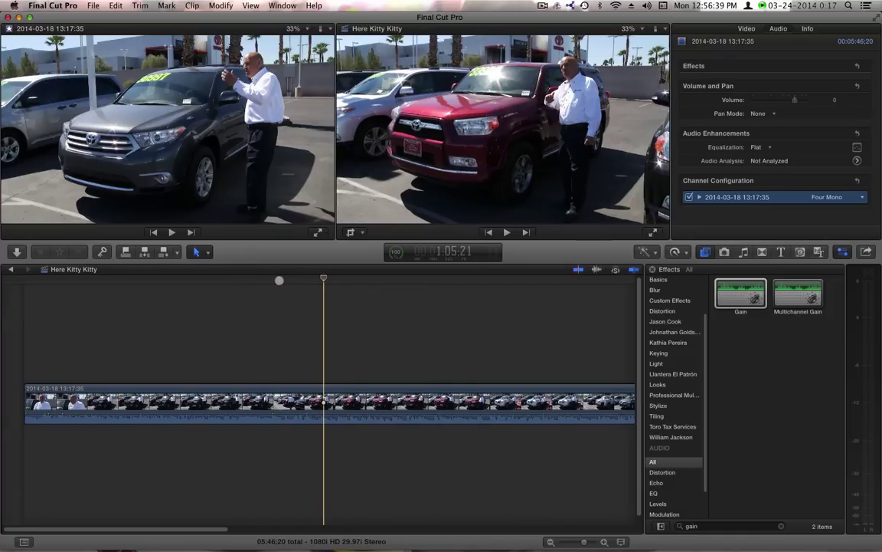
# Play back part of the dealership clip to preview its audio
pyautogui.click(279, 280)
pyautogui.press('space')
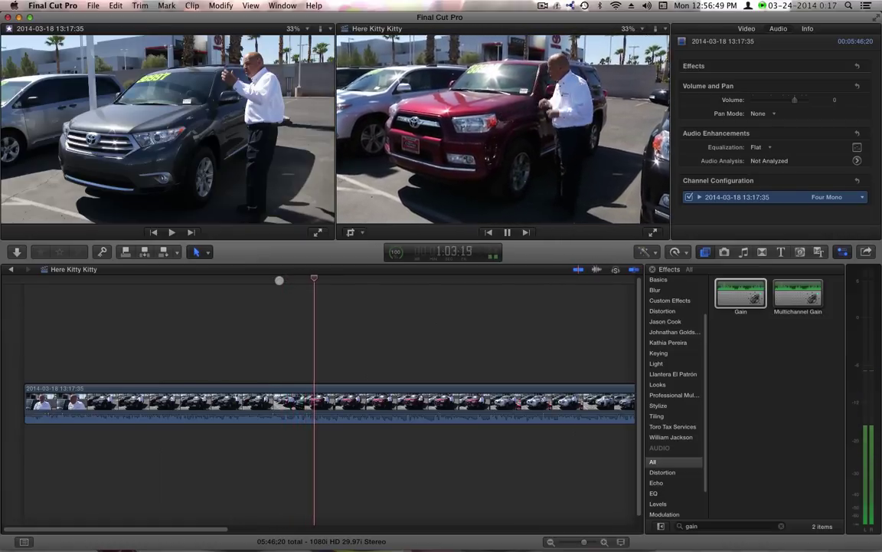
pyautogui.press('space')
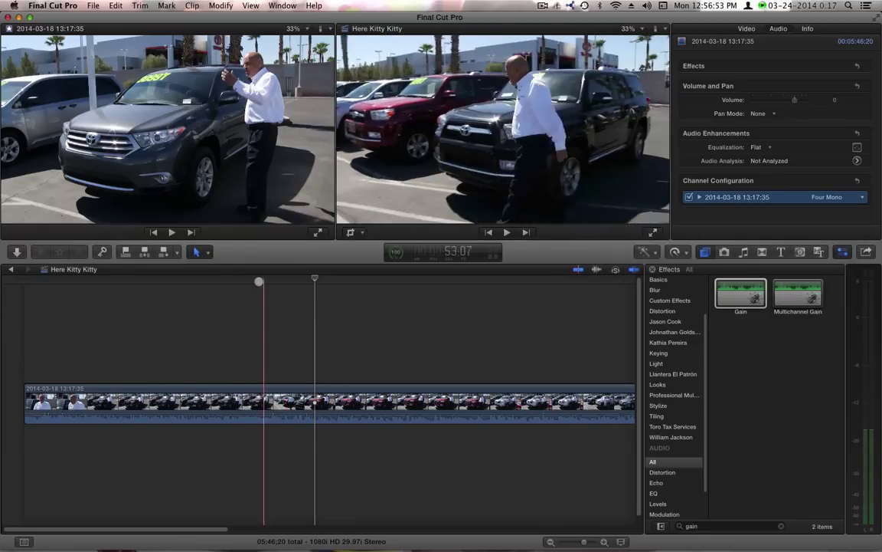
pyautogui.press('space')
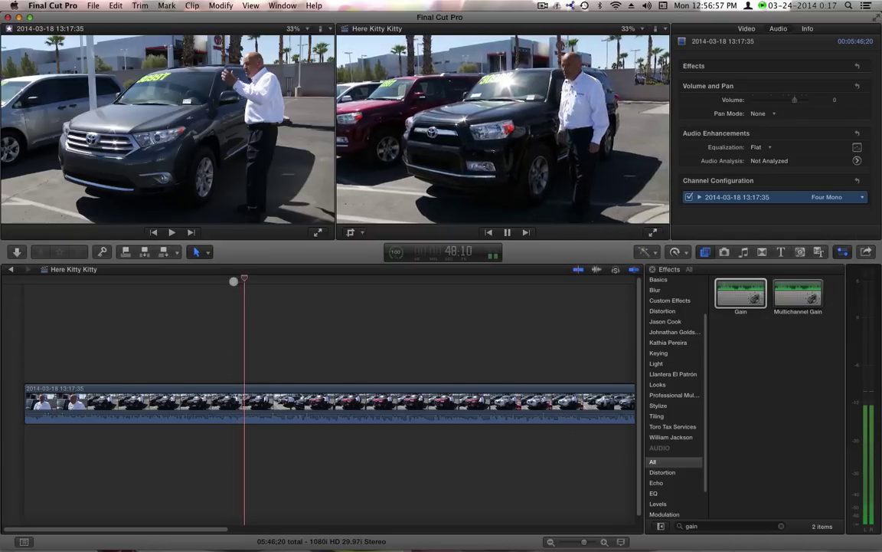
pyautogui.press('space')
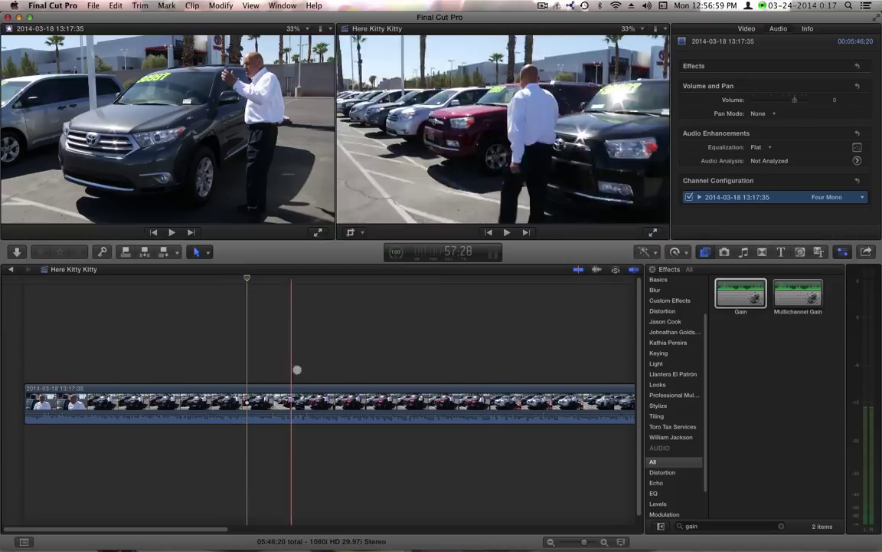
# Show the clip's four audio channels, mute a1 and a2, and audition only a3 and a4
pyautogui.click(411, 402)
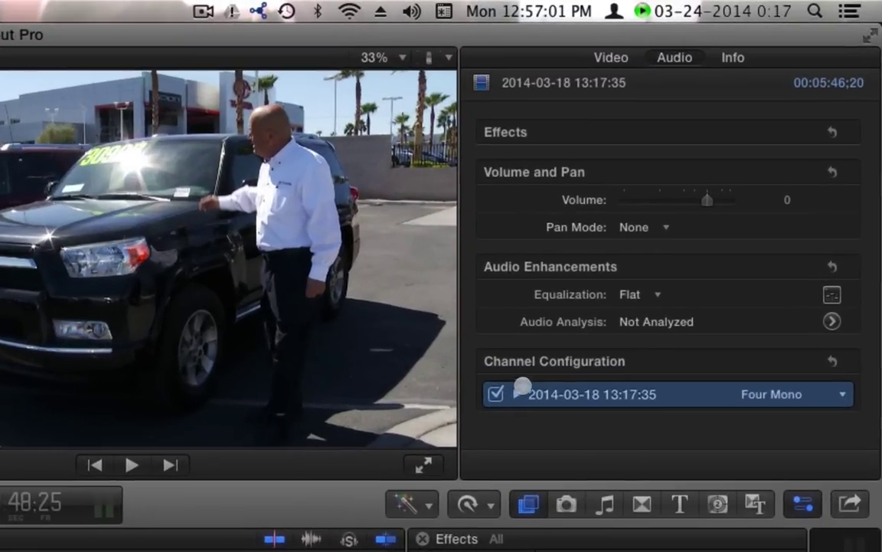
pyautogui.click(515, 394)
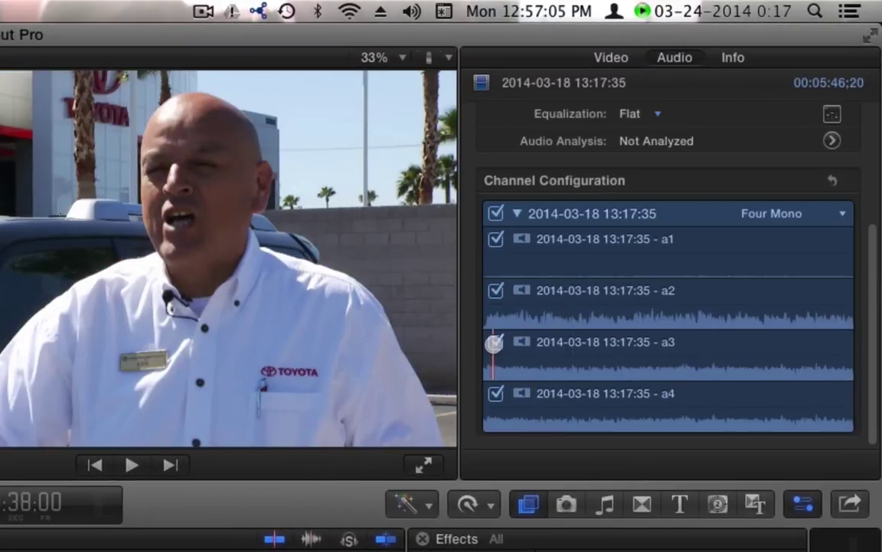
pyautogui.click(495, 343)
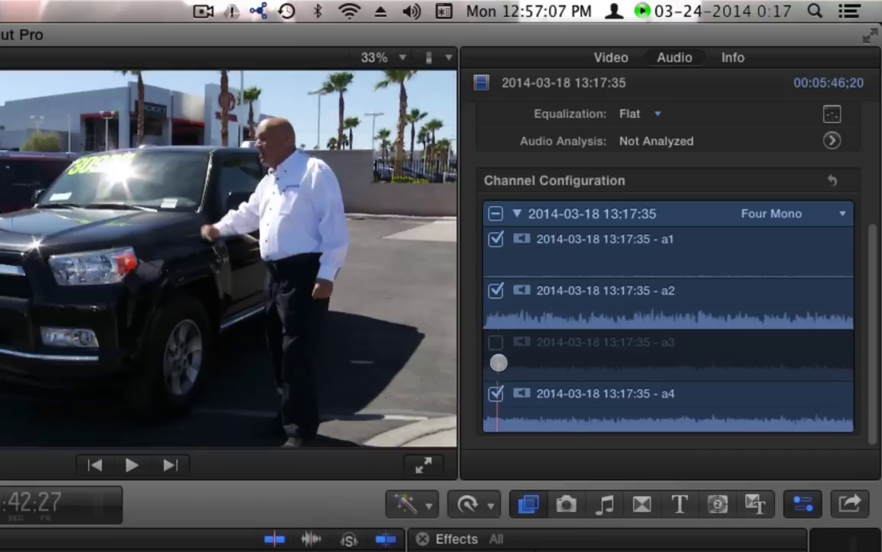
pyautogui.click(495, 341)
pyautogui.click(495, 290)
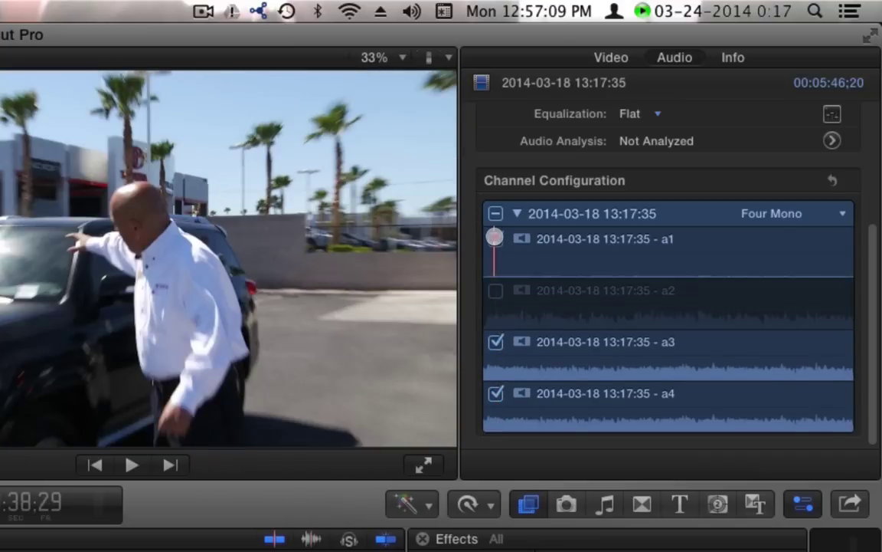
pyautogui.click(496, 238)
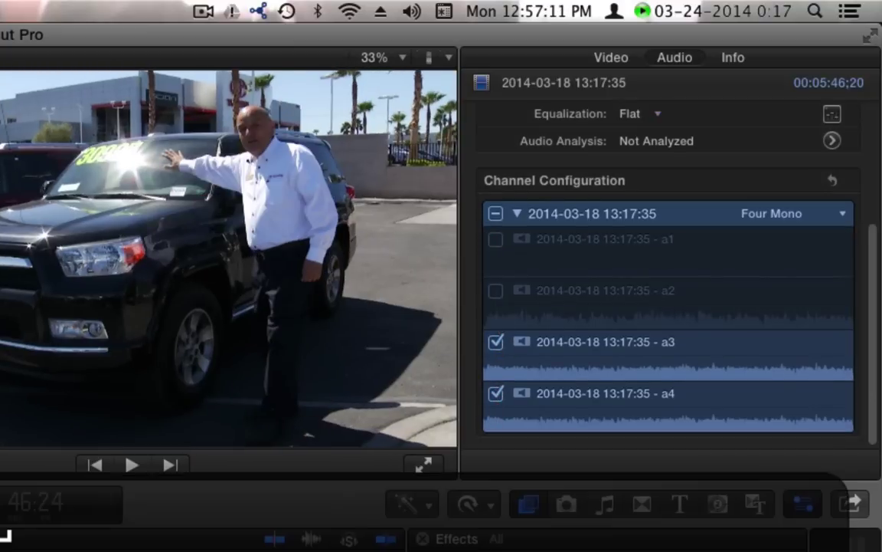
pyautogui.press('space')
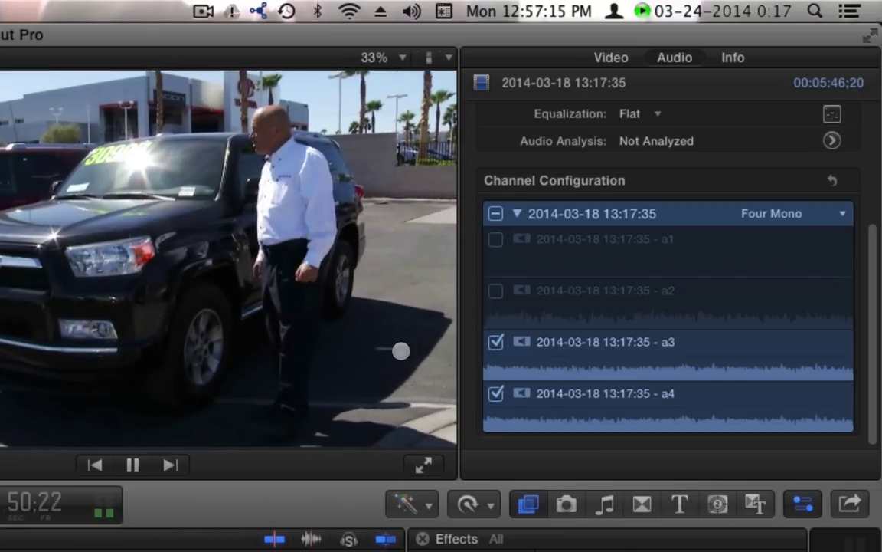
pyautogui.press('space')
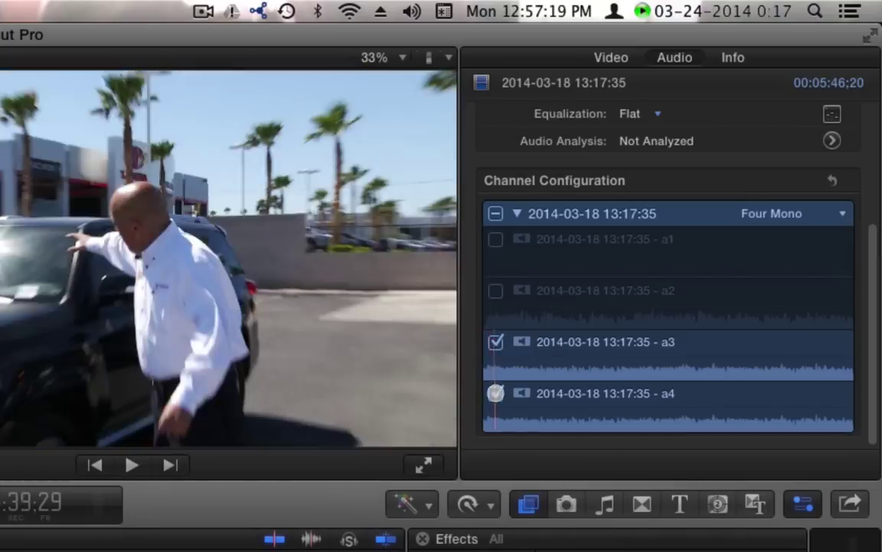
# Mute a3 and a4, enable a2 alone, and play the clip with only channel a2
pyautogui.click(496, 393)
pyautogui.click(495, 343)
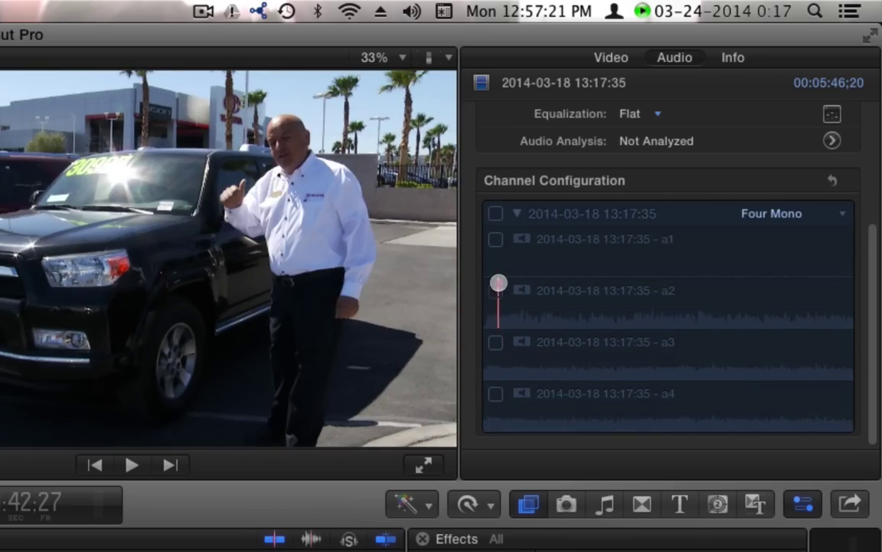
pyautogui.click(495, 290)
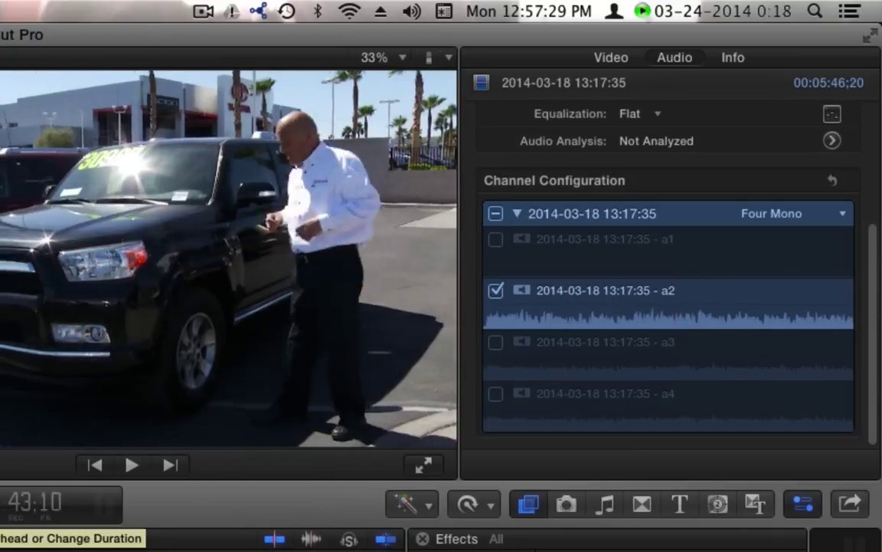
pyautogui.press('space')
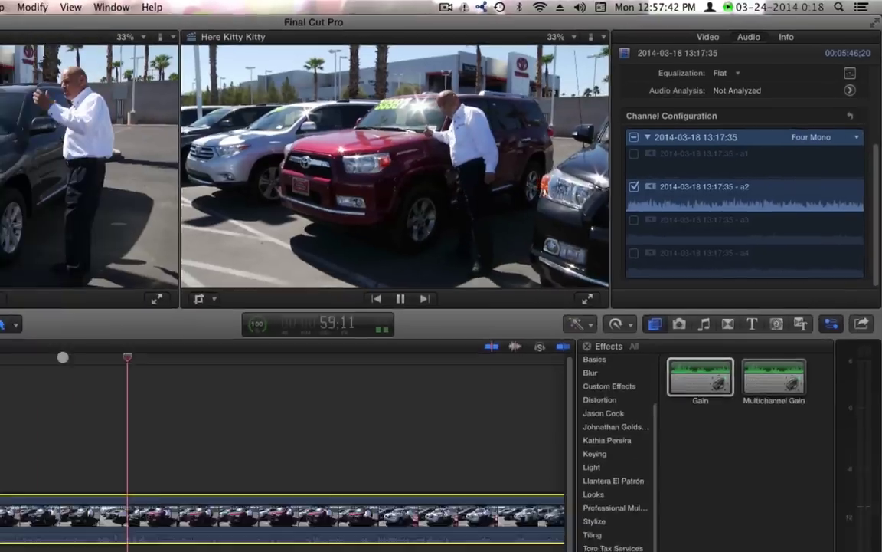
pyautogui.press('space')
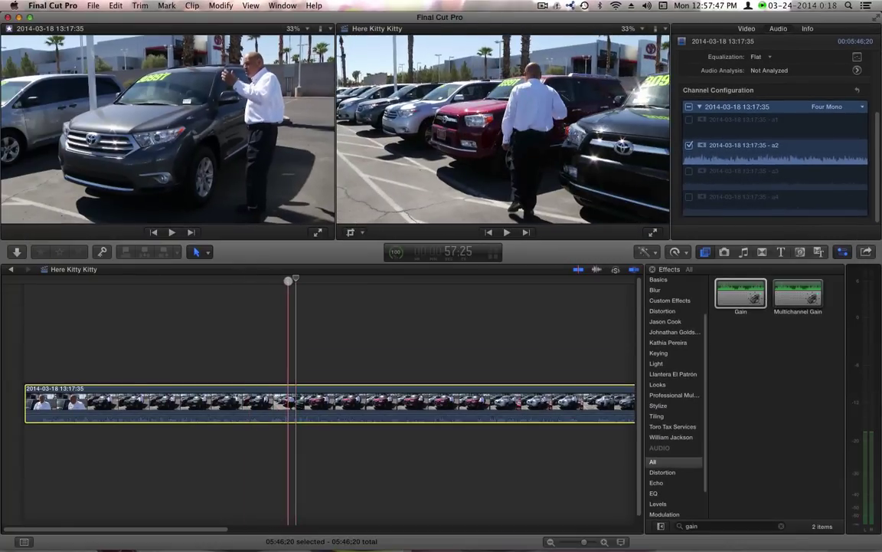
pyautogui.click(278, 322)
pyautogui.click(274, 322)
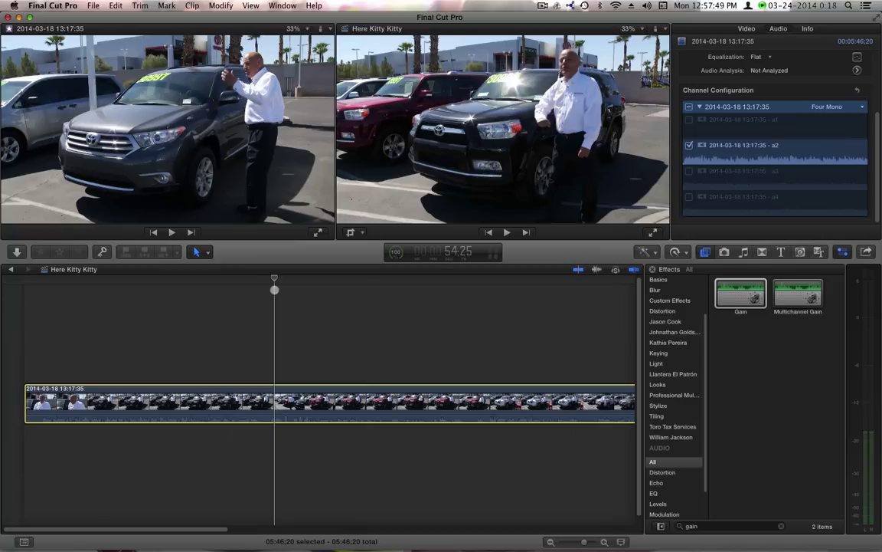
pyautogui.press('space')
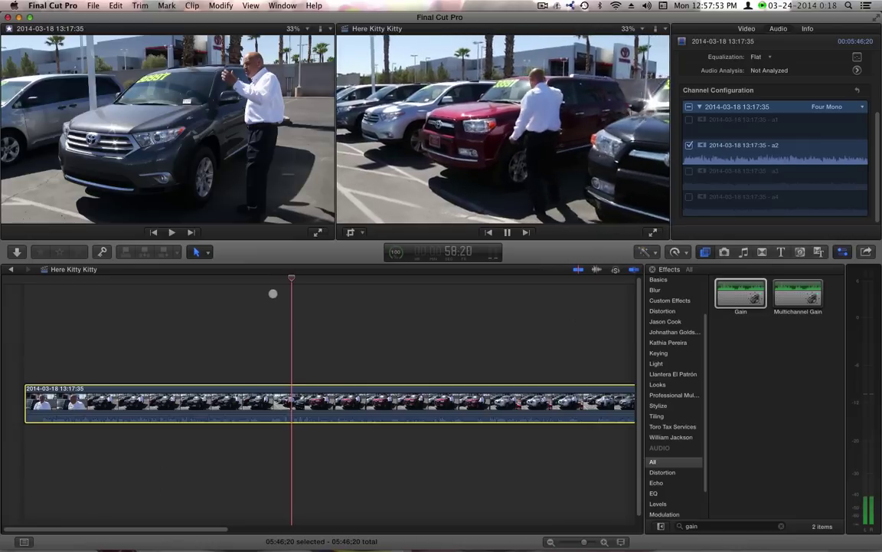
pyautogui.press('space')
pyautogui.moveTo(273, 293); pyautogui.dragTo(312, 286)
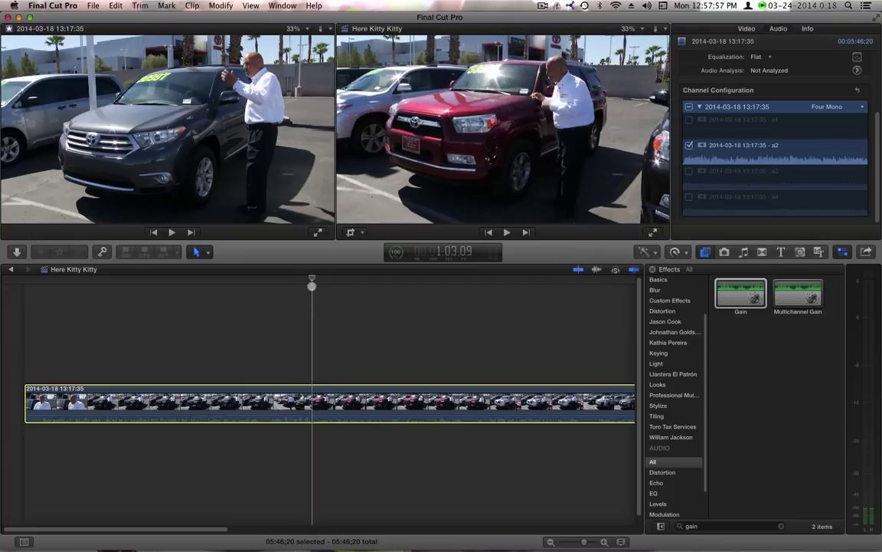
pyautogui.press('space')
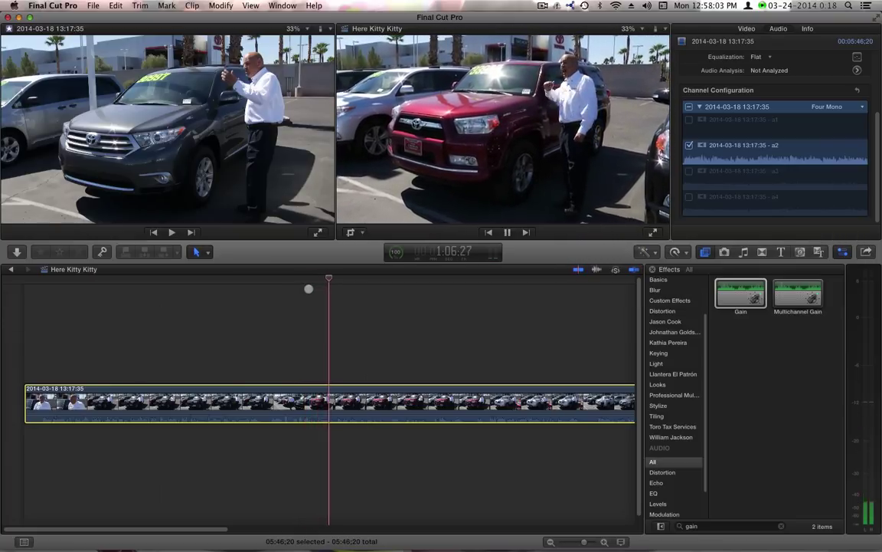
pyautogui.press('space')
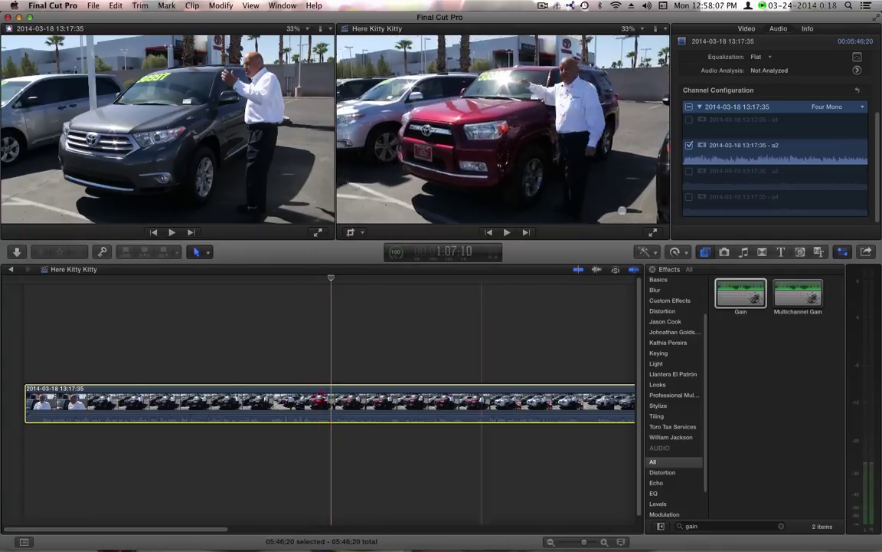
pyautogui.scroll(5, 792, 76)
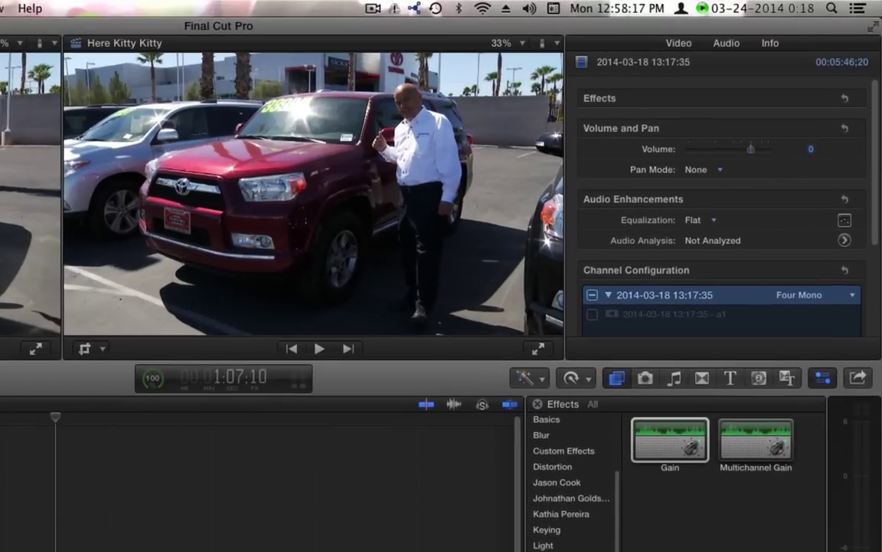
pyautogui.press('space')
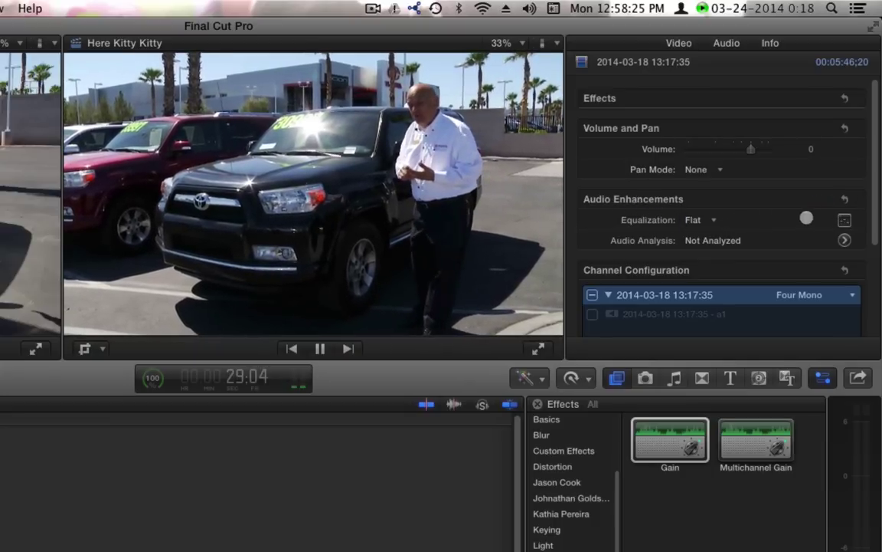
# Open the graphic equalizer, swing the 32Hz band between +20 and −20 dB, then flatten it
pyautogui.click(844, 220)
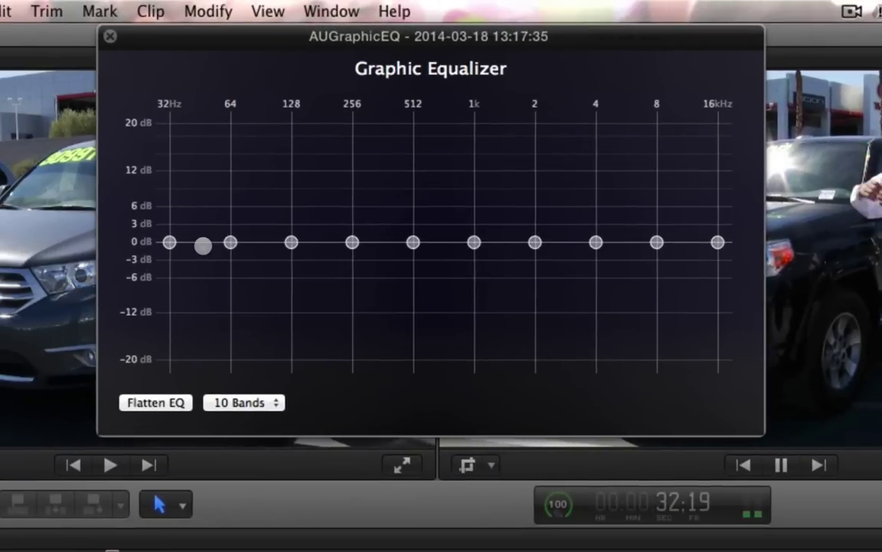
pyautogui.click(218, 251)
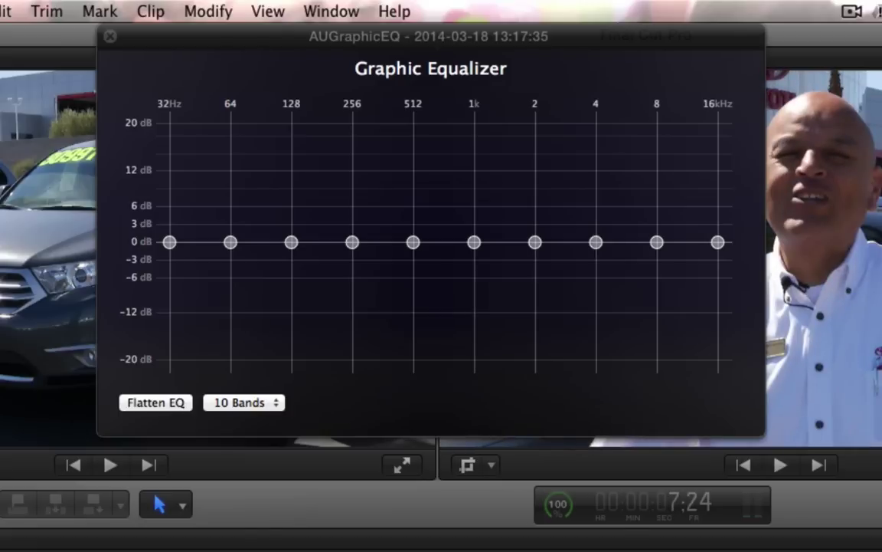
pyautogui.press('space')
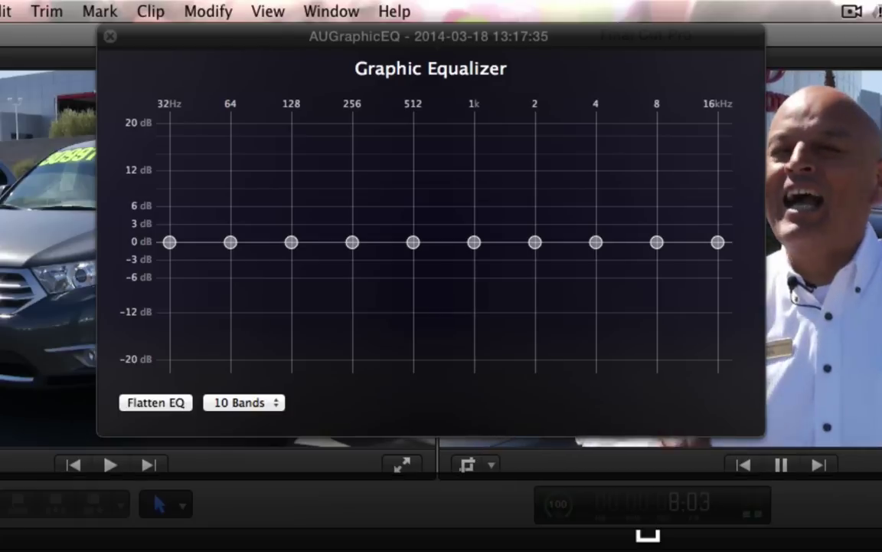
pyautogui.moveTo(169, 242); pyautogui.dragTo(168, 125)
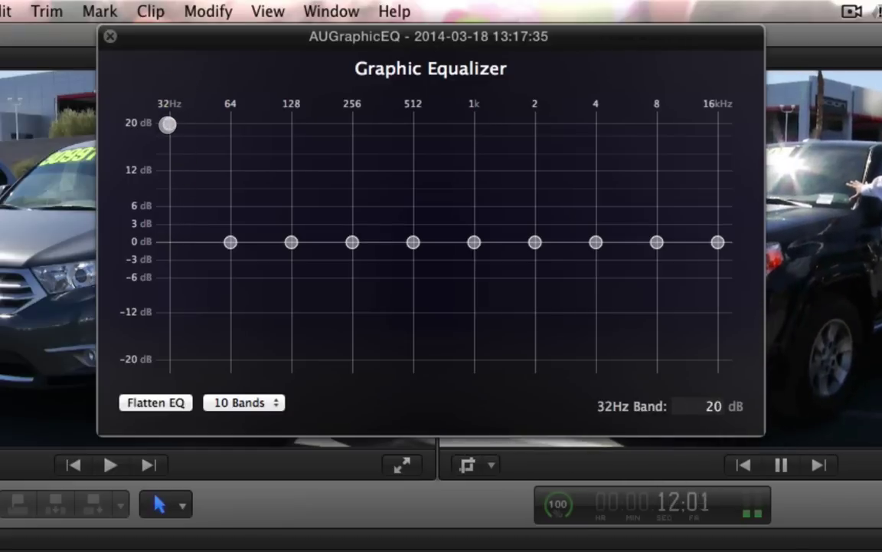
pyautogui.moveTo(168, 125); pyautogui.dragTo(161, 458)
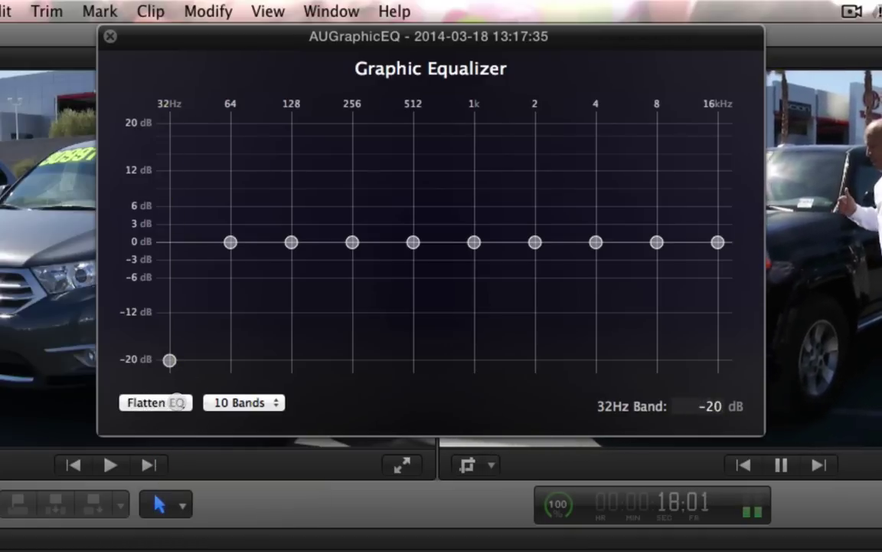
pyautogui.click(177, 403)
# Swing the 64Hz and 128Hz bands between +20 and −20 dB, flattening the EQ after each
pyautogui.moveTo(230, 244); pyautogui.dragTo(224, 80)
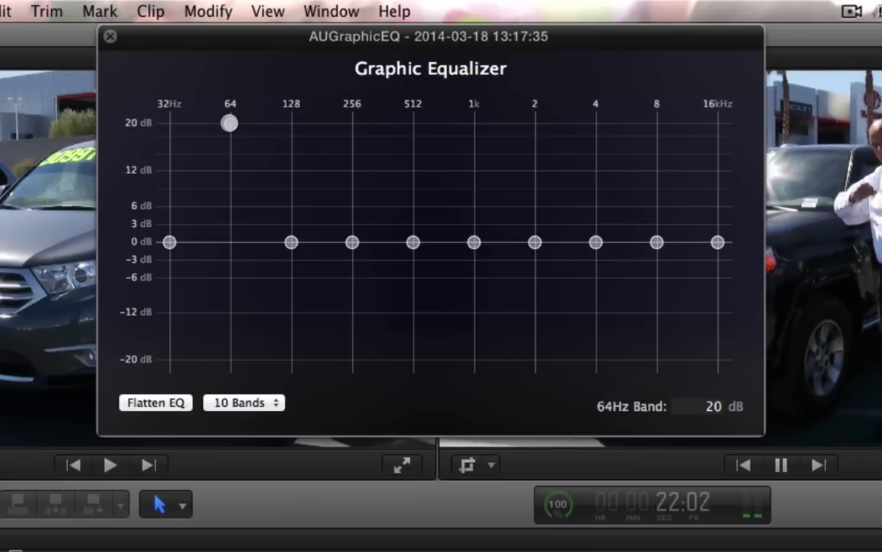
pyautogui.moveTo(230, 123); pyautogui.dragTo(200, 435)
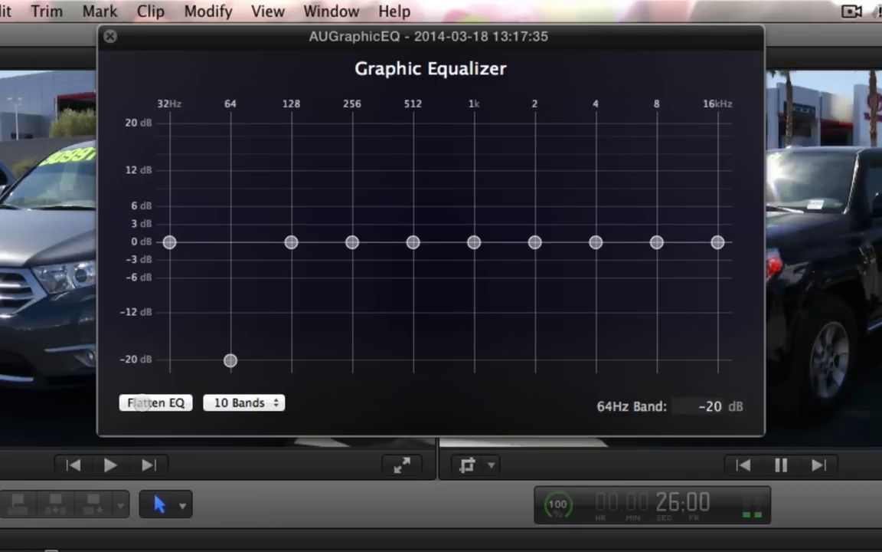
pyautogui.click(163, 402)
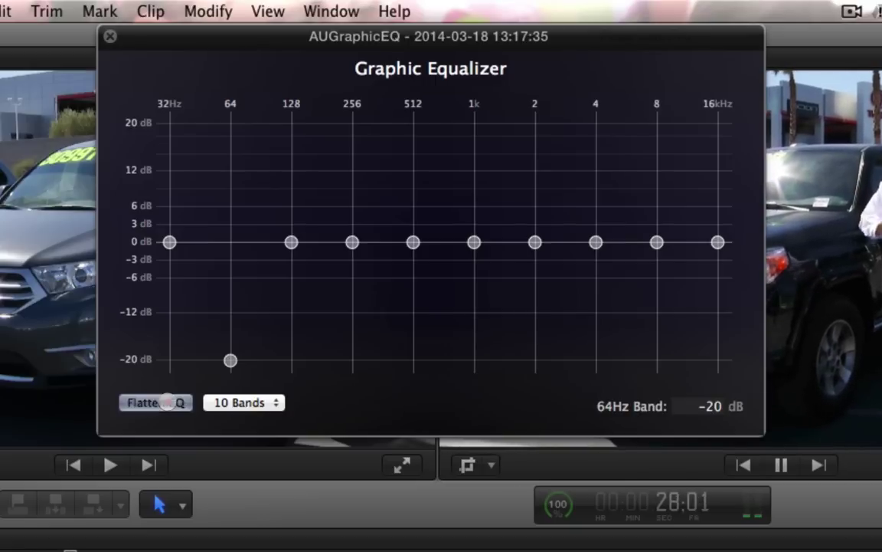
pyautogui.moveTo(291, 242); pyautogui.dragTo(296, 92)
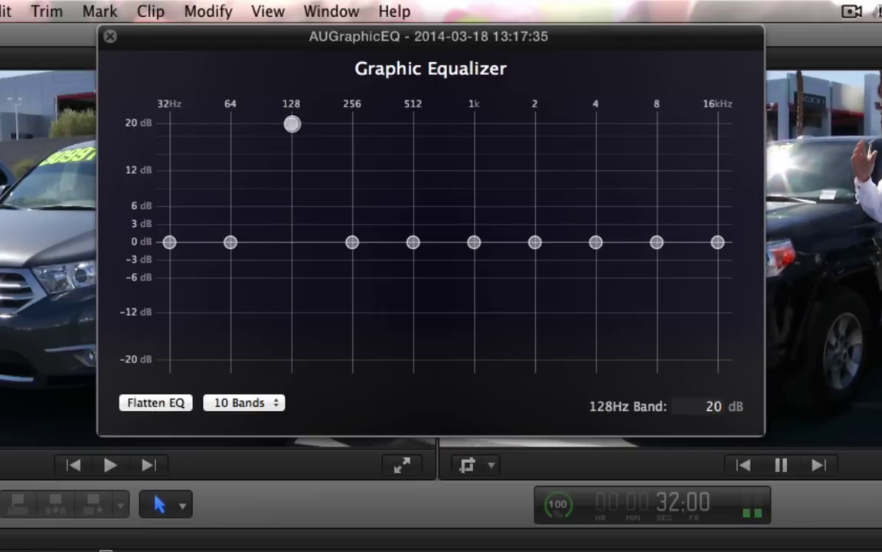
pyautogui.moveTo(292, 123); pyautogui.dragTo(272, 427)
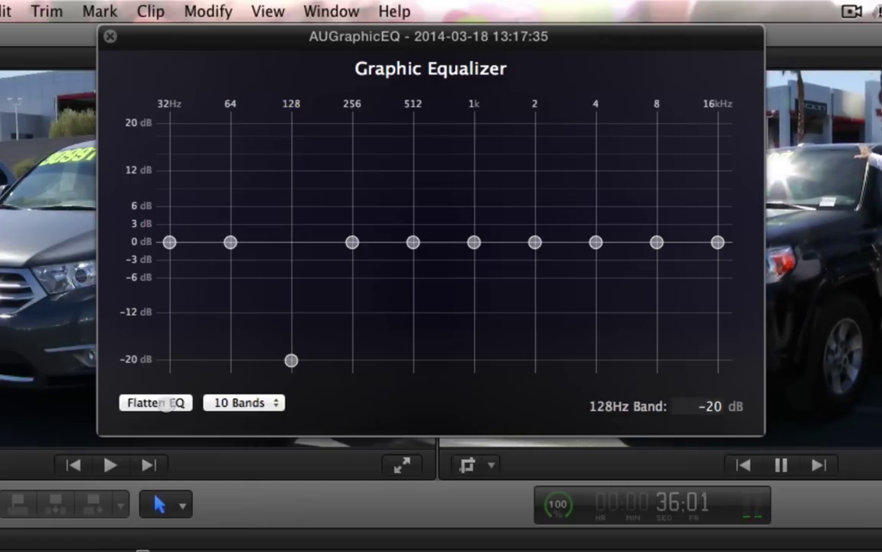
pyautogui.click(164, 403)
# Audition the 256Hz and 512Hz bands at +20 and −20 dB, flattening after each
pyautogui.moveTo(352, 242); pyautogui.dragTo(338, 125)
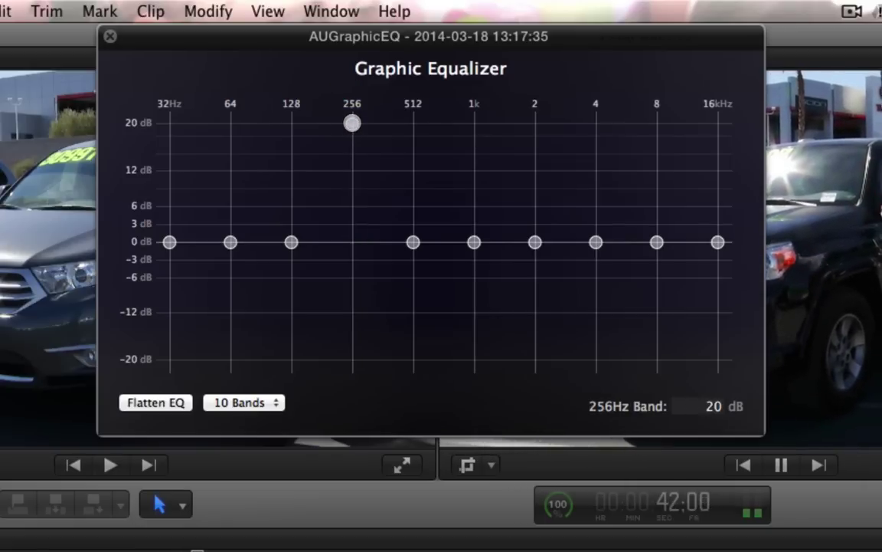
pyautogui.moveTo(352, 123); pyautogui.dragTo(351, 398)
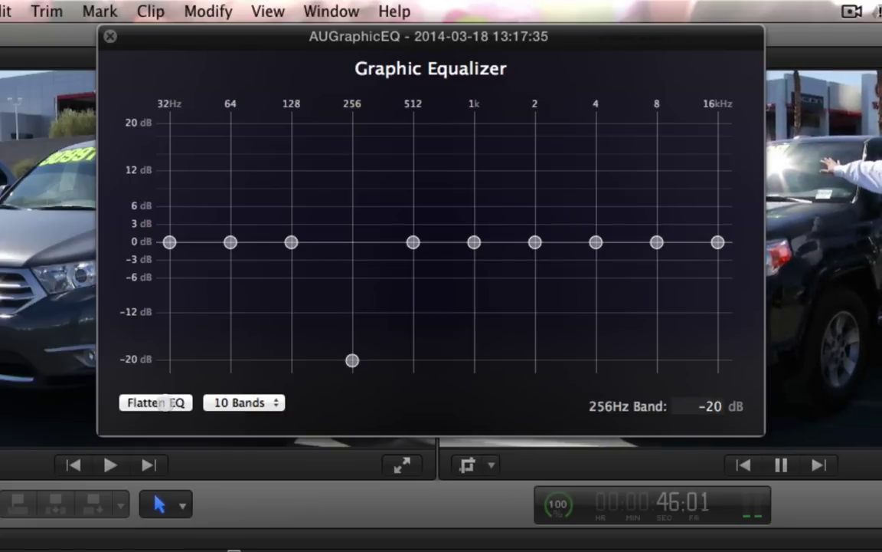
pyautogui.click(162, 402)
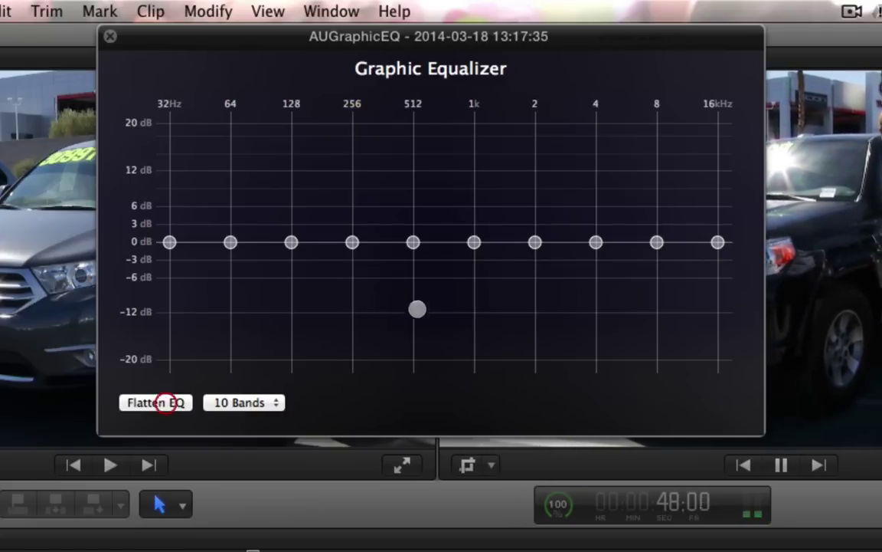
pyautogui.moveTo(413, 242); pyautogui.dragTo(423, 73)
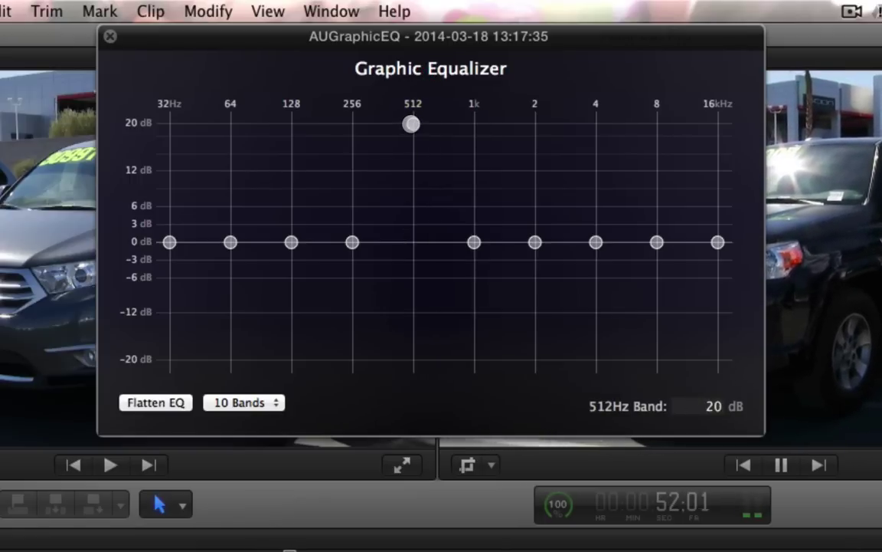
pyautogui.moveTo(412, 123); pyautogui.dragTo(397, 397)
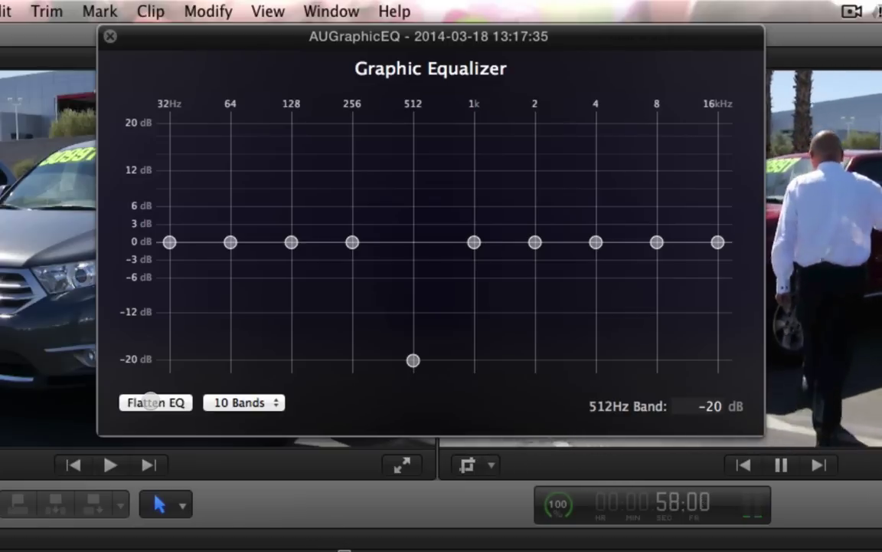
pyautogui.click(151, 401)
# Audition the 1kHz and 2kHz bands at +20 and −20 dB, flattening after each
pyautogui.moveTo(475, 242); pyautogui.dragTo(470, 87)
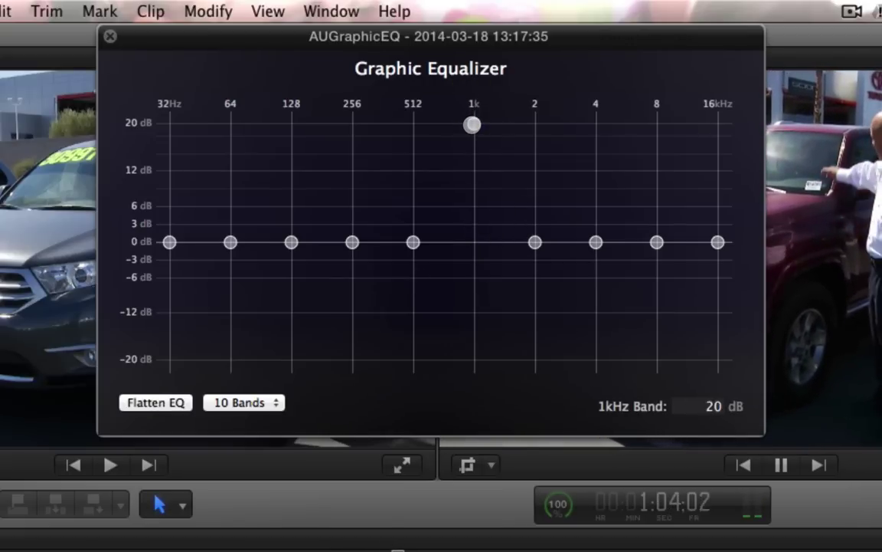
pyautogui.moveTo(472, 124); pyautogui.dragTo(474, 360)
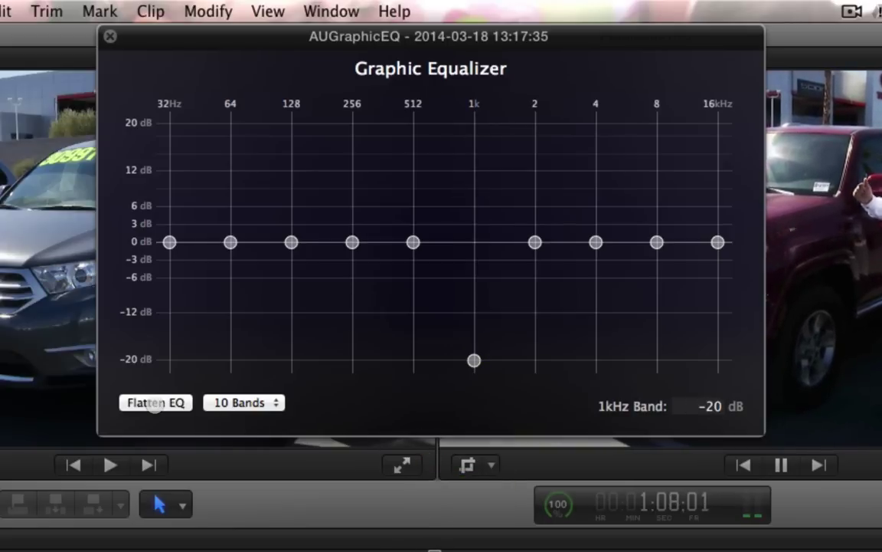
pyautogui.click(154, 403)
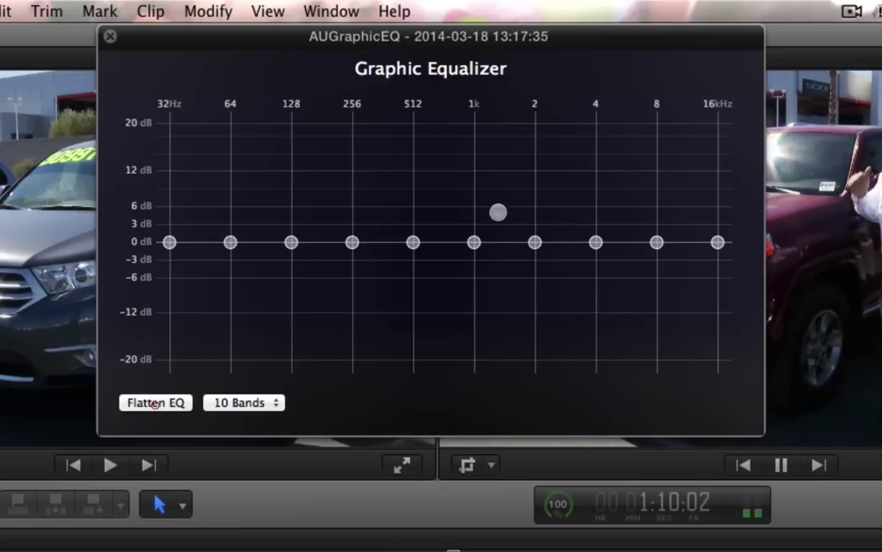
pyautogui.moveTo(544, 244); pyautogui.dragTo(543, 120)
pyautogui.moveTo(534, 239); pyautogui.dragTo(539, 88)
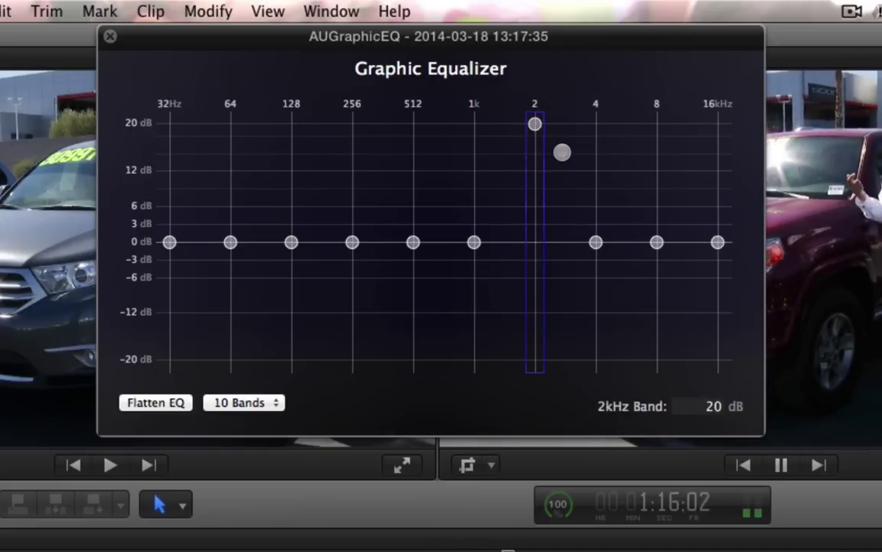
pyautogui.moveTo(534, 125); pyautogui.dragTo(520, 425)
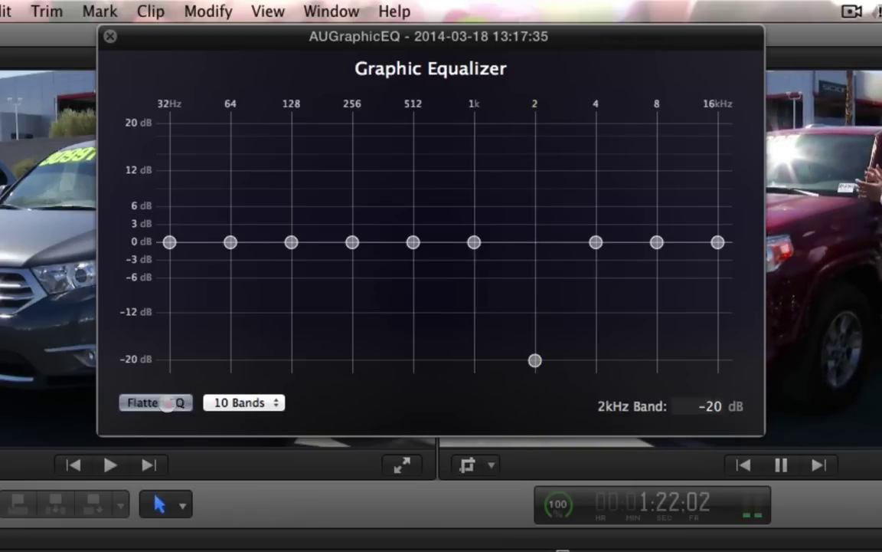
pyautogui.click(167, 404)
# Audition the 4kHz, 8kHz and 16kHz bands at +20 and −20 dB, leaving the EQ flat
pyautogui.moveTo(595, 242); pyautogui.dragTo(596, 102)
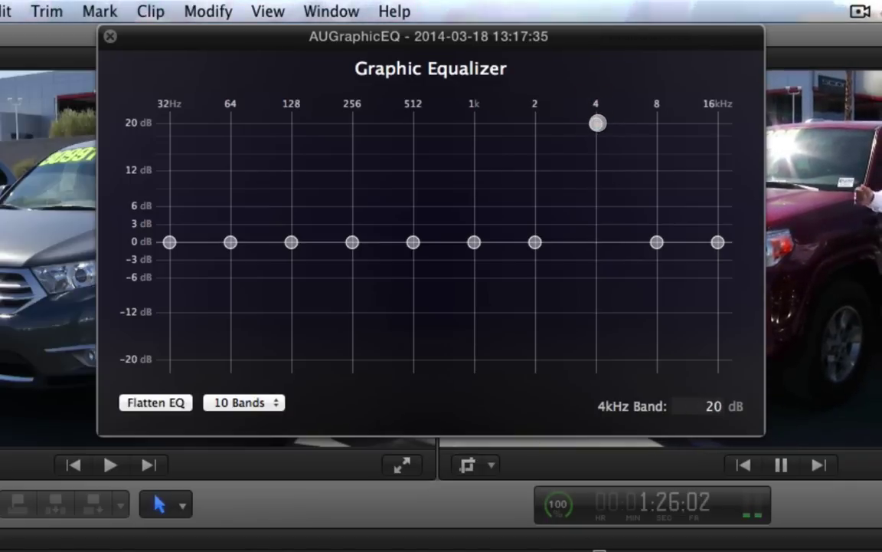
pyautogui.moveTo(597, 123); pyautogui.dragTo(595, 438)
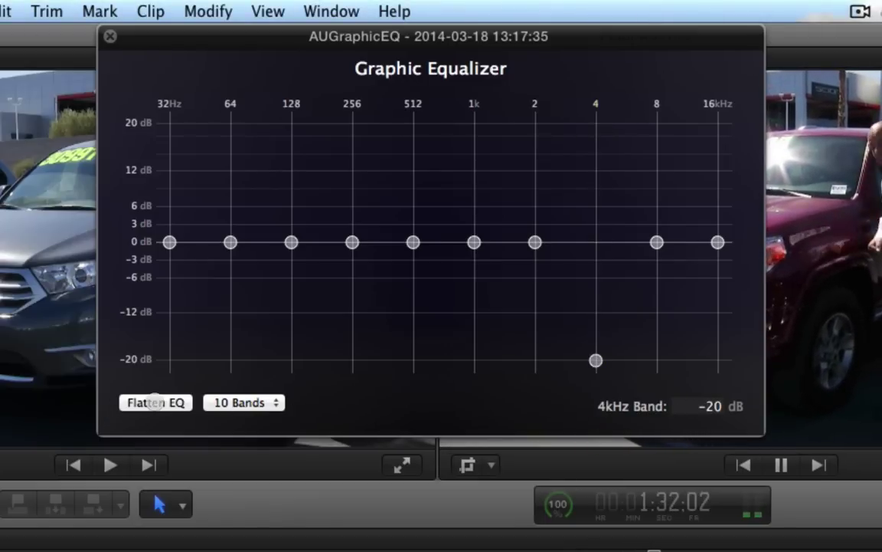
pyautogui.click(156, 402)
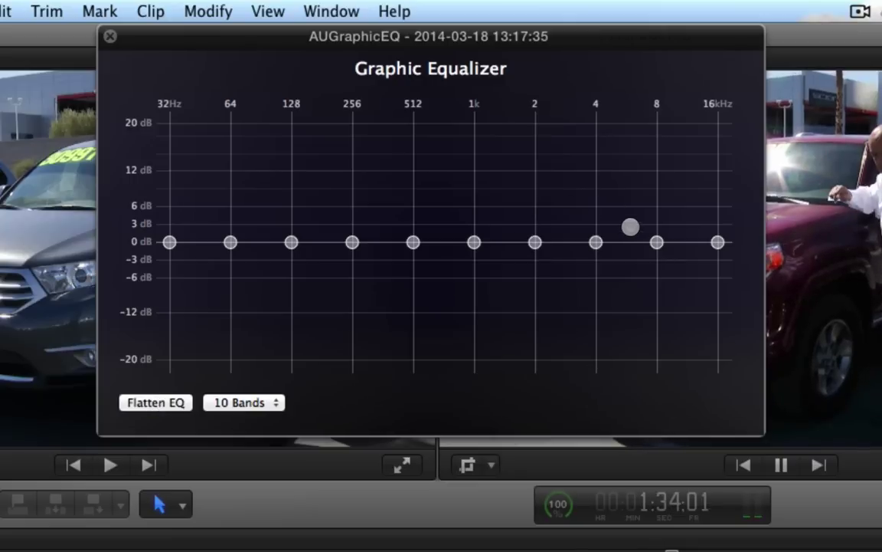
pyautogui.moveTo(661, 236); pyautogui.dragTo(660, 96)
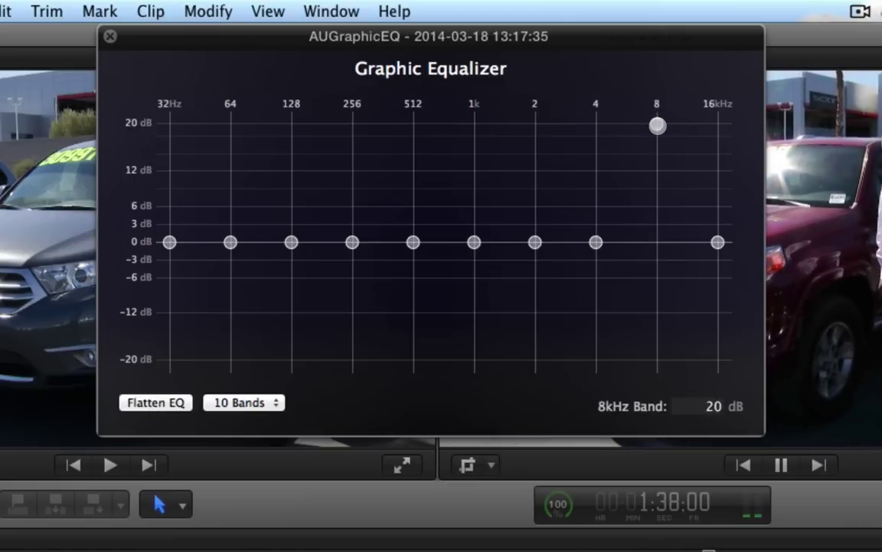
pyautogui.moveTo(657, 125); pyautogui.dragTo(654, 437)
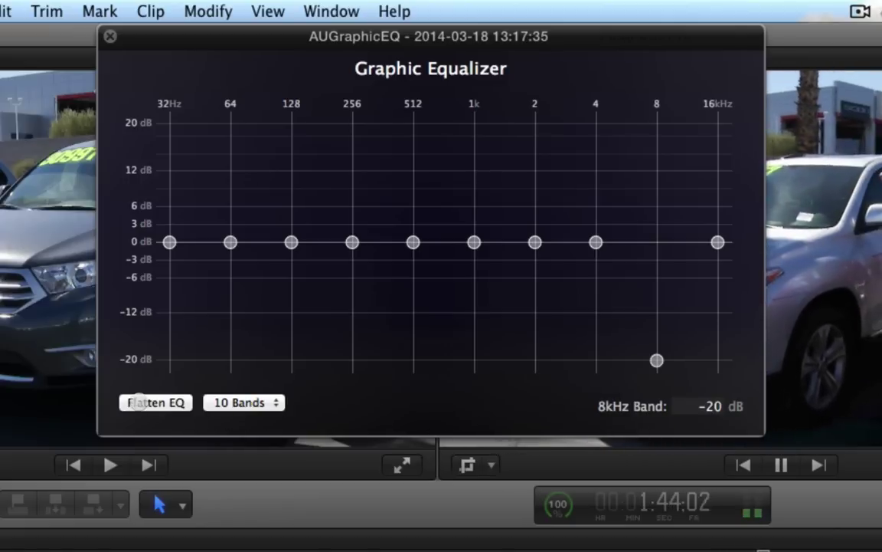
pyautogui.click(137, 402)
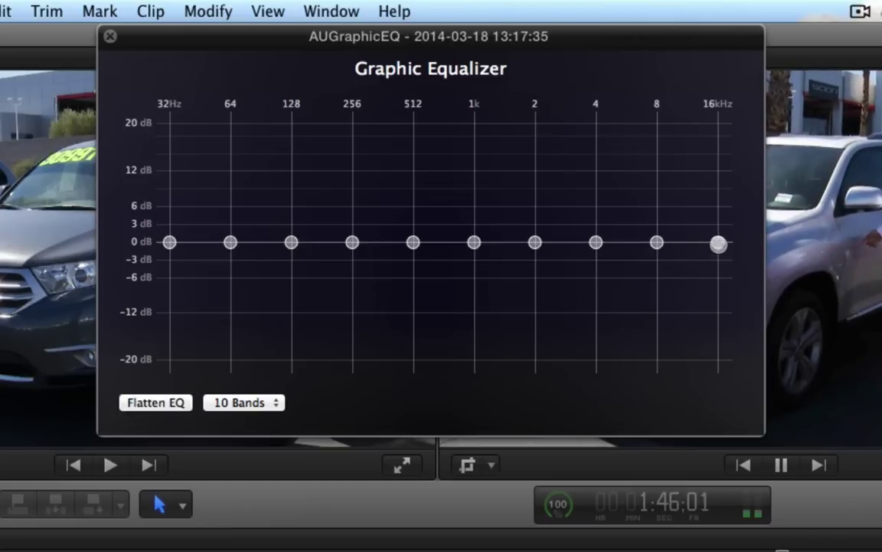
pyautogui.moveTo(719, 243); pyautogui.dragTo(724, 62)
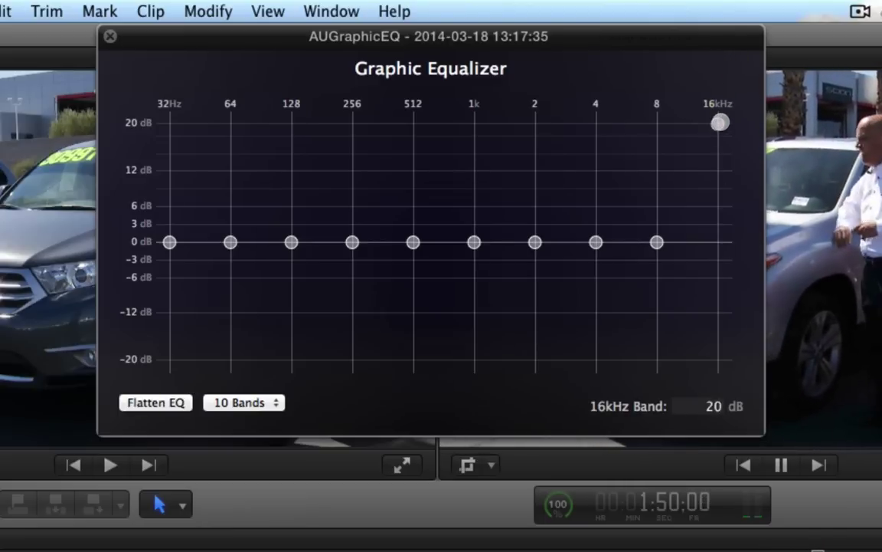
pyautogui.moveTo(720, 122); pyautogui.dragTo(682, 444)
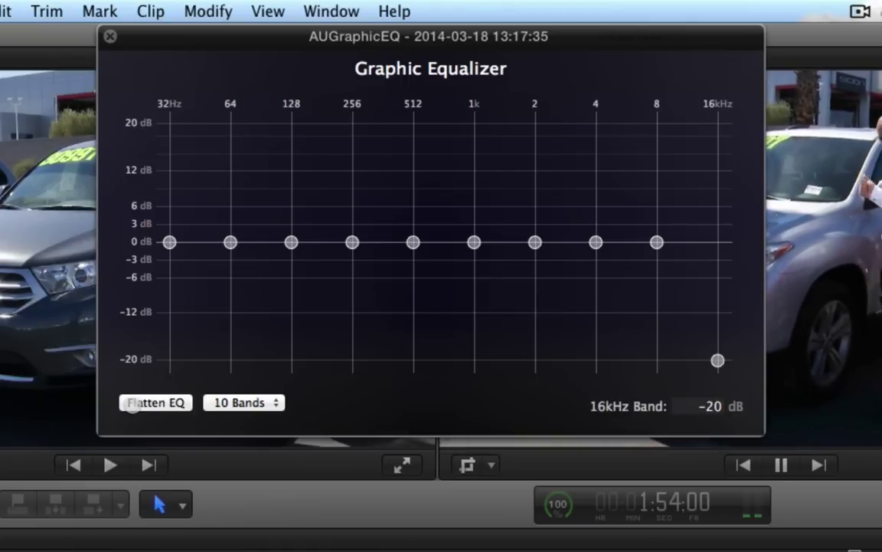
pyautogui.click(132, 404)
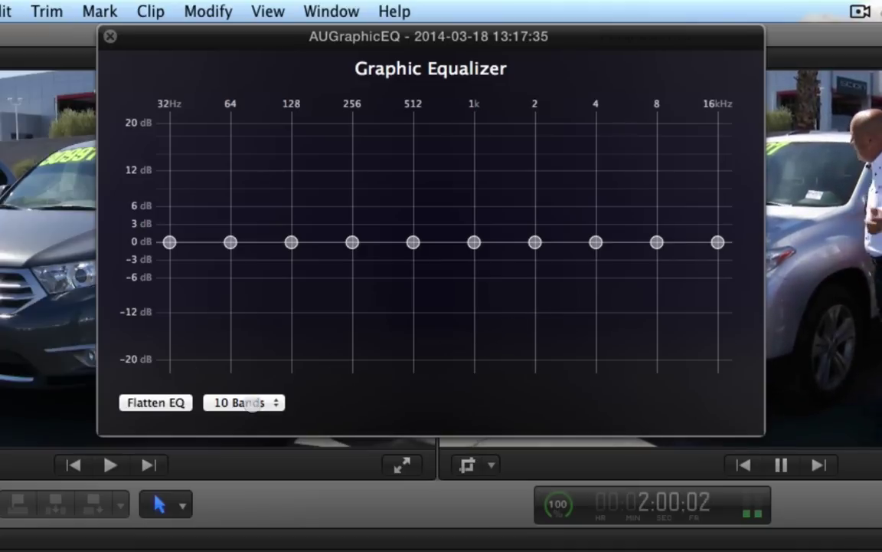
# Switch the equalizer to 31 bands and then back to 10 bands
pyautogui.click(253, 403)
pyautogui.click(239, 383)
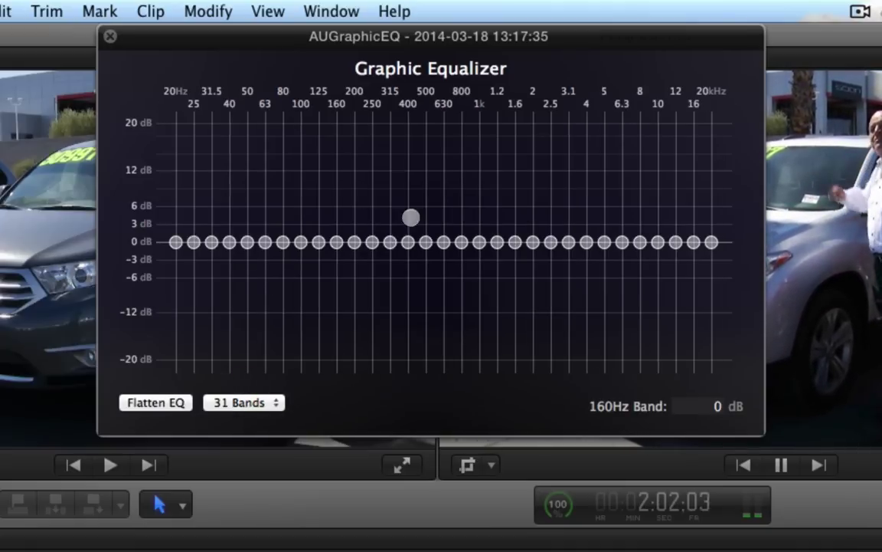
pyautogui.click(251, 402)
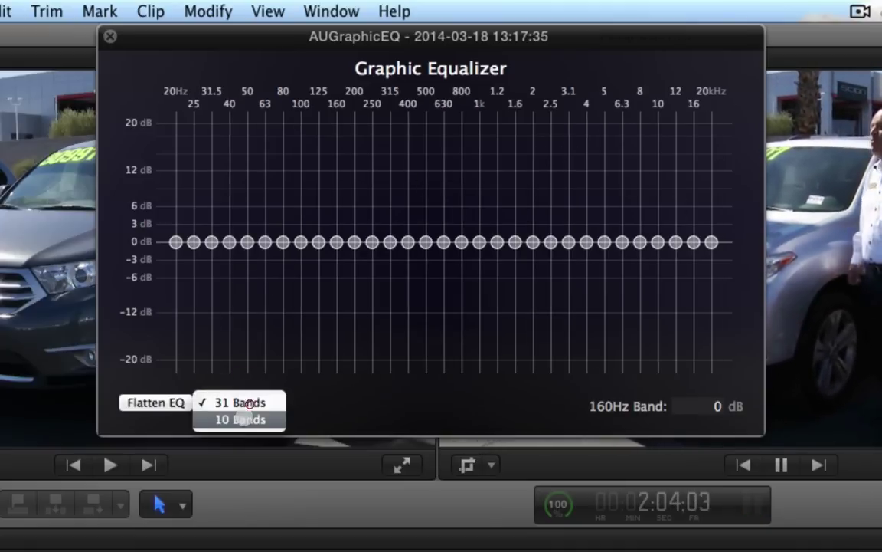
pyautogui.click(241, 419)
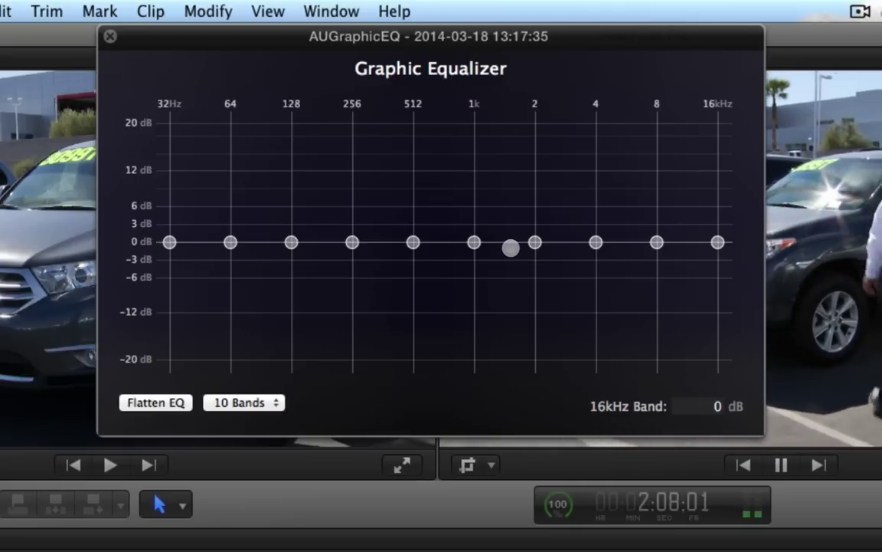
# Raise 256Hz to about +10 dB and 512Hz to 4.09 dB, trim 1kHz, and cut 16kHz to −4.18 dB
pyautogui.moveTo(352, 242); pyautogui.dragTo(353, 181)
pyautogui.moveTo(471, 238)
pyautogui.mouseDown()
pyautogui.moveTo(475, 150)
pyautogui.moveTo(484, 269)
pyautogui.moveTo(474, 225)
pyautogui.moveTo(473, 254)
pyautogui.mouseUp()
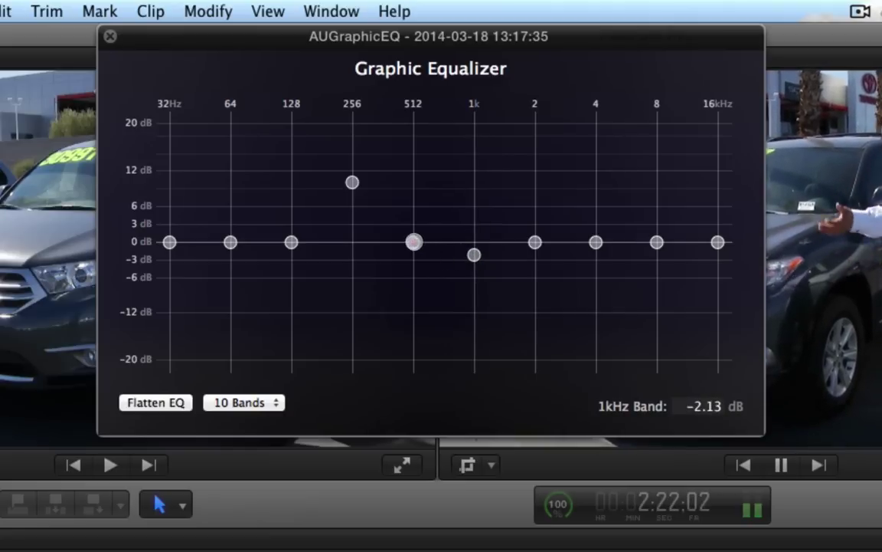
pyautogui.moveTo(414, 242); pyautogui.dragTo(412, 207)
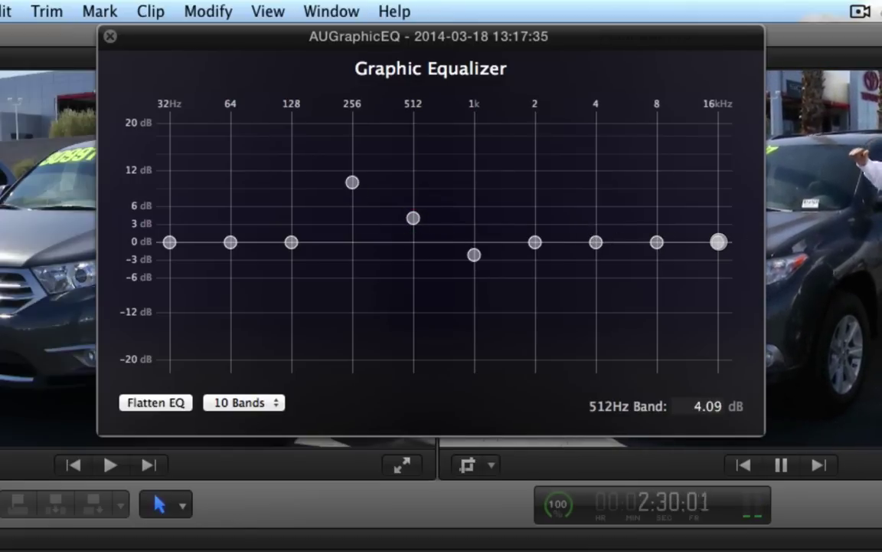
pyautogui.moveTo(718, 242); pyautogui.dragTo(717, 267)
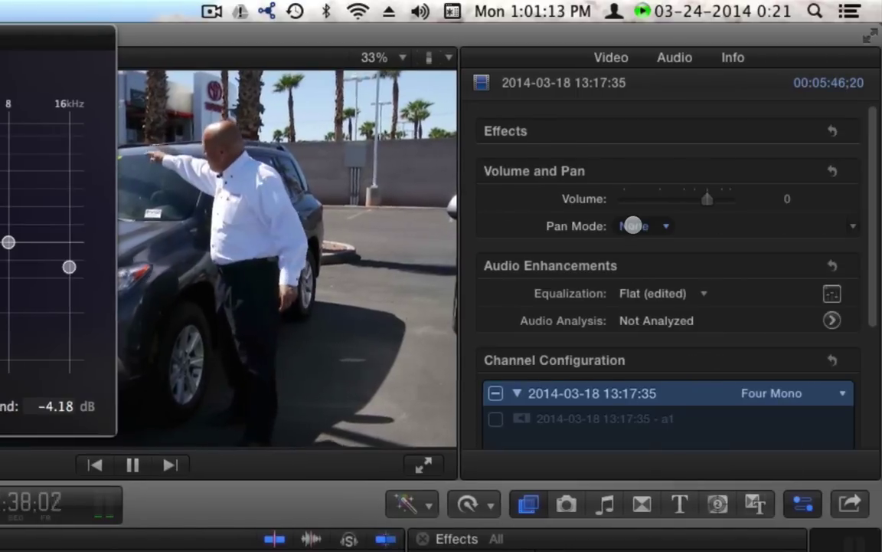
# Apply the Music Enhance preset, lower 8kHz to 3.53 dB and trim 4kHz, then close the equalizer
pyautogui.click(659, 293)
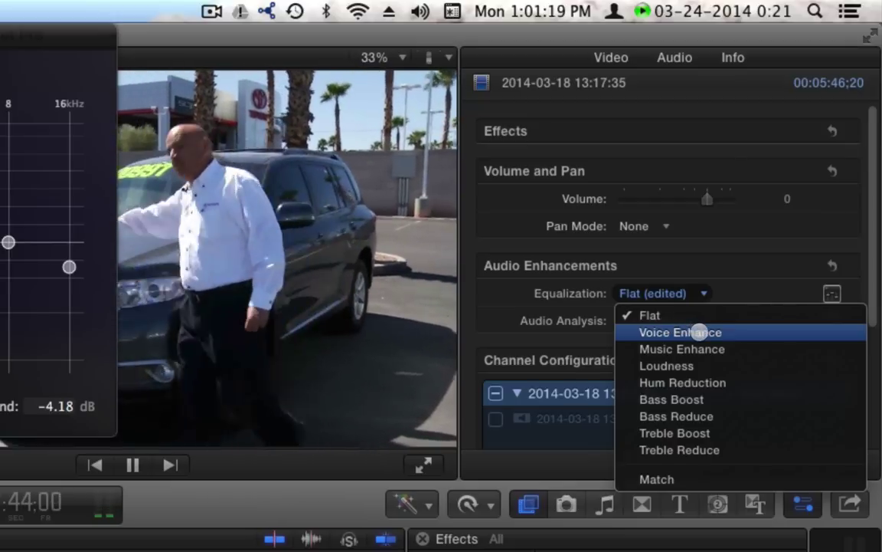
pyautogui.click(693, 349)
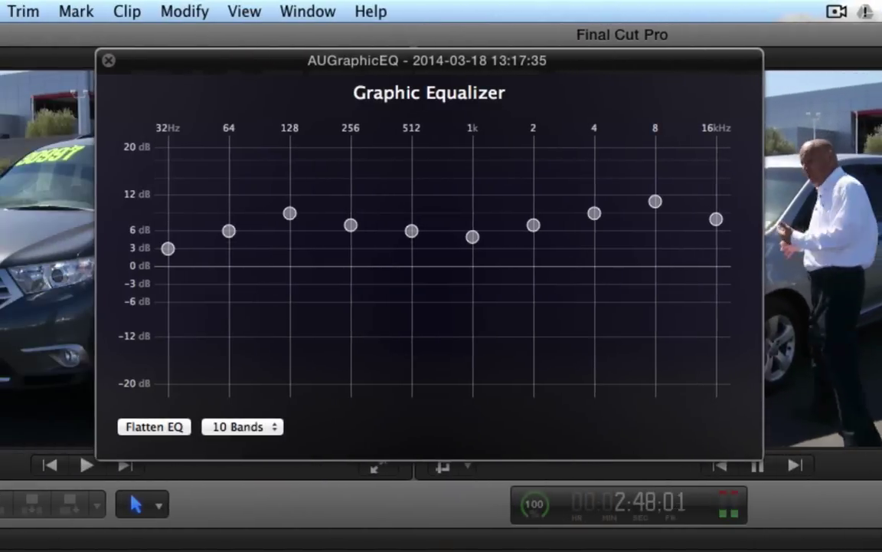
pyautogui.moveTo(655, 201); pyautogui.dragTo(716, 280)
pyautogui.moveTo(661, 231); pyautogui.dragTo(658, 246)
pyautogui.moveTo(594, 212); pyautogui.dragTo(596, 224)
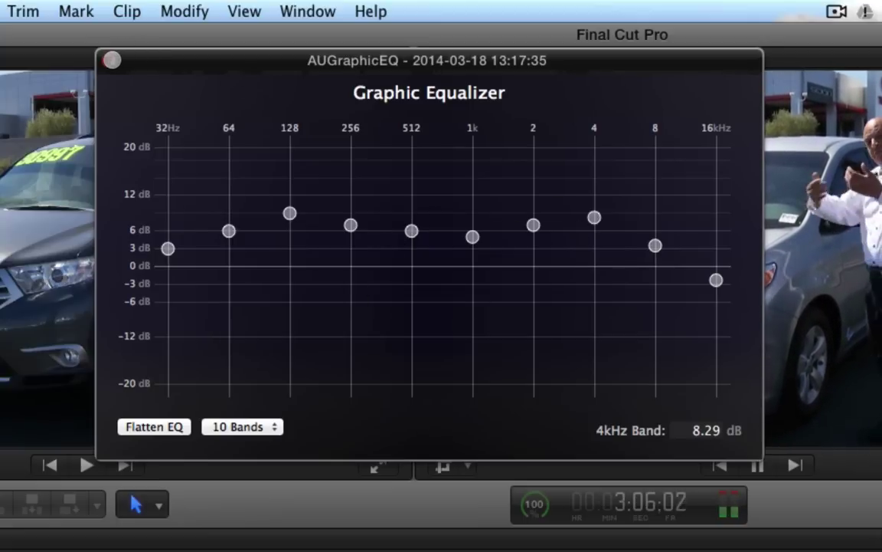
pyautogui.click(113, 60)
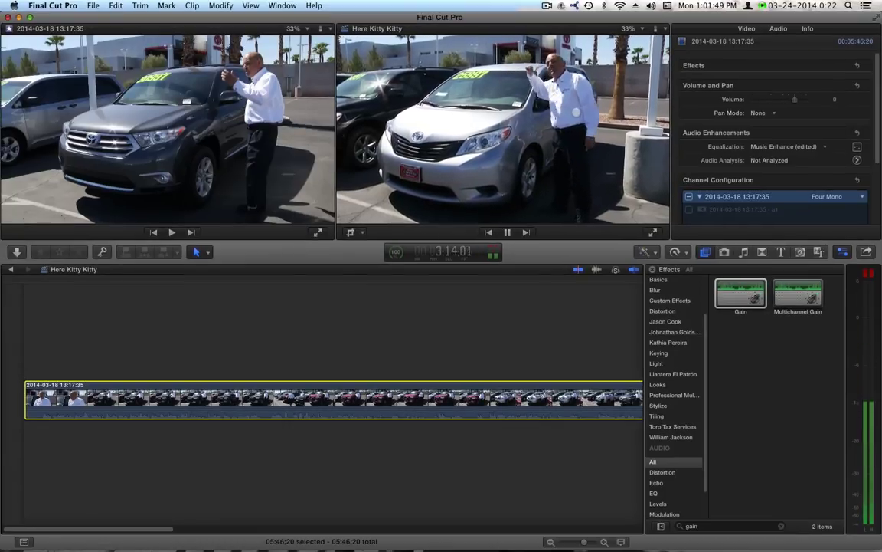
pyautogui.press('space')
pyautogui.press('super+equal')
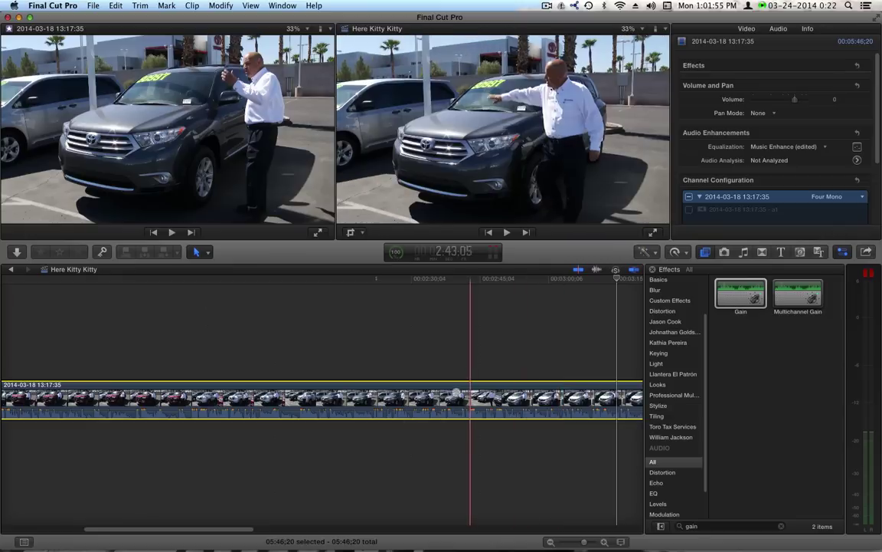
pyautogui.moveTo(236, 527); pyautogui.dragTo(216, 529)
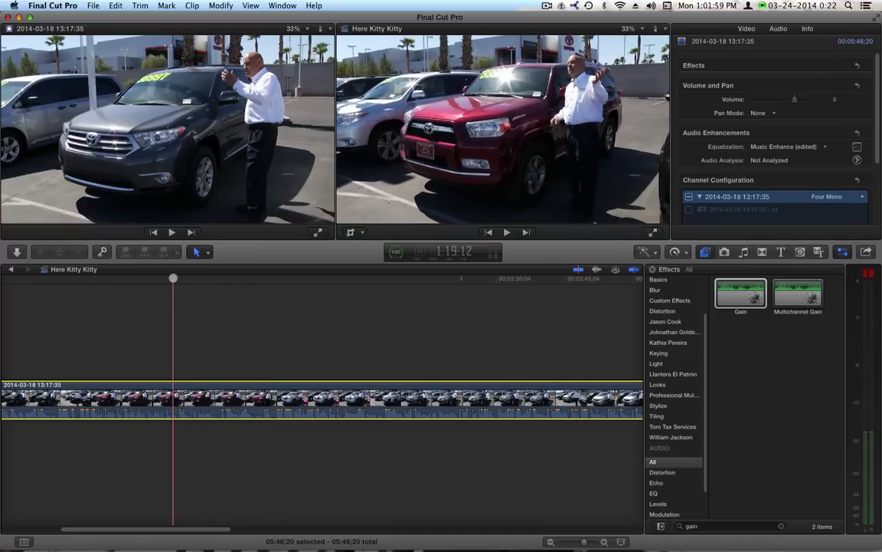
pyautogui.press('space')
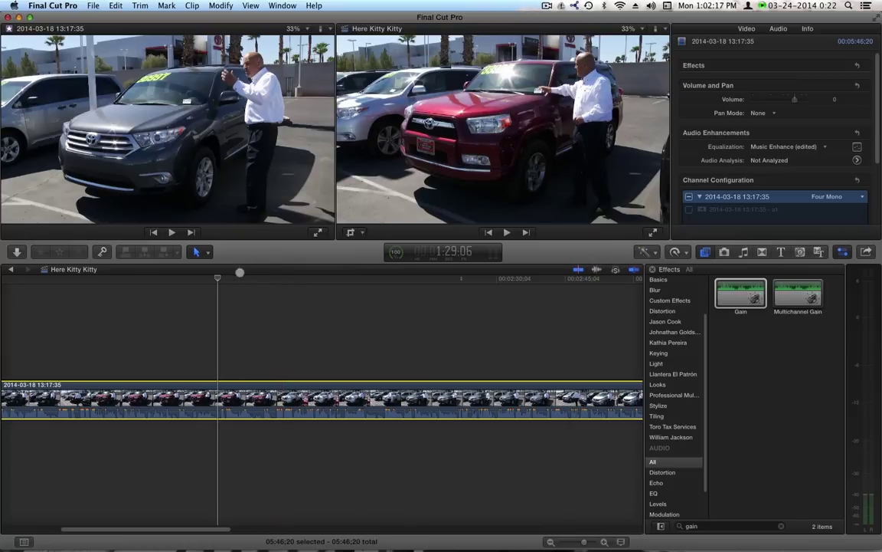
pyautogui.press('space')
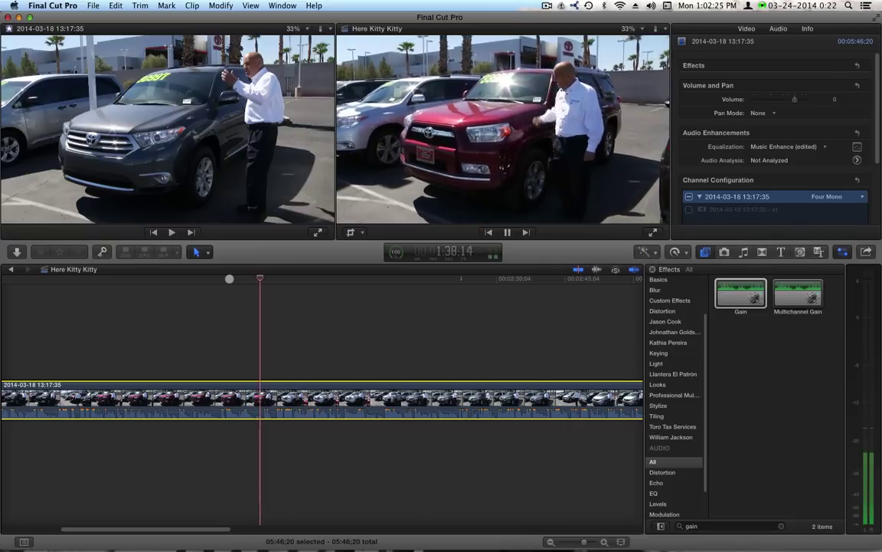
pyautogui.press('space')
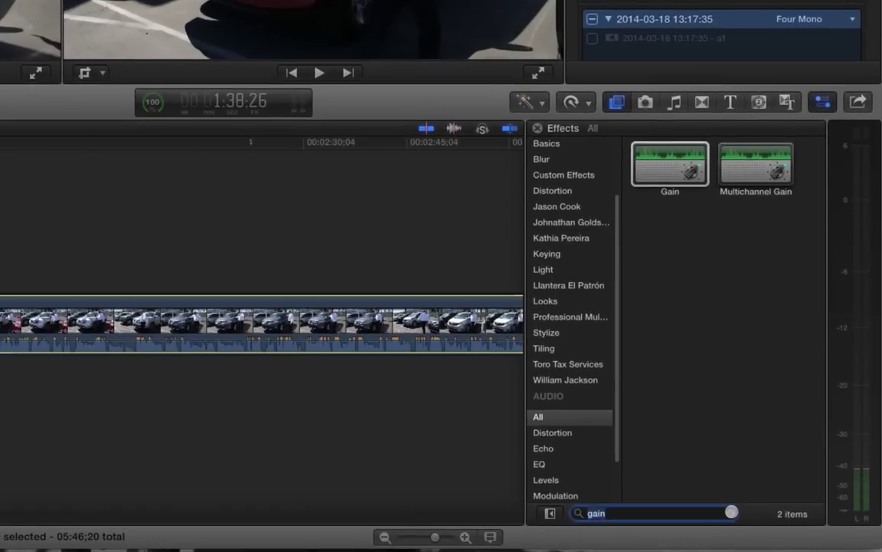
# Clear the effects search and filter the audio effects for 'comp'
pyautogui.click(782, 525)
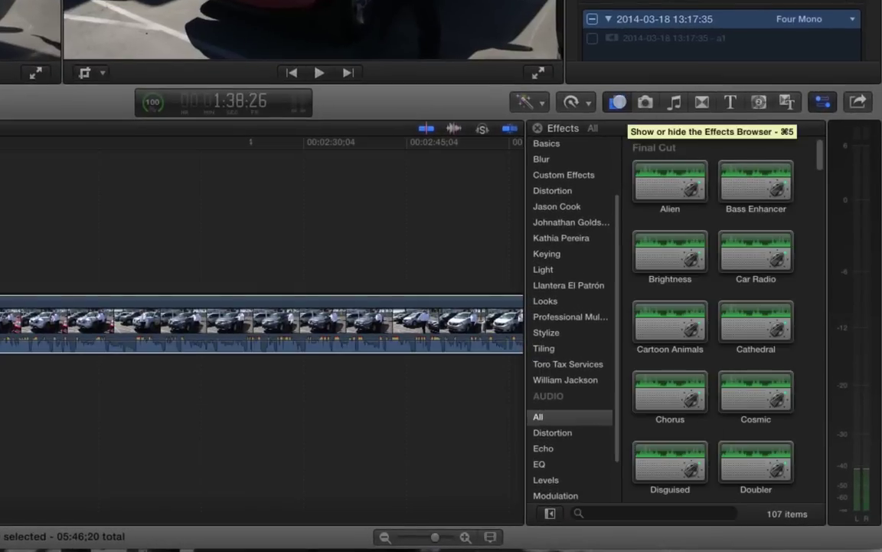
pyautogui.click(540, 416)
pyautogui.click(657, 513)
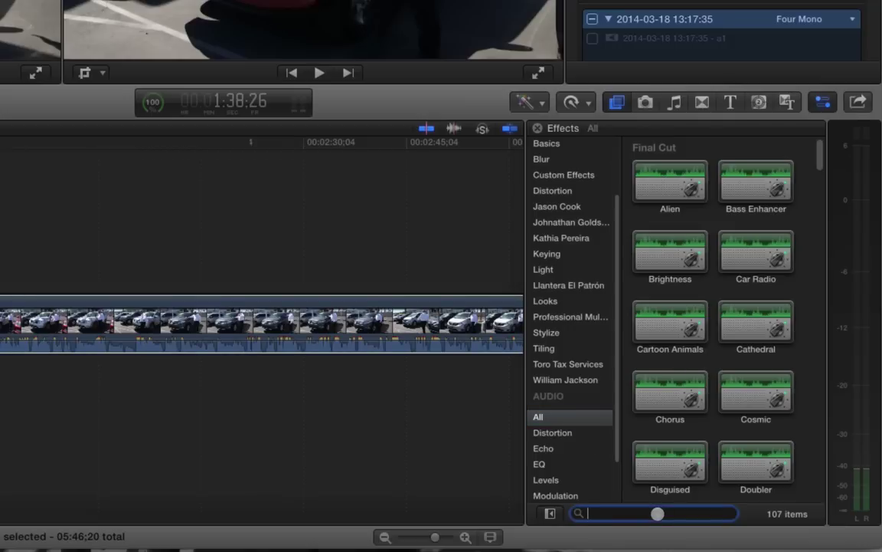
pyautogui.write('comp')
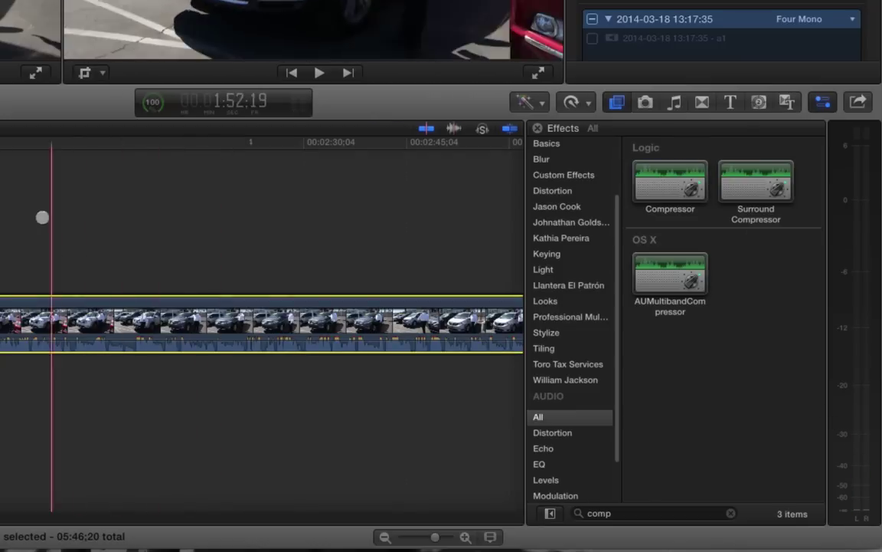
# Select the dealership clip and play part of it
pyautogui.click(46, 322)
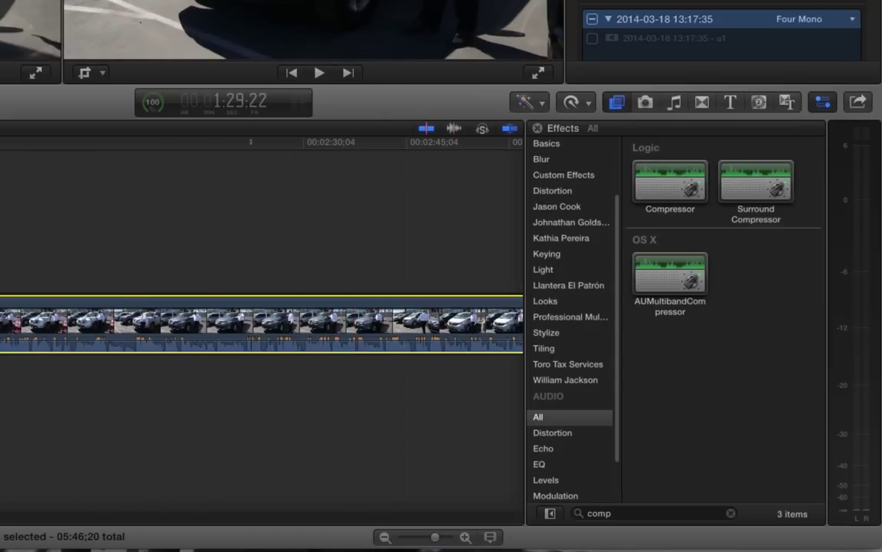
pyautogui.press('space')
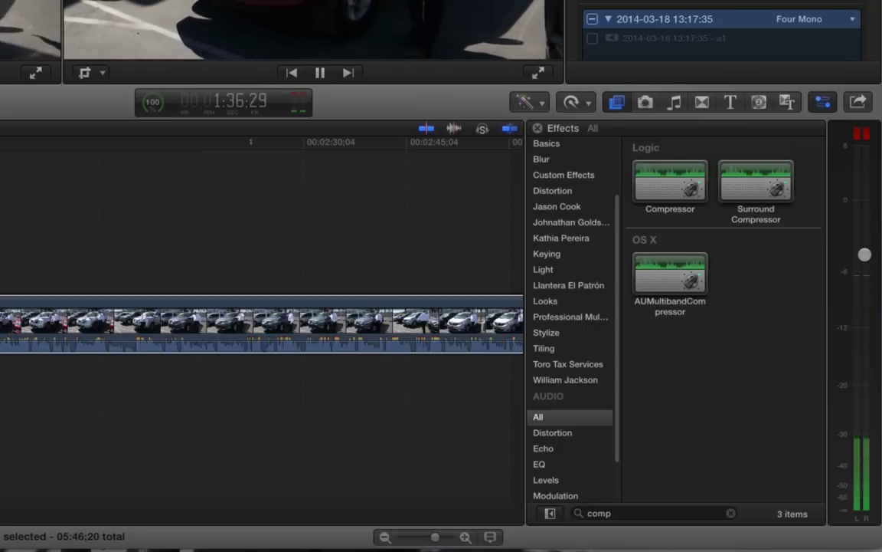
pyautogui.press('space')
pyautogui.press('c')
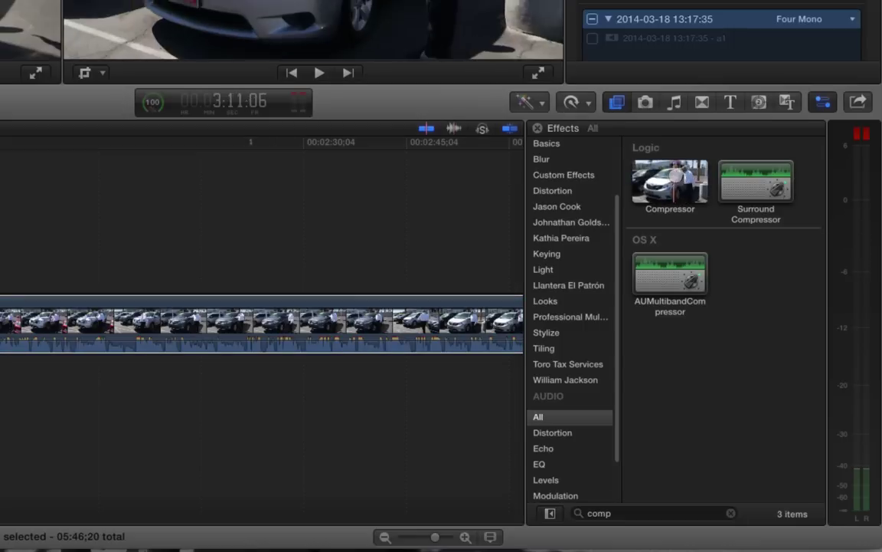
# Preview the Logic Compressor, drag it onto the clip, and open its settings window
pyautogui.click(675, 180)
pyautogui.moveTo(455, 286); pyautogui.dragTo(201, 314)
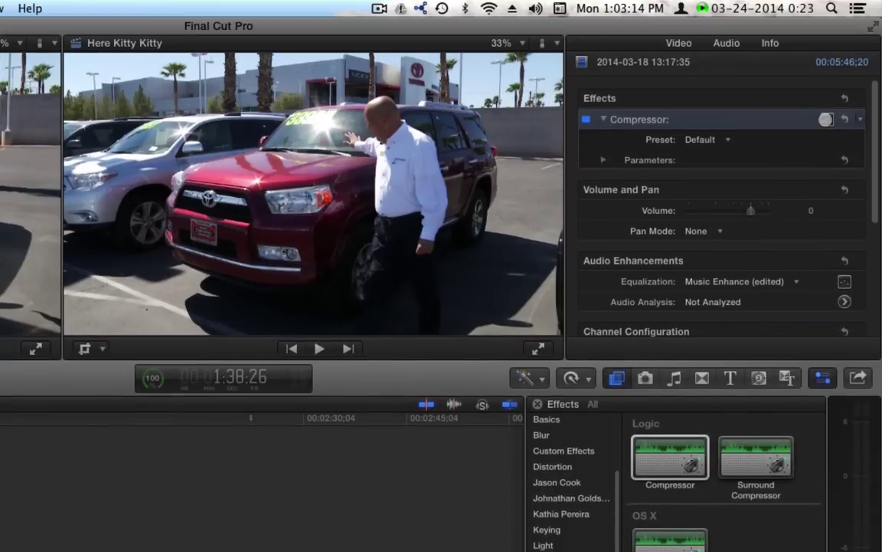
pyautogui.click(826, 118)
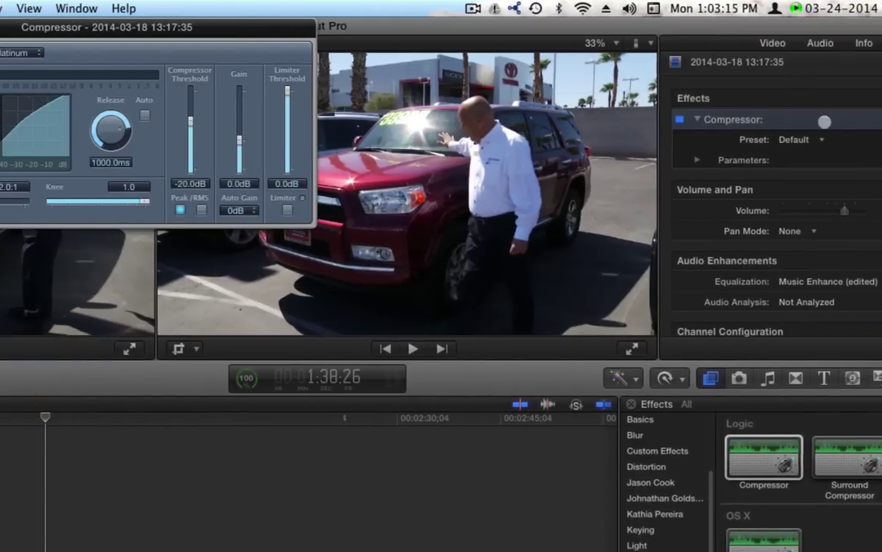
# Set the Compressor release to 1100 ms and play the clip from an earlier point to hear it
pyautogui.moveTo(449, 43); pyautogui.dragTo(466, 279)
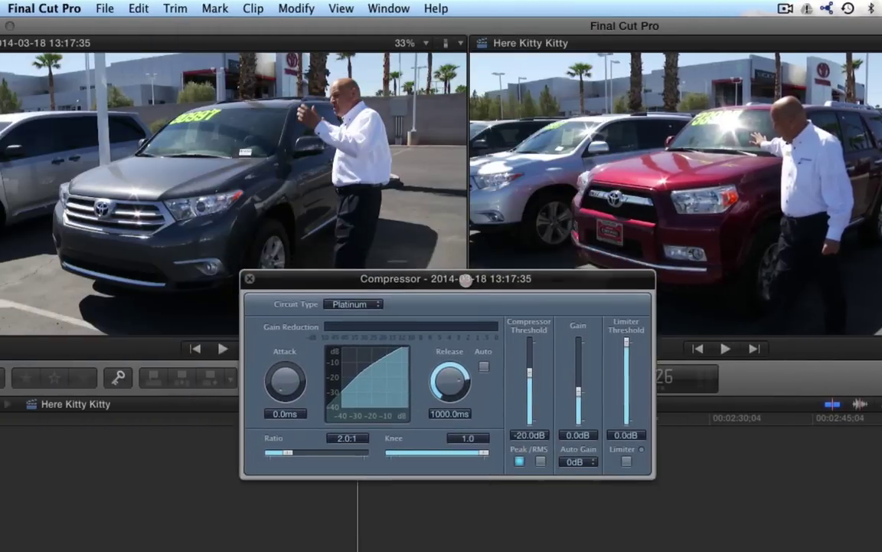
pyautogui.moveTo(449, 381); pyautogui.dragTo(449, 374)
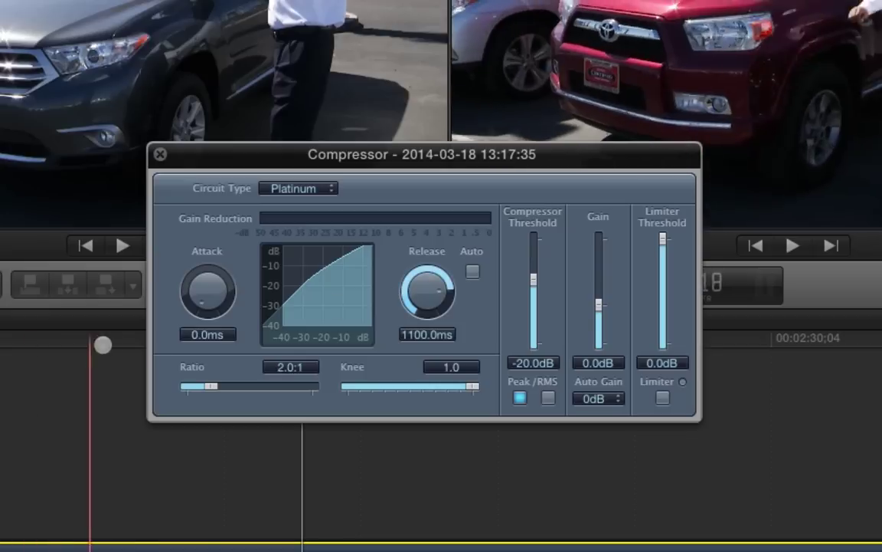
pyautogui.click(105, 332)
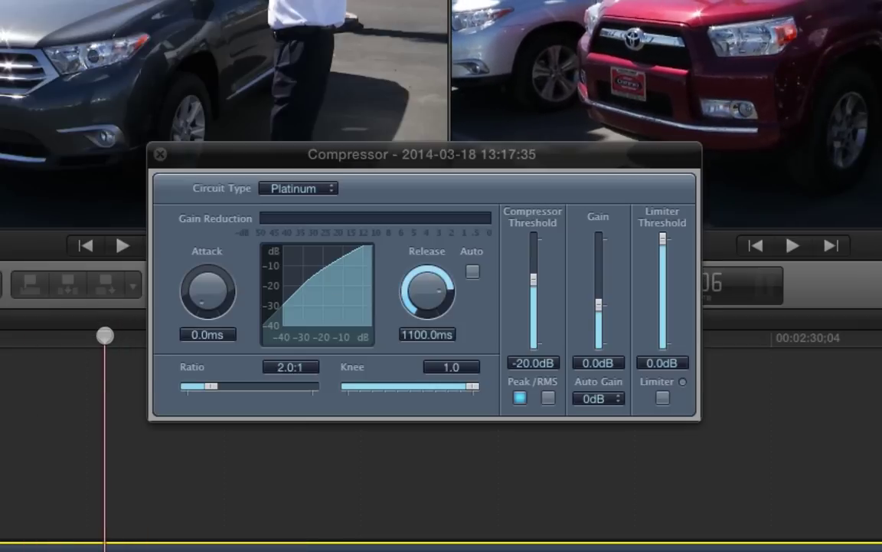
pyautogui.press('space')
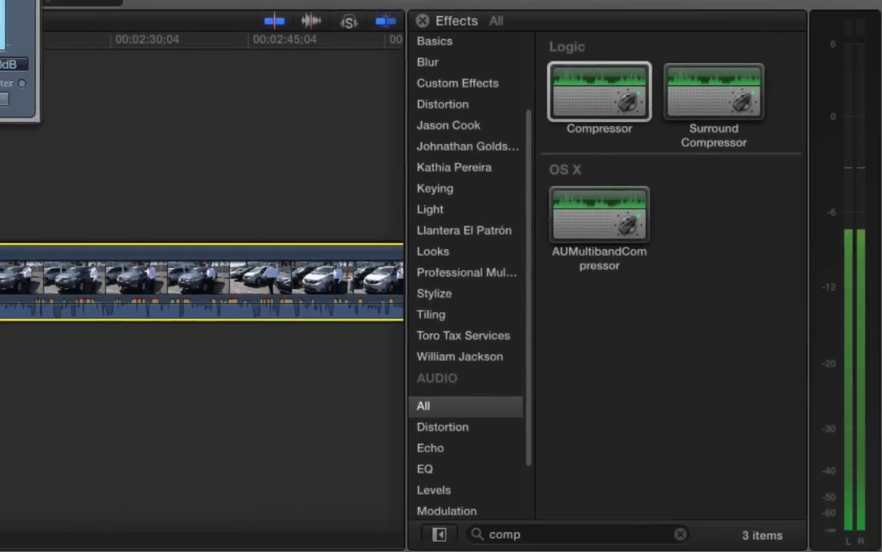
pyautogui.click(766, 214)
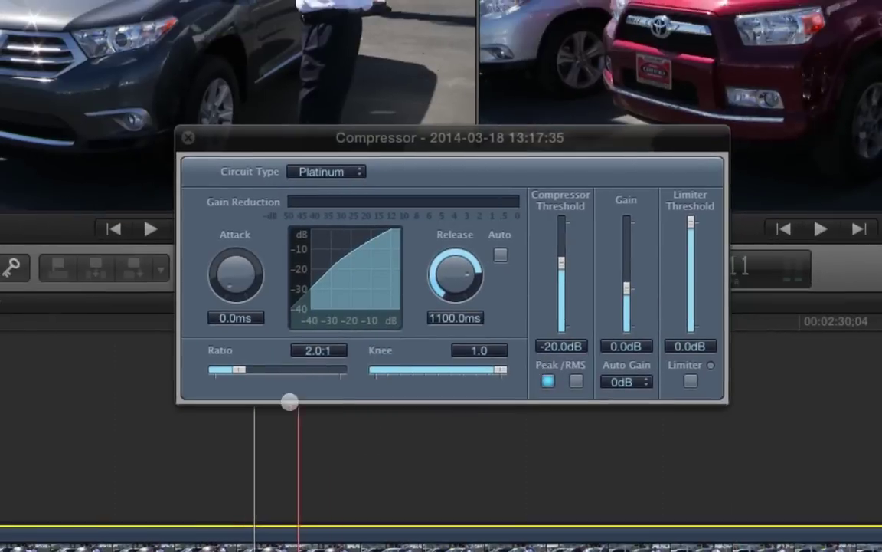
pyautogui.click(118, 329)
pyautogui.press('space')
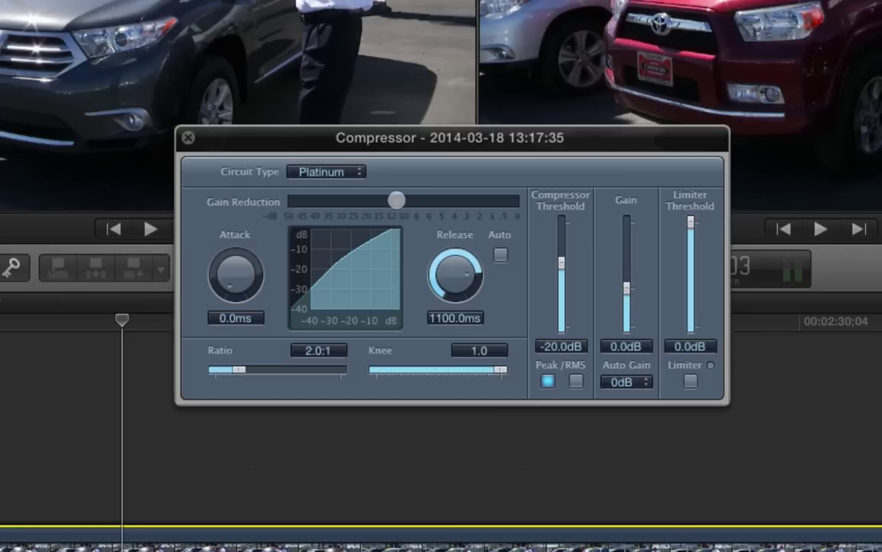
pyautogui.click(348, 170)
# Keep the Platinum circuit type and play the clip from a new point
pyautogui.click(495, 169)
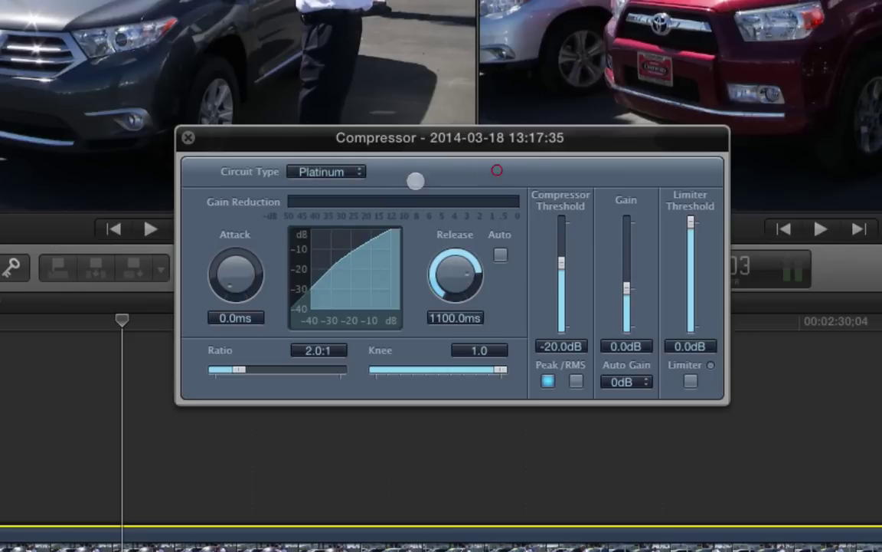
pyautogui.click(344, 170)
pyautogui.click(496, 178)
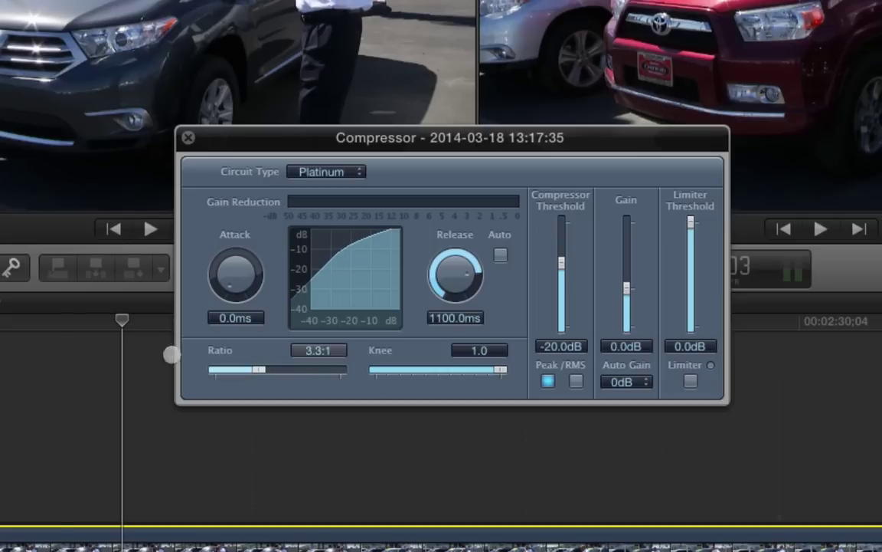
pyautogui.press('space')
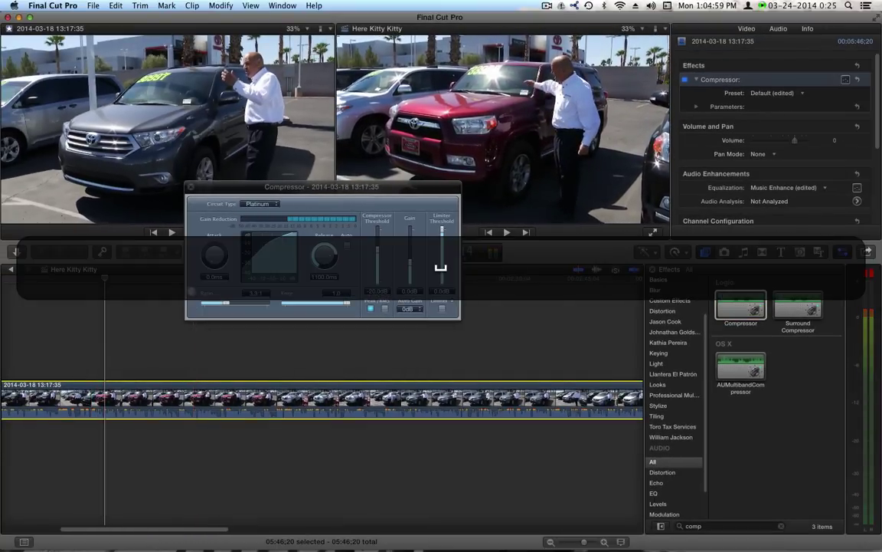
pyautogui.click(172, 283)
pyautogui.press('space')
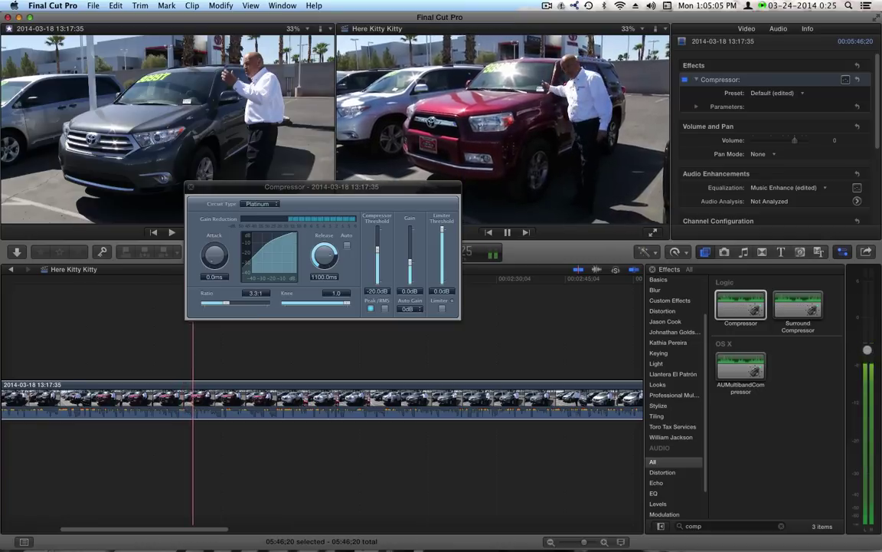
pyautogui.press('space')
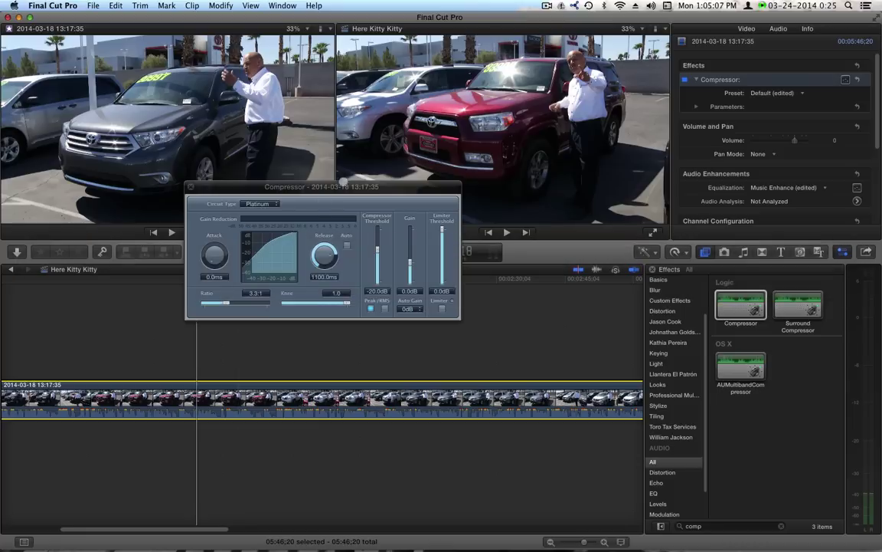
# Move the Compressor window aside and replay the clip from an earlier point
pyautogui.moveTo(352, 186); pyautogui.dragTo(528, 139)
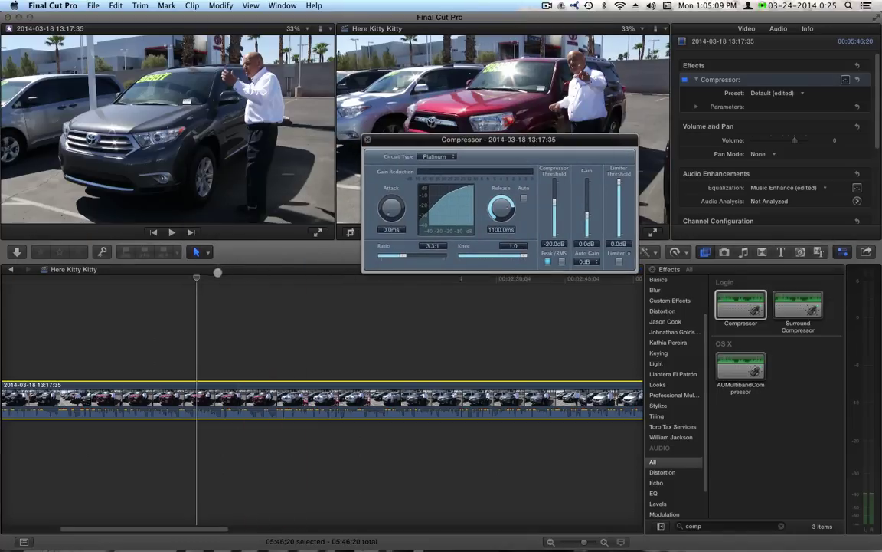
pyautogui.press('space')
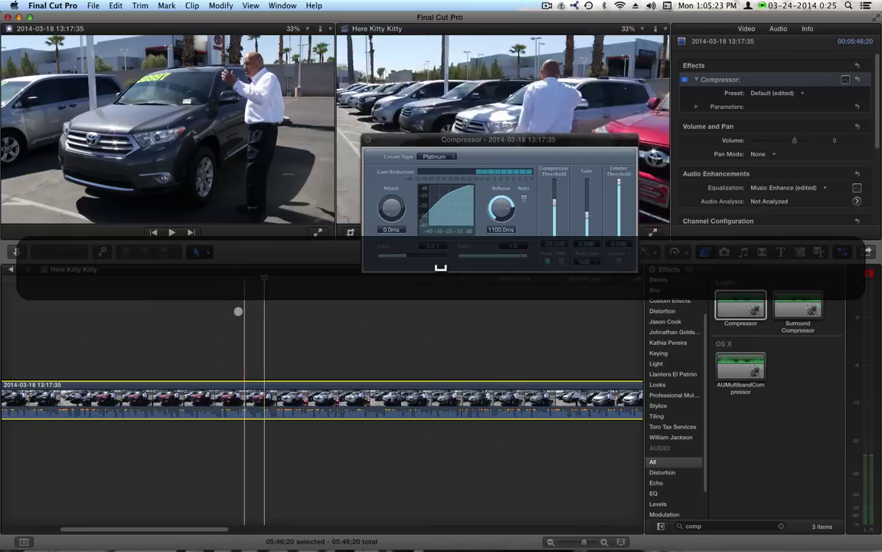
pyautogui.moveTo(246, 297); pyautogui.dragTo(222, 286)
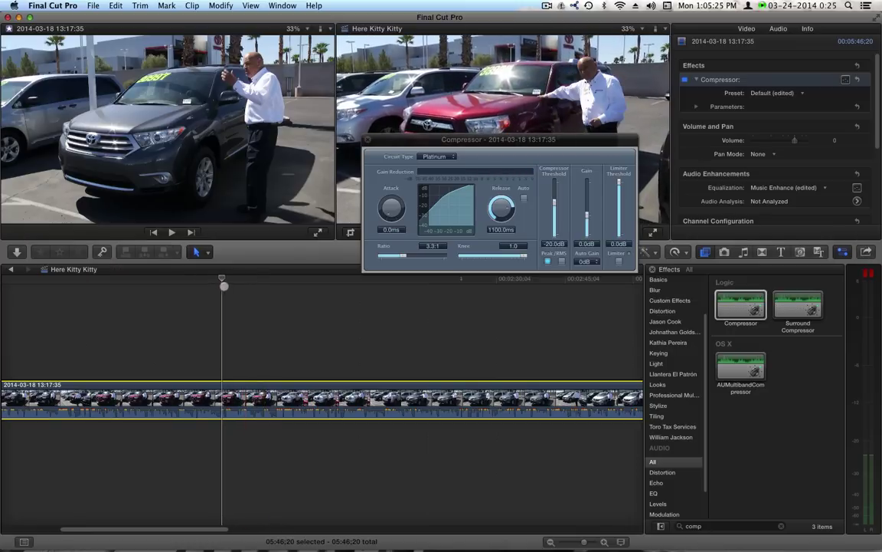
pyautogui.click(222, 285)
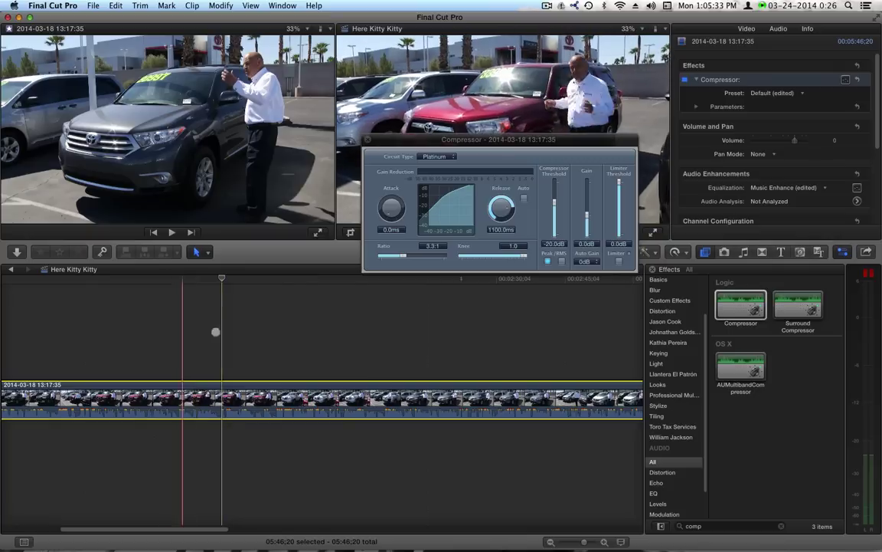
pyautogui.click(243, 282)
pyautogui.press('space')
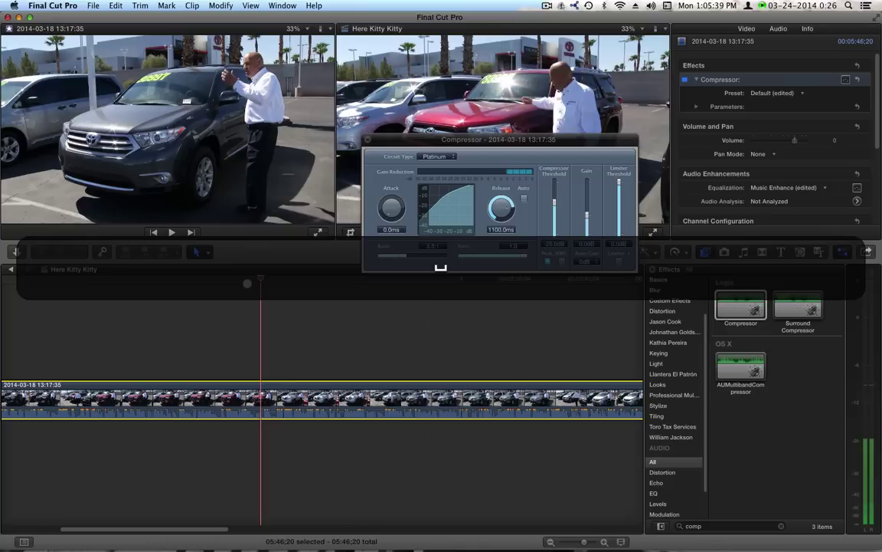
pyautogui.press('space')
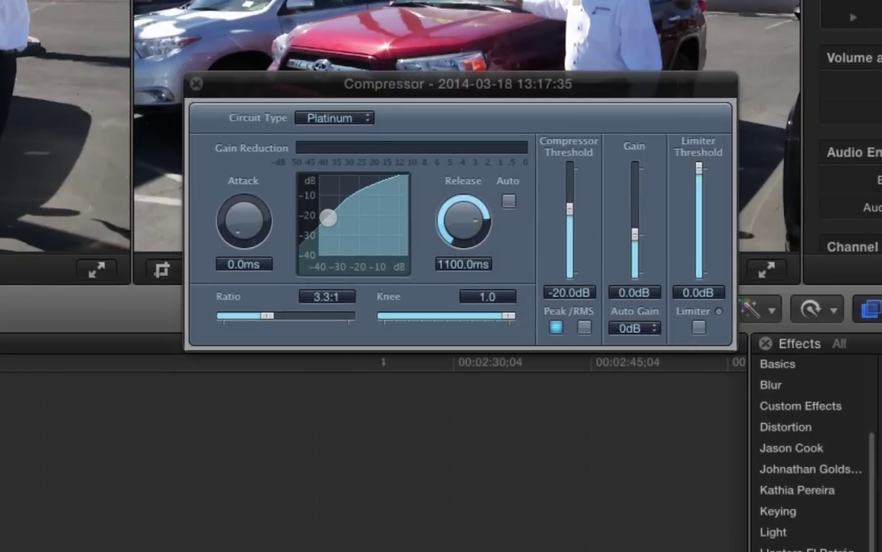
pyautogui.moveTo(569, 205)
pyautogui.mouseDown()
pyautogui.moveTo(570, 224)
pyautogui.moveTo(569, 204)
pyautogui.moveTo(569, 212)
pyautogui.mouseUp()
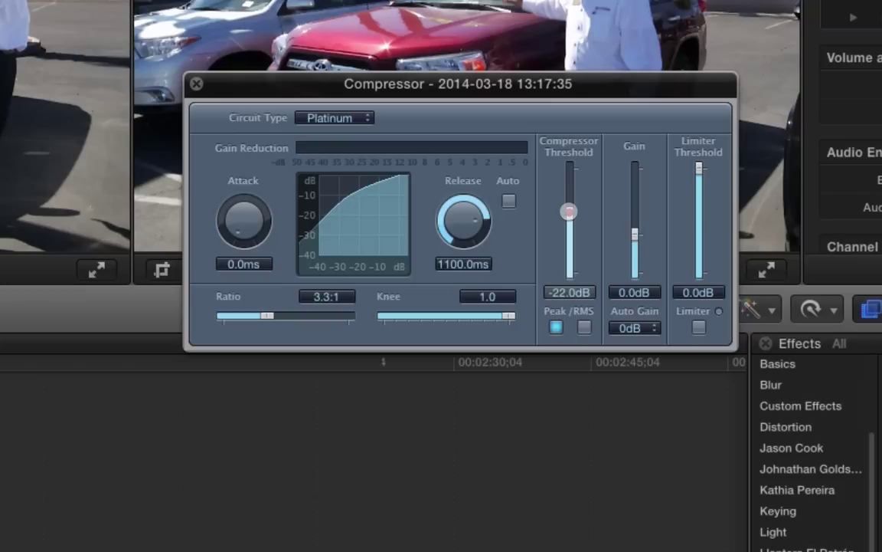
pyautogui.click(568, 220)
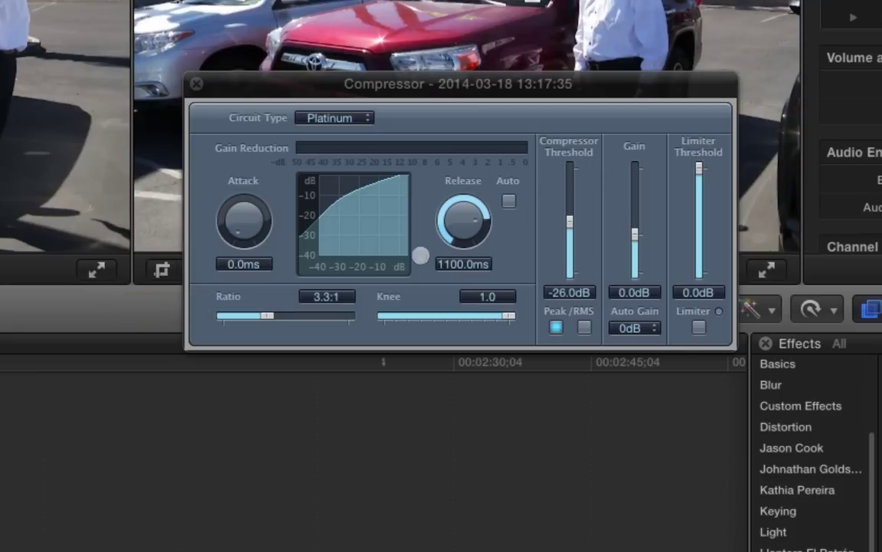
pyautogui.moveTo(568, 219); pyautogui.dragTo(567, 218)
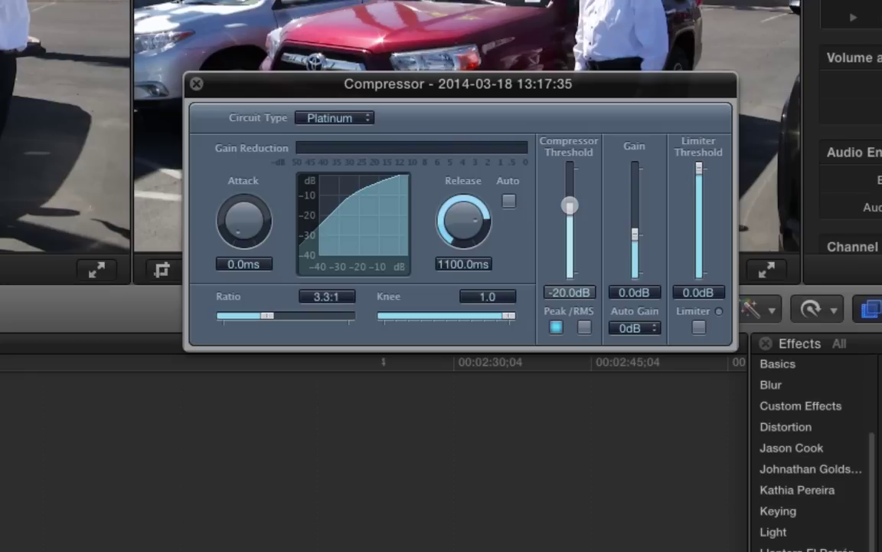
# Steepen the Compressor ratio to 7.7:1 and play the clip to hear it
pyautogui.moveTo(267, 314); pyautogui.dragTo(299, 313)
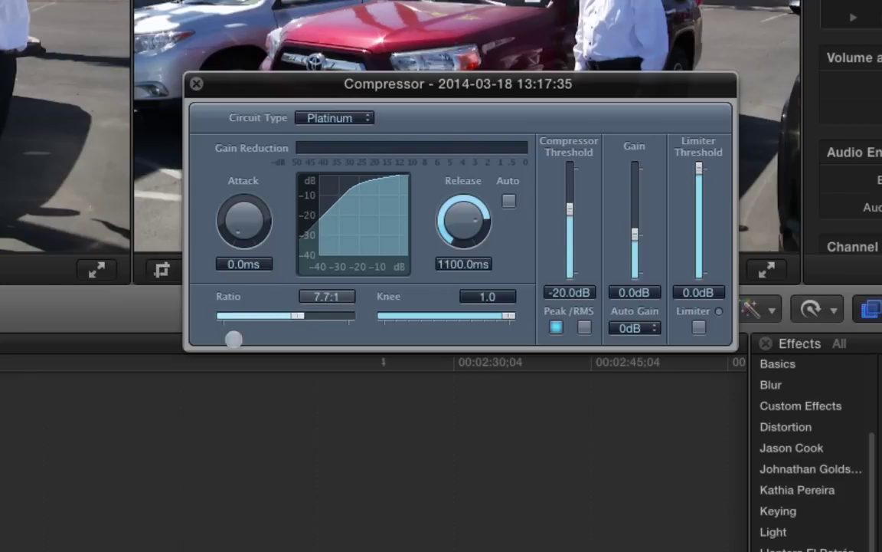
pyautogui.press('space')
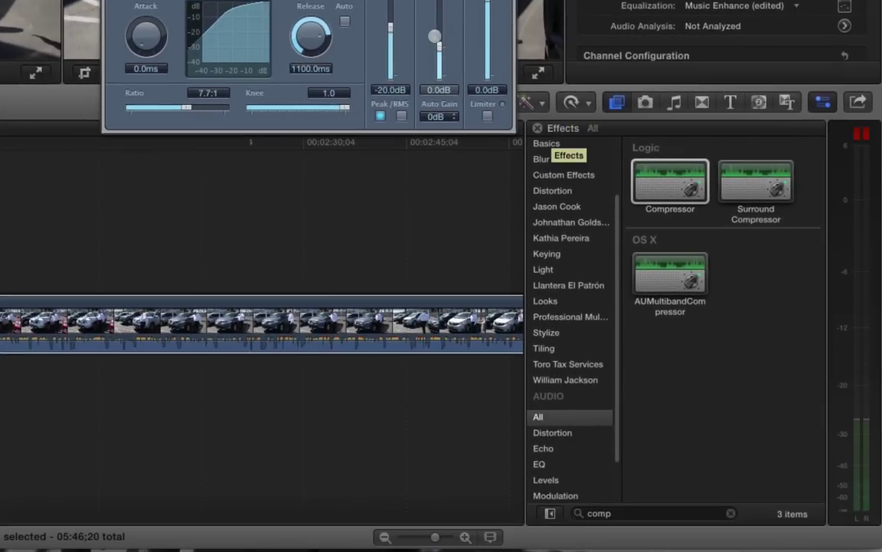
# Set the Compressor make-up gain to 3.0 dB and raise the threshold from −20 to −17.5 dB
pyautogui.moveTo(439, 50); pyautogui.dragTo(436, 39)
pyautogui.press('space')
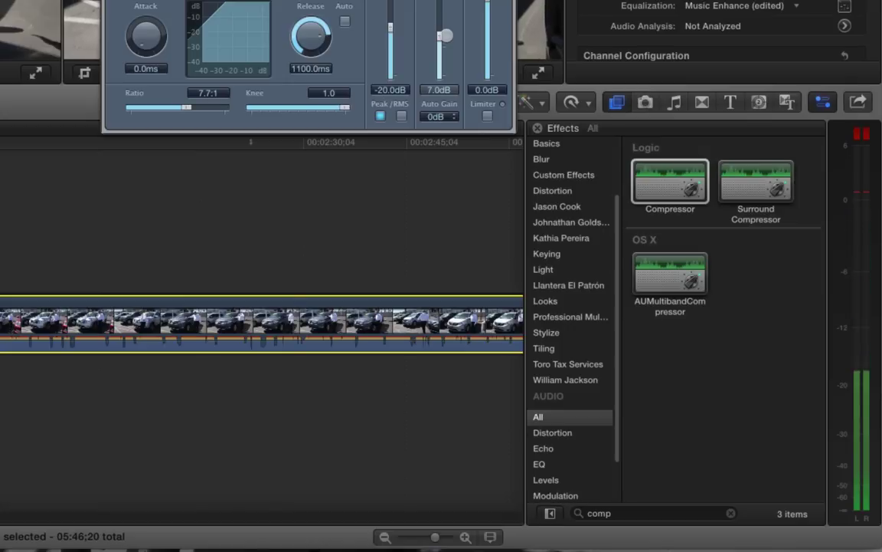
pyautogui.moveTo(445, 35); pyautogui.dragTo(445, 40)
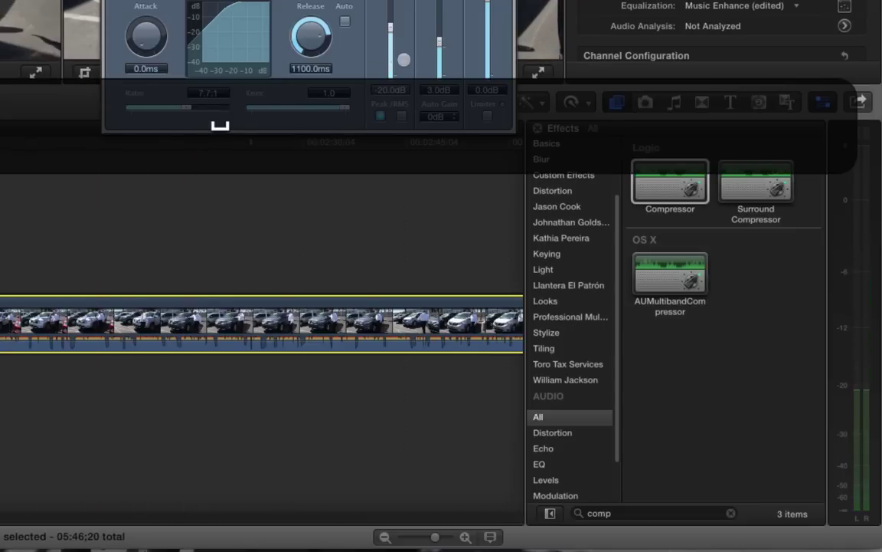
pyautogui.moveTo(390, 26); pyautogui.dragTo(391, 17)
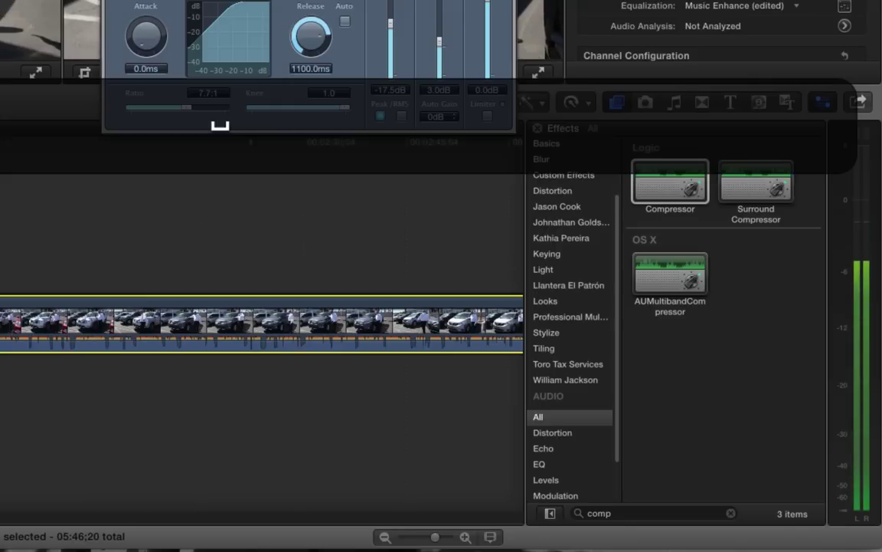
# Enable the Compressor's limiter, return its threshold from about -1.4dB to 0.0dB, and play the clip
pyautogui.click(861, 221)
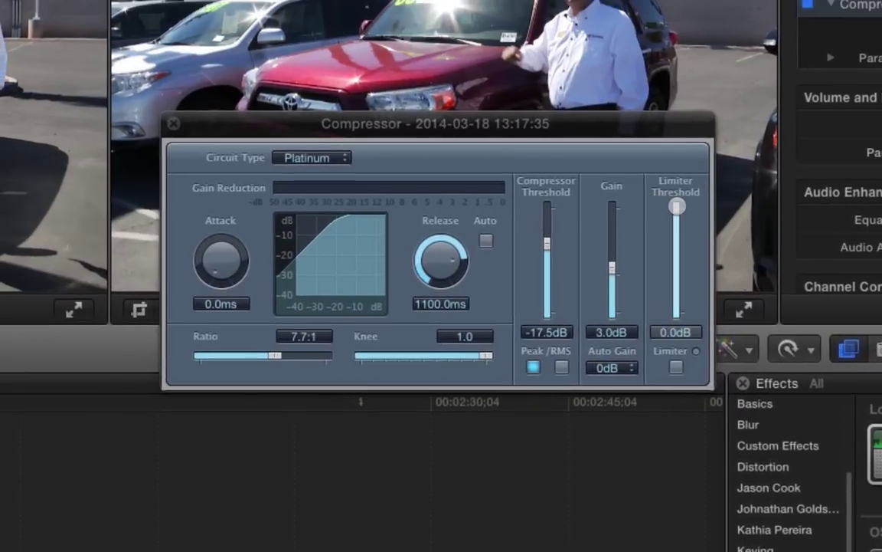
pyautogui.moveTo(677, 206); pyautogui.dragTo(677, 223)
pyautogui.click(676, 367)
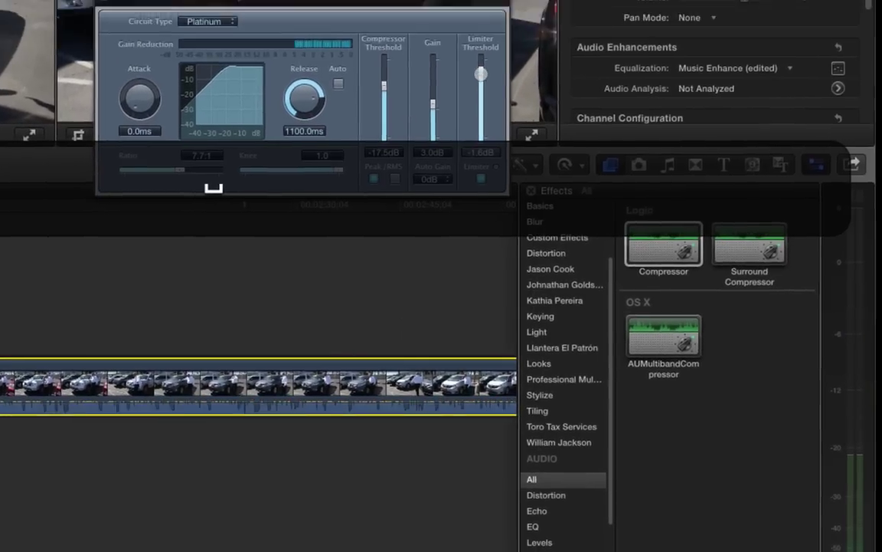
pyautogui.moveTo(487, 9); pyautogui.dragTo(487, 7)
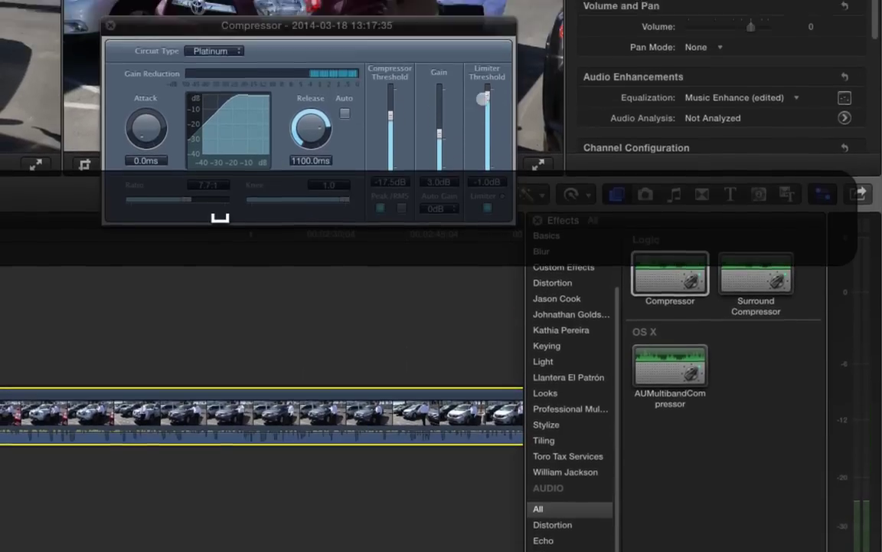
pyautogui.moveTo(487, 77); pyautogui.dragTo(488, 70)
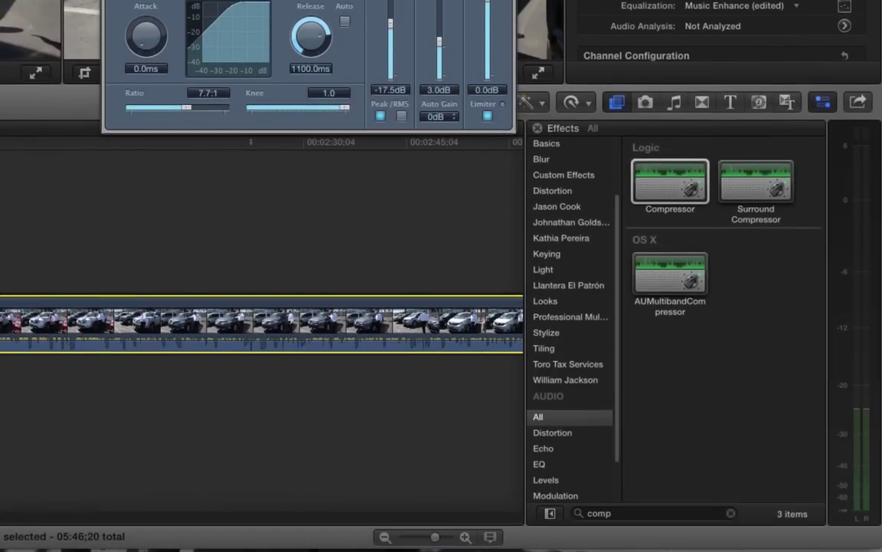
pyautogui.press('space')
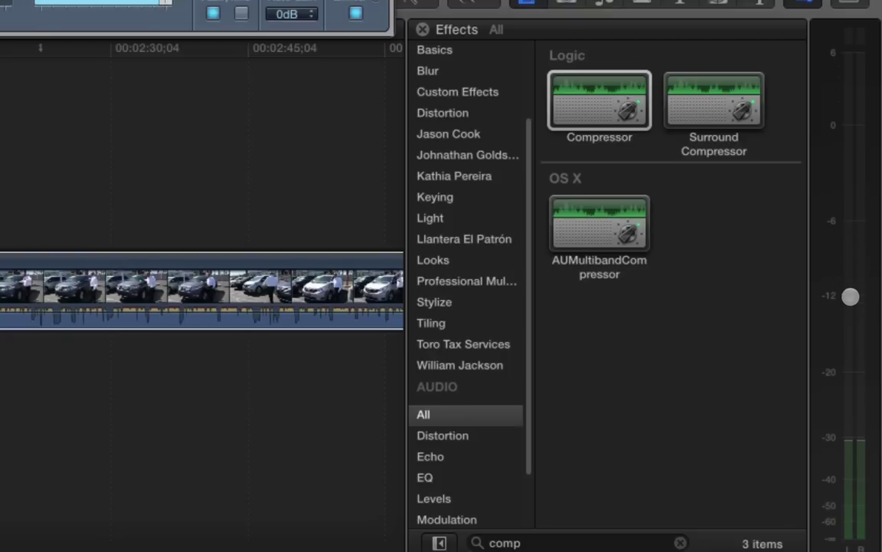
pyautogui.click(199, 287)
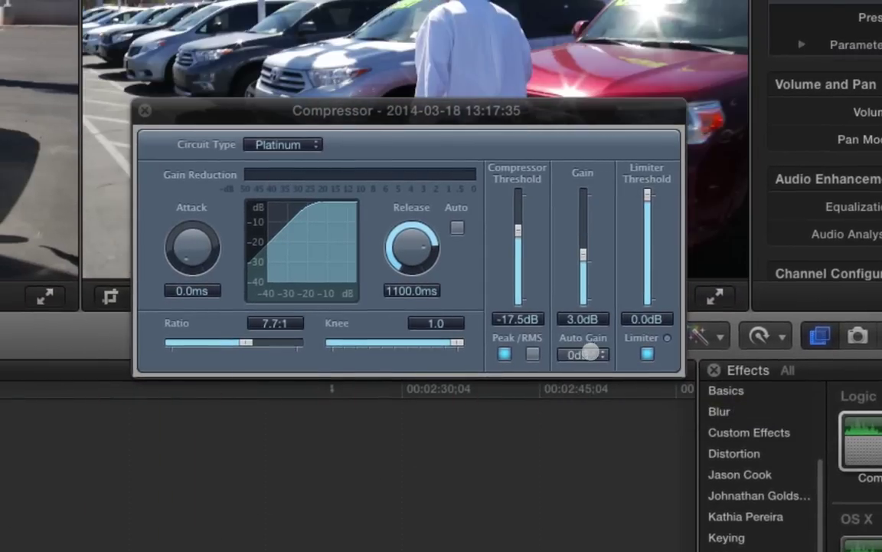
# Change the Compressor's Auto Gain setting from 0dB to Off
pyautogui.click(586, 351)
pyautogui.click(608, 414)
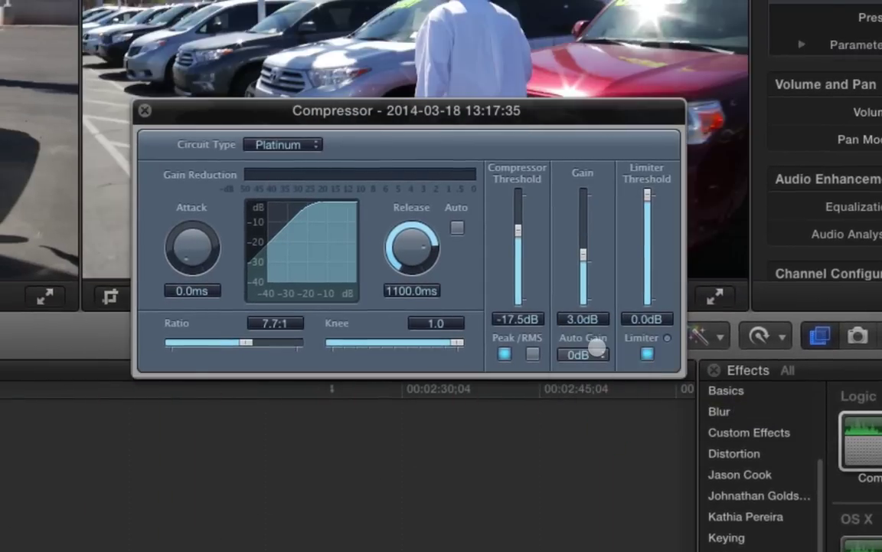
pyautogui.click(596, 351)
pyautogui.click(596, 357)
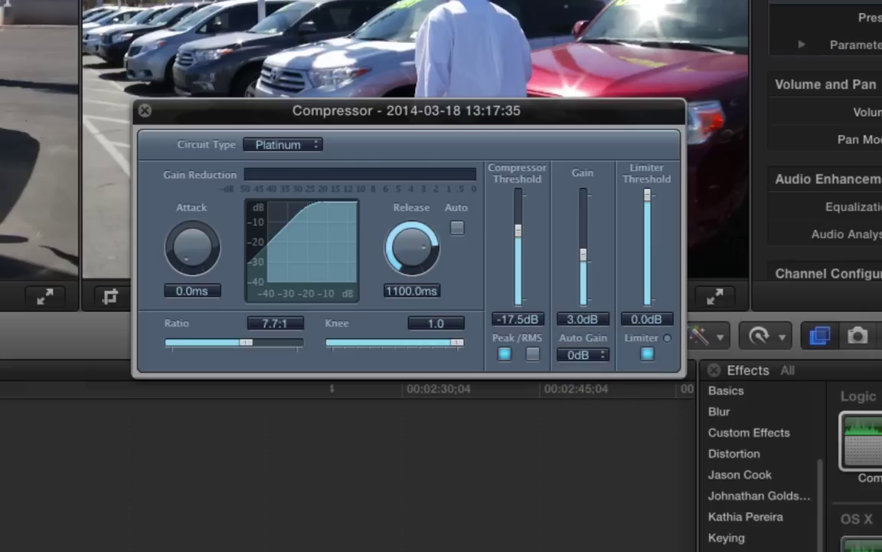
pyautogui.click(597, 355)
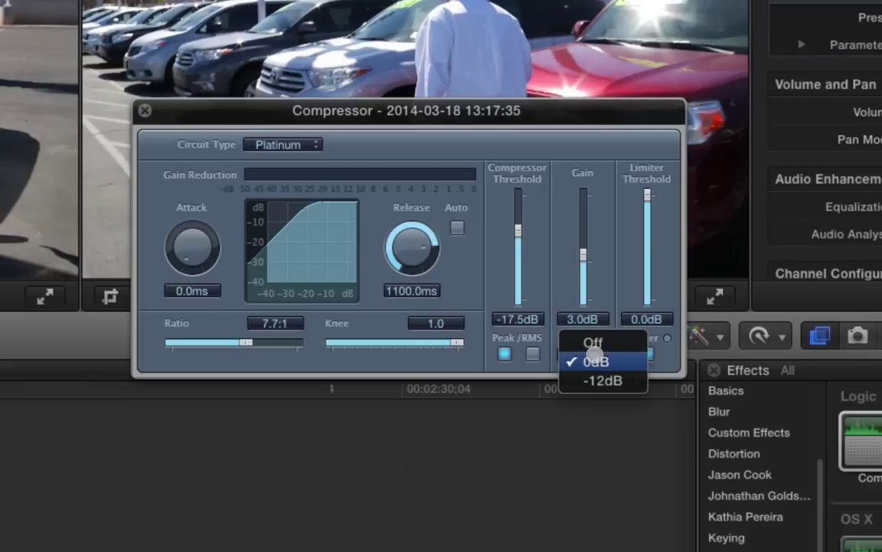
pyautogui.click(600, 341)
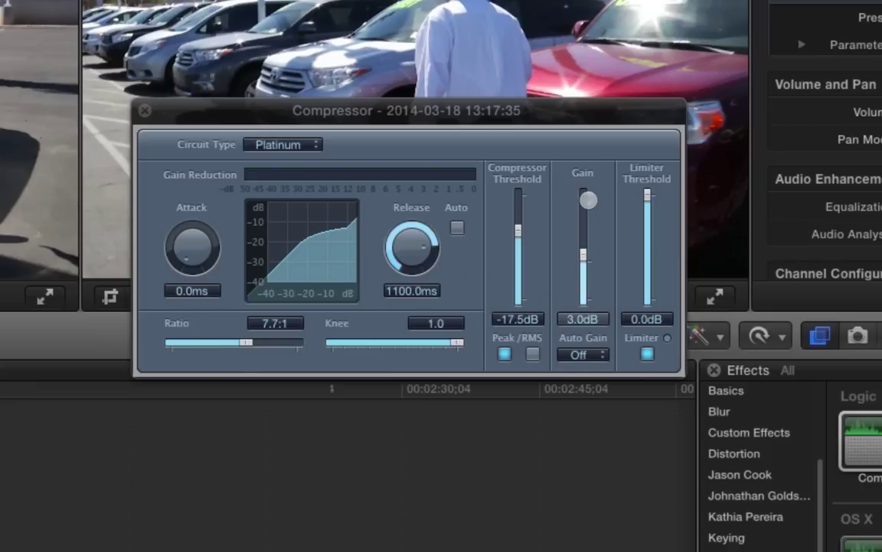
# Audition make-up gain between about 0dB and 15.5dB, with Auto Gain back at 0dB
pyautogui.moveTo(582, 256); pyautogui.dragTo(579, 240)
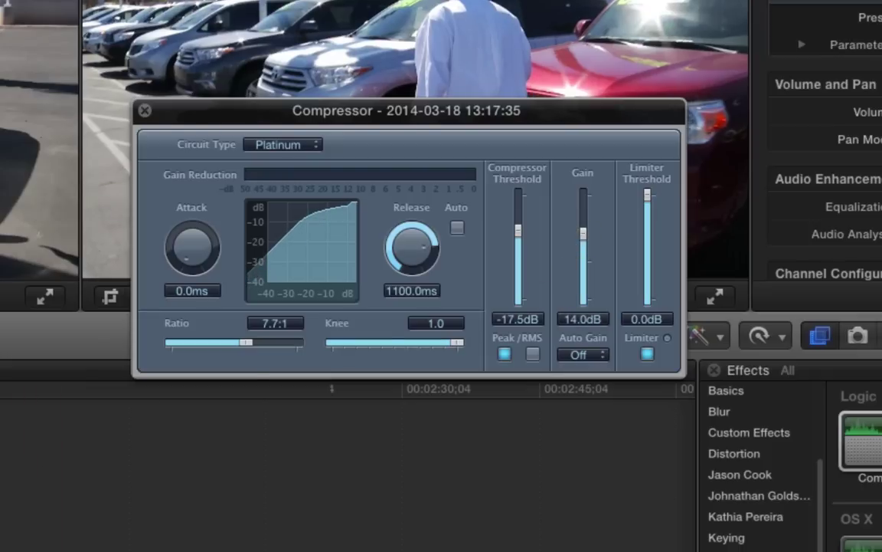
pyautogui.press('space')
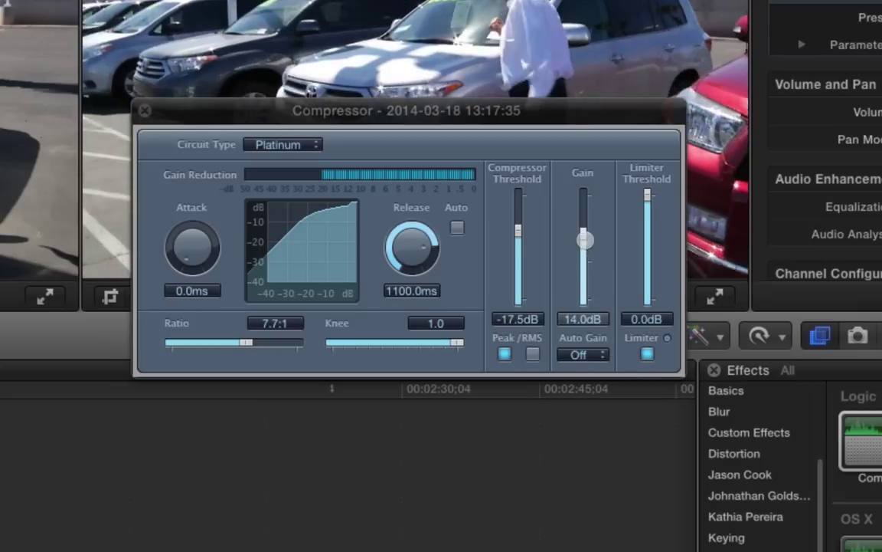
pyautogui.moveTo(582, 231); pyautogui.dragTo(582, 256)
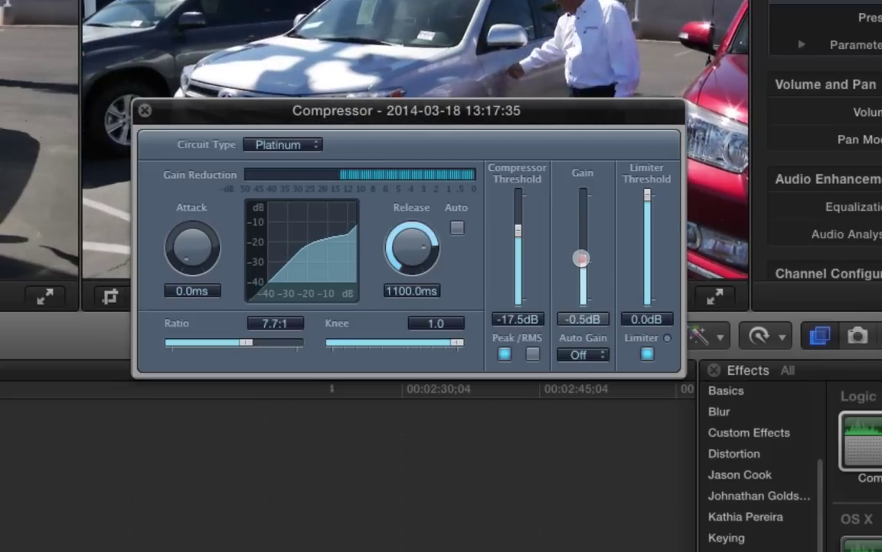
pyautogui.moveTo(582, 258); pyautogui.dragTo(581, 227)
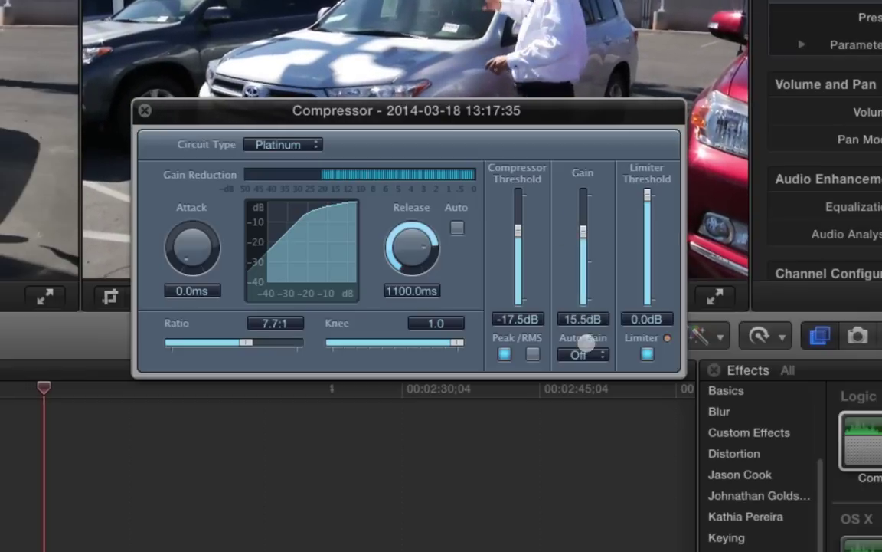
pyautogui.click(584, 353)
pyautogui.click(589, 374)
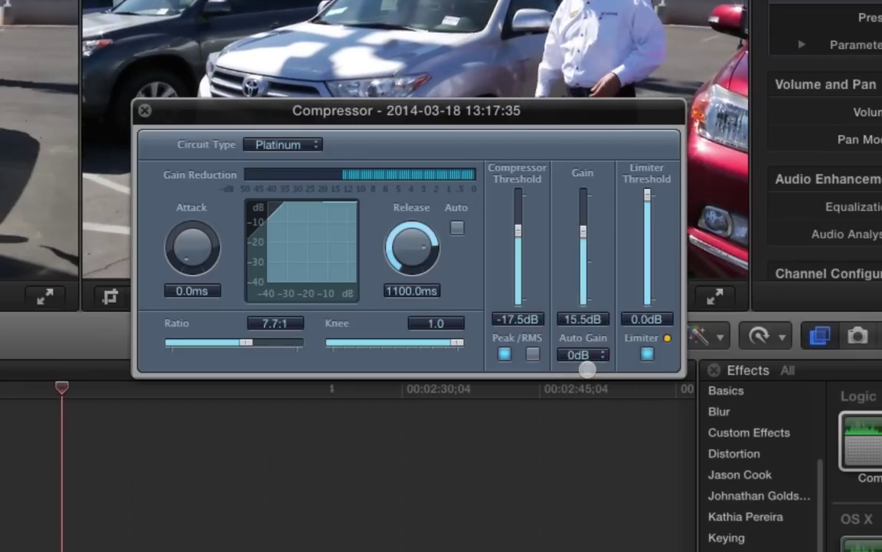
# Set Auto Gain to Off, raise the gain to 14.0dB, and drop the knee to 0.0
pyautogui.moveTo(583, 242); pyautogui.dragTo(581, 261)
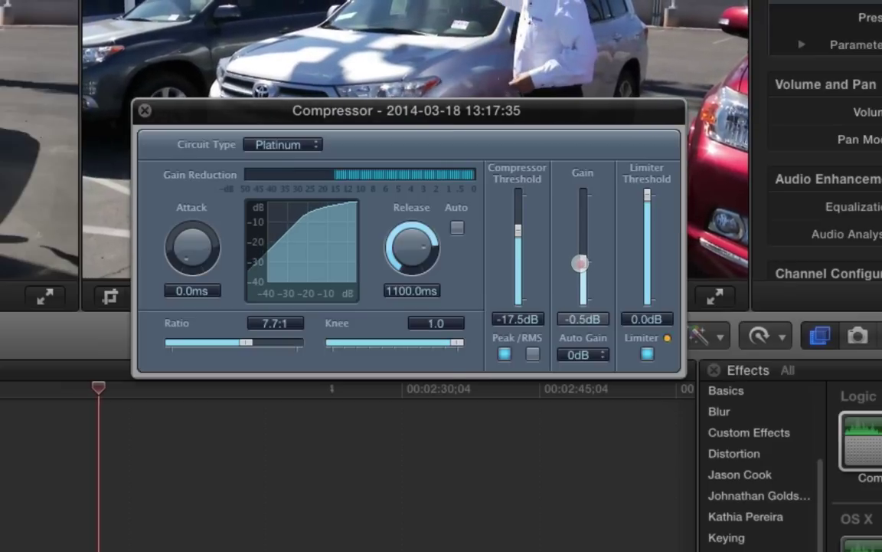
pyautogui.click(580, 261)
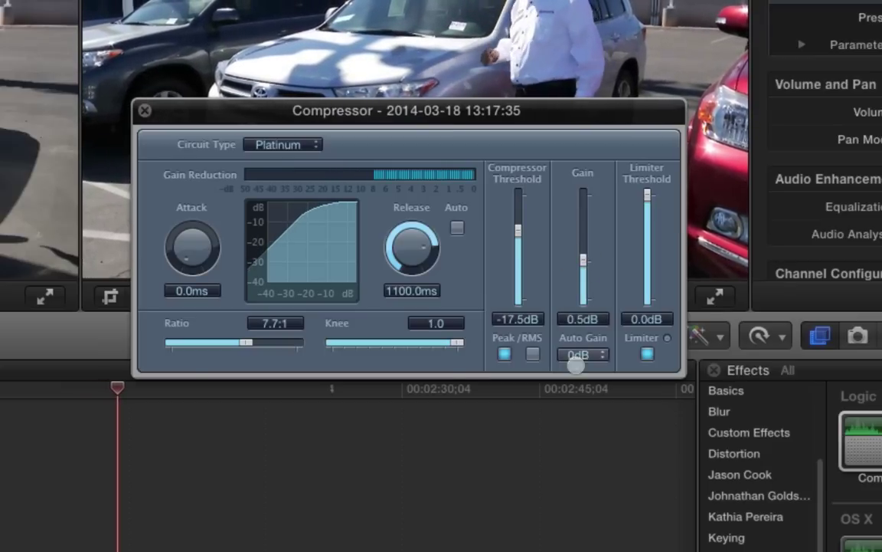
pyautogui.click(584, 355)
pyautogui.click(593, 343)
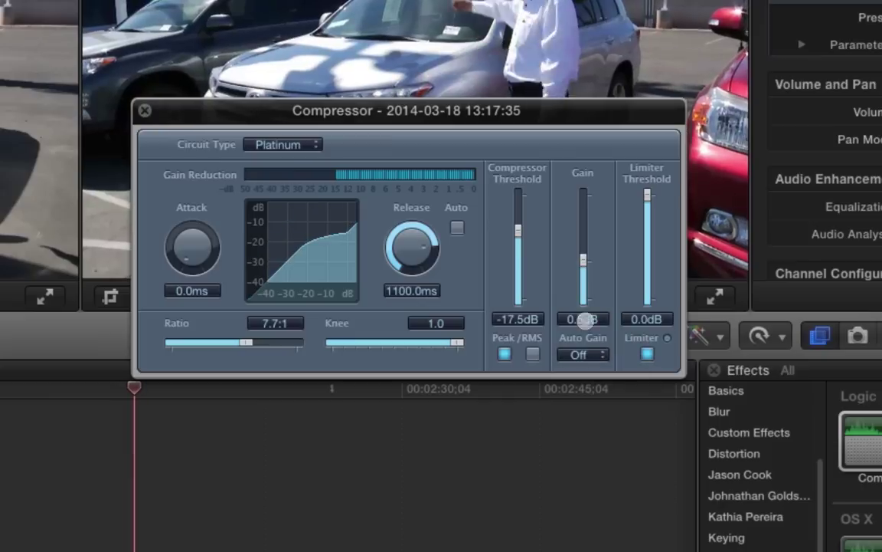
pyautogui.click(583, 265)
pyautogui.moveTo(582, 265); pyautogui.dragTo(586, 242)
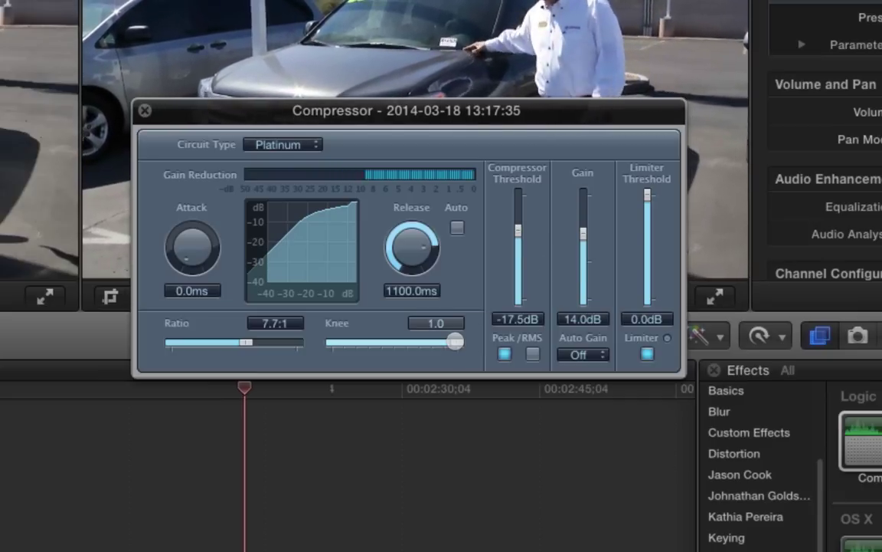
pyautogui.moveTo(455, 342); pyautogui.dragTo(315, 341)
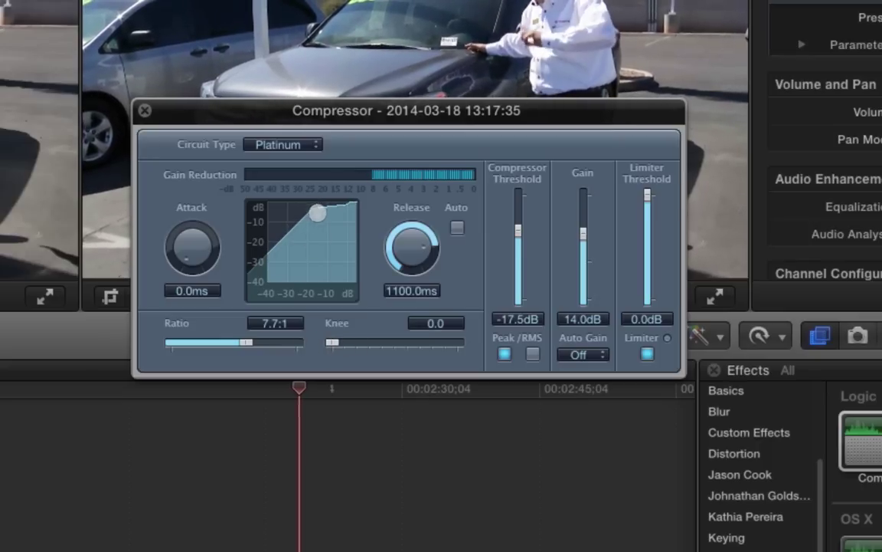
# Restore the knee to 1.0, audition the compressed clip, then close the Compressor window
pyautogui.moveTo(335, 341); pyautogui.dragTo(486, 338)
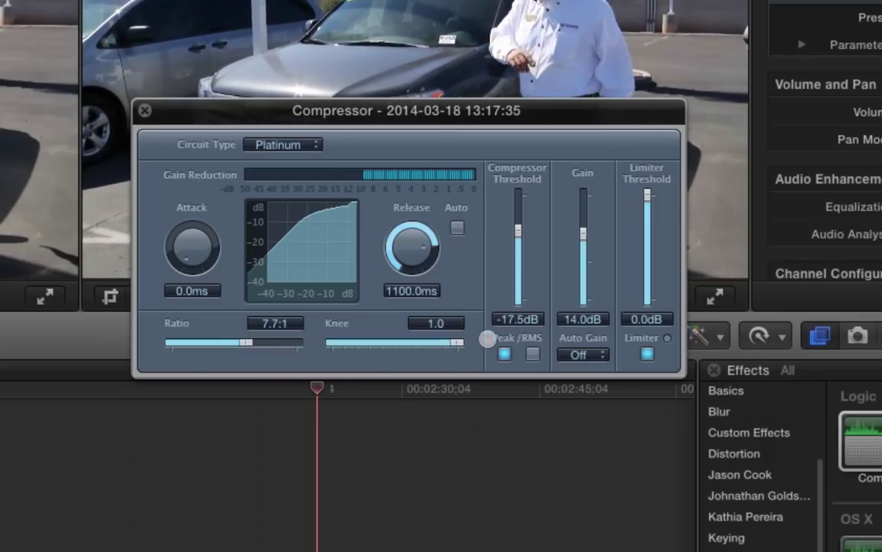
pyautogui.press('space')
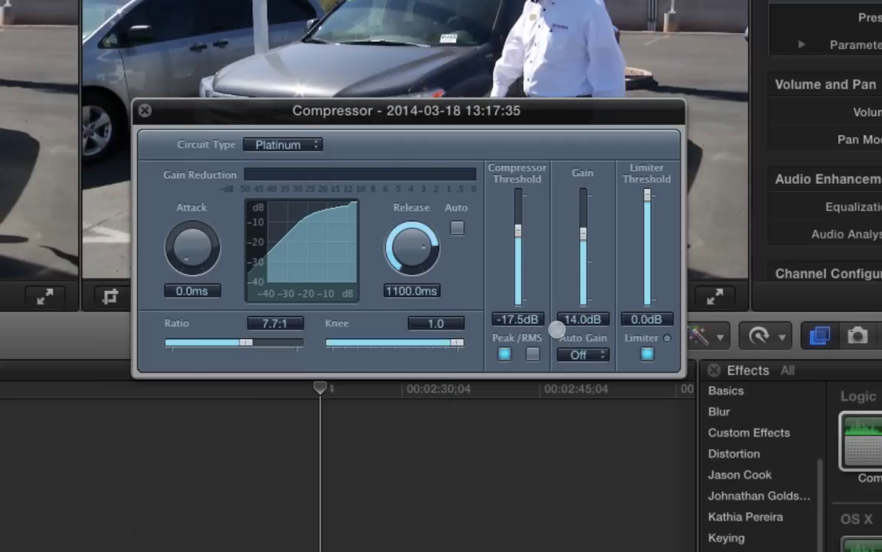
pyautogui.press('space')
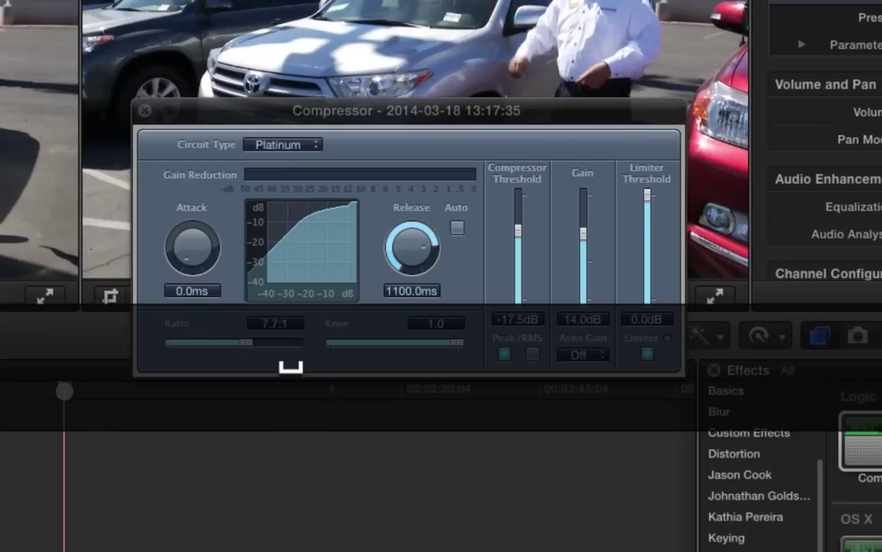
pyautogui.press('space')
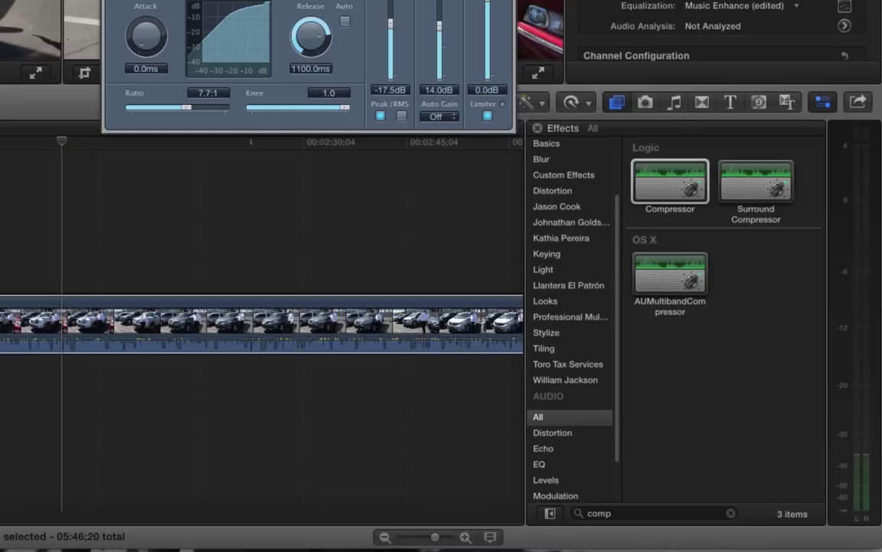
pyautogui.press('super+w')
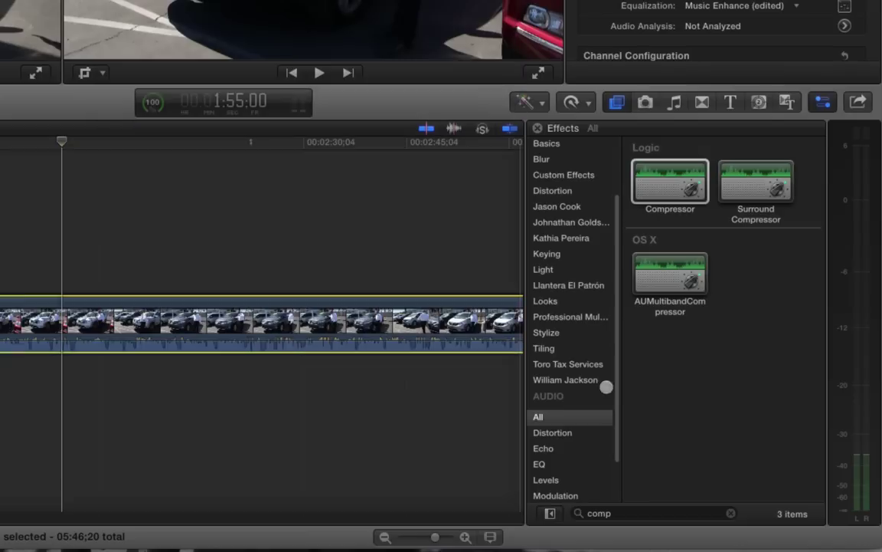
# Search 'gate', apply Noise Gate to the dealership clip, and open its settings over the viewer
pyautogui.click(576, 512)
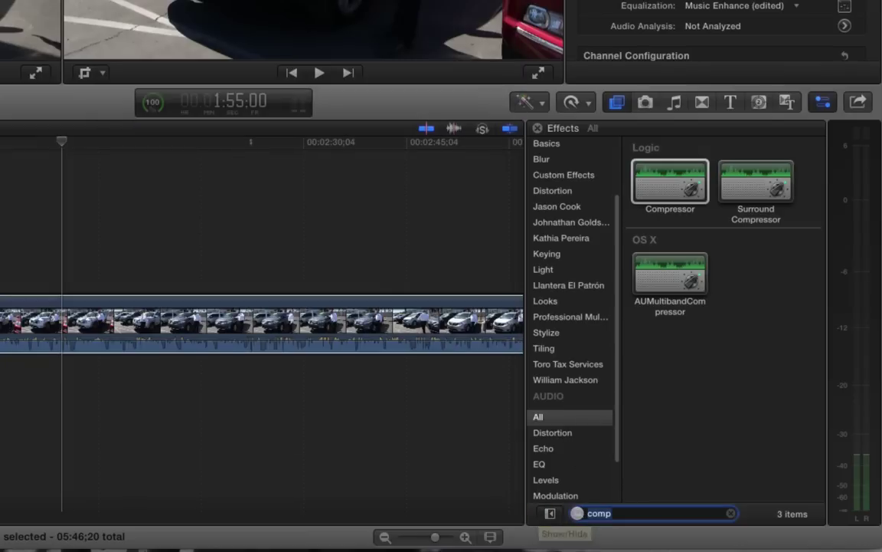
pyautogui.write('gate')
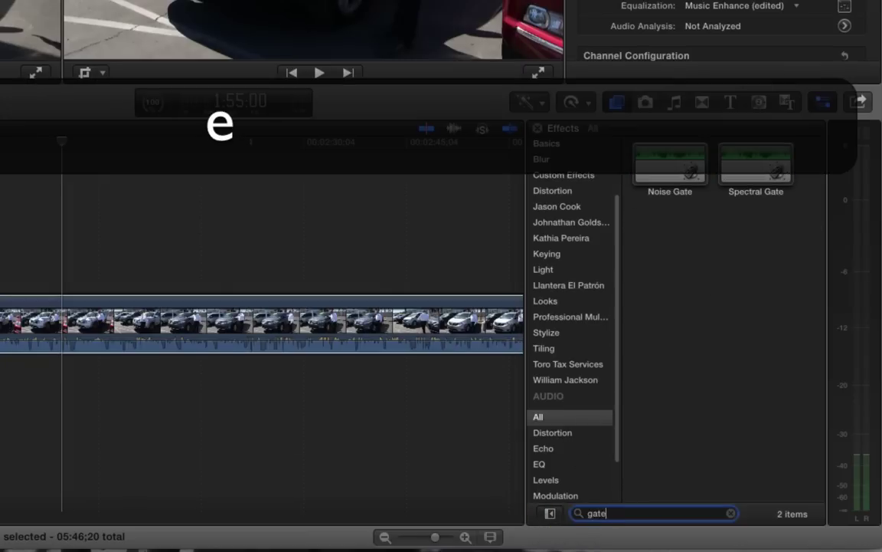
pyautogui.moveTo(671, 165); pyautogui.dragTo(244, 295)
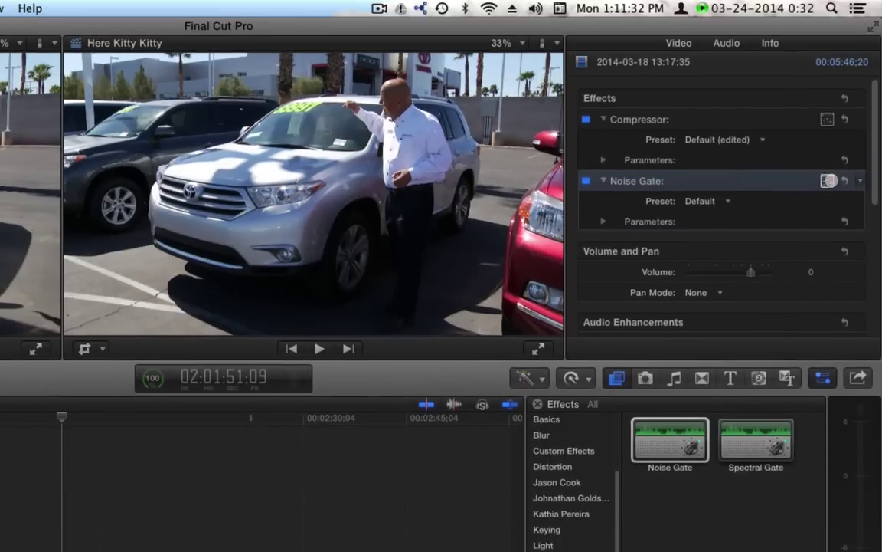
pyautogui.click(828, 180)
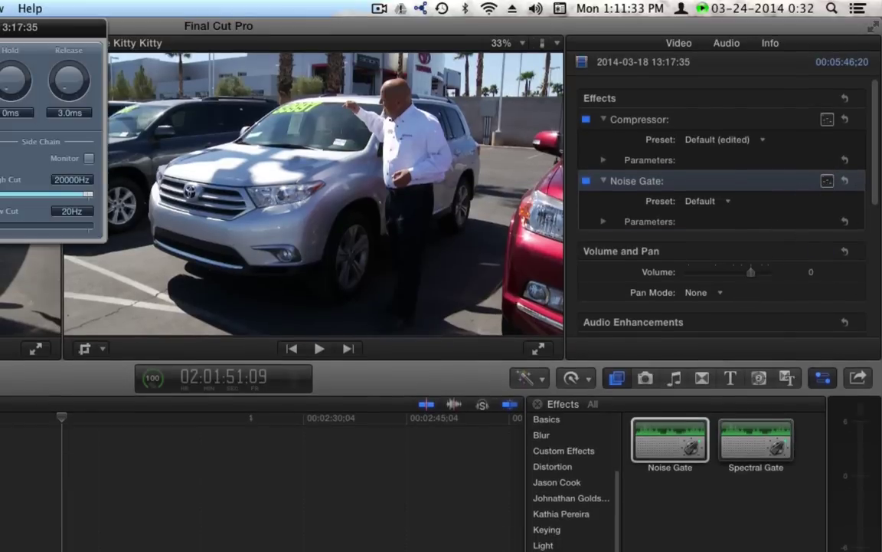
pyautogui.moveTo(6, 28); pyautogui.dragTo(213, 214)
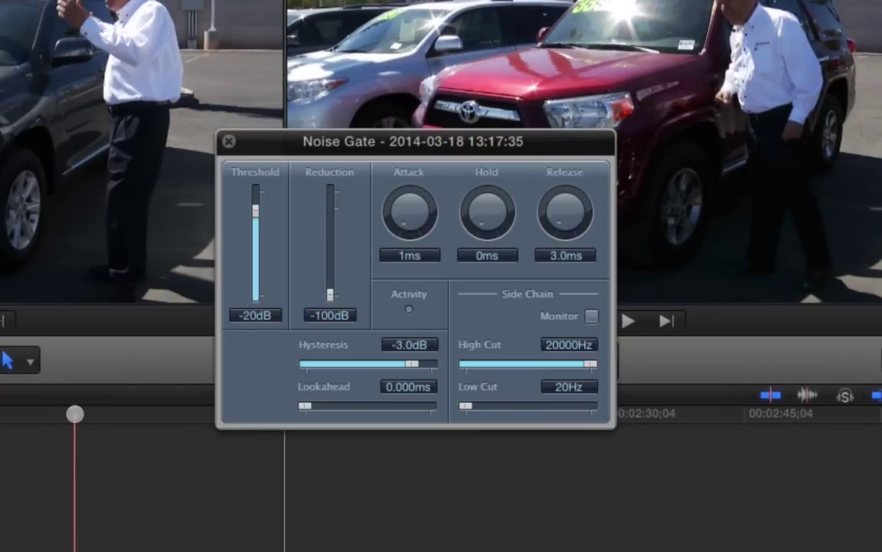
# Set the Noise Gate threshold to -33dB and reduction to -66dB during playback
pyautogui.press('space')
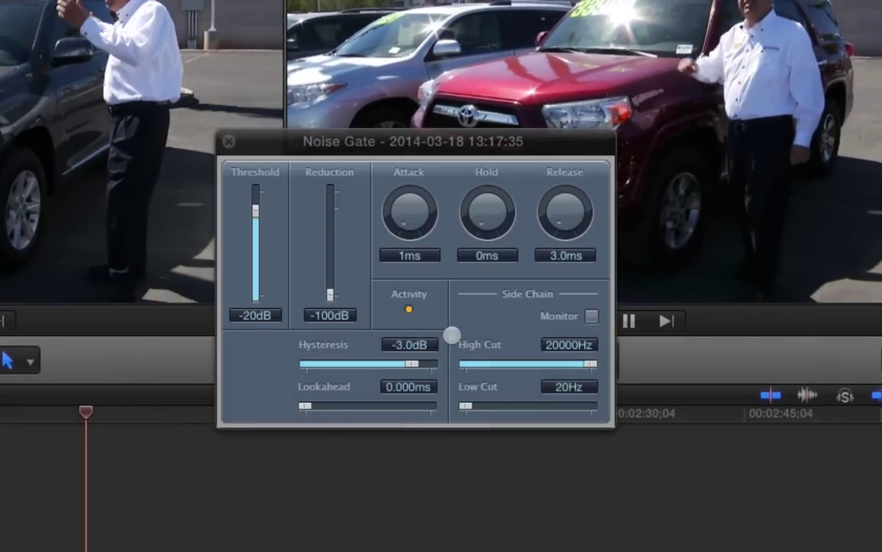
pyautogui.press('space')
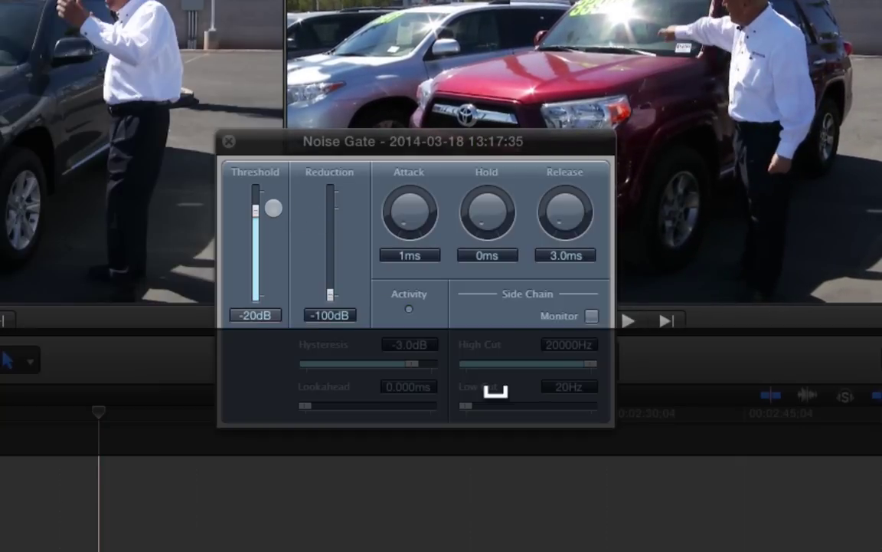
pyautogui.press('space')
pyautogui.moveTo(254, 208); pyautogui.dragTo(255, 223)
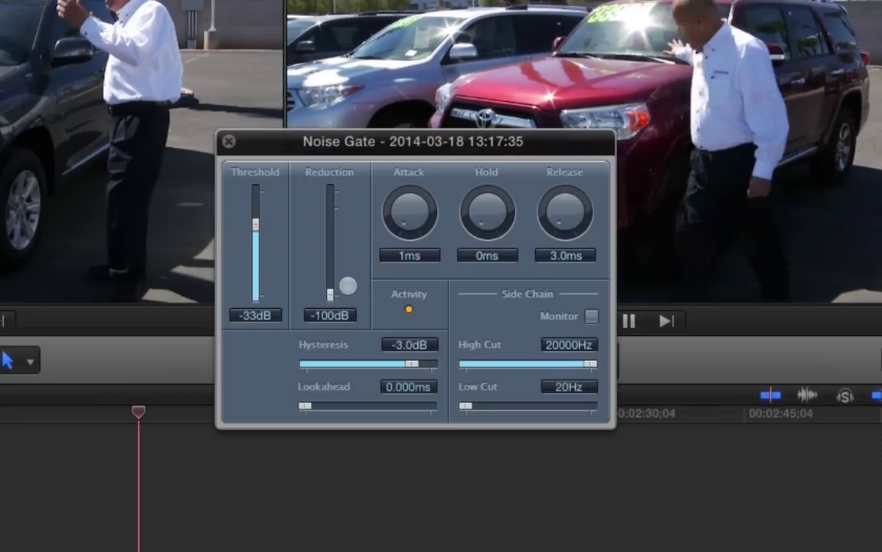
pyautogui.moveTo(328, 293); pyautogui.dragTo(329, 264)
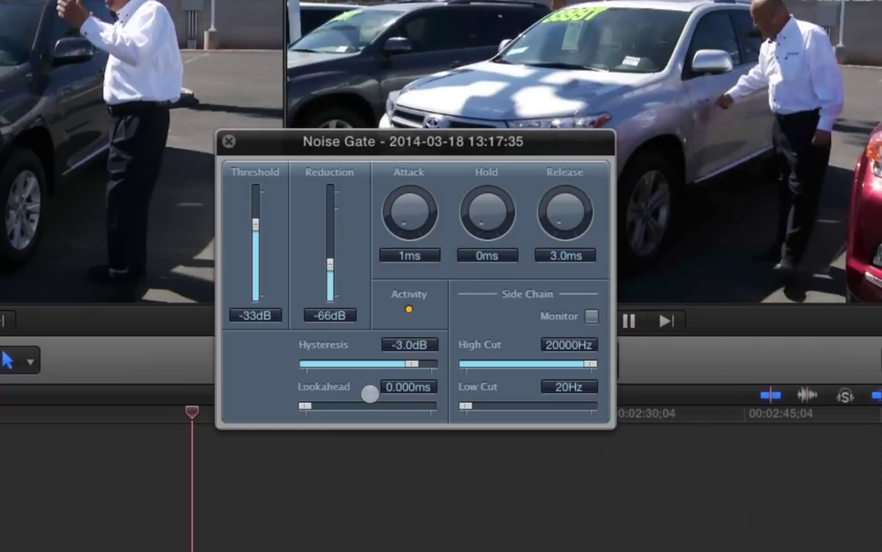
# Set lookahead to 10.200ms, low cut to 110Hz, and high cut to 1300Hz, then play
pyautogui.moveTo(308, 405); pyautogui.dragTo(366, 402)
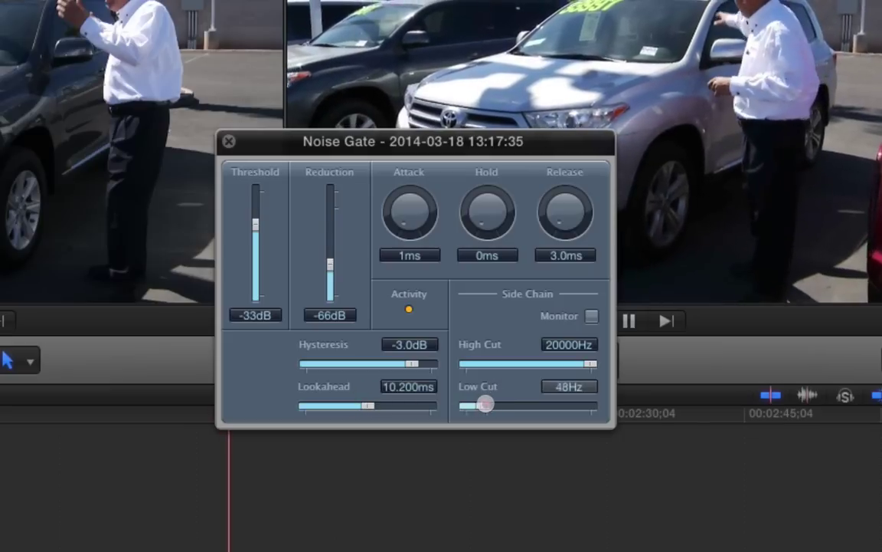
pyautogui.moveTo(486, 405); pyautogui.dragTo(499, 405)
pyautogui.moveTo(589, 363); pyautogui.dragTo(517, 365)
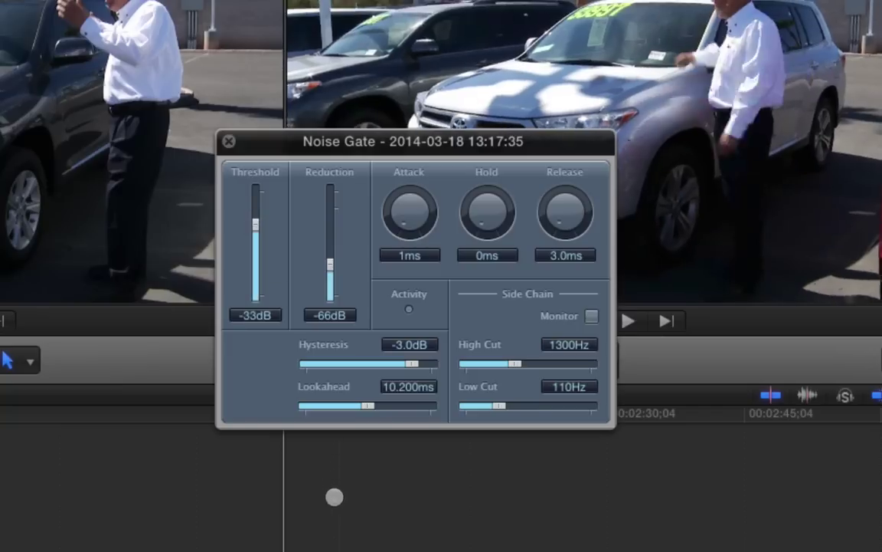
pyautogui.press('space')
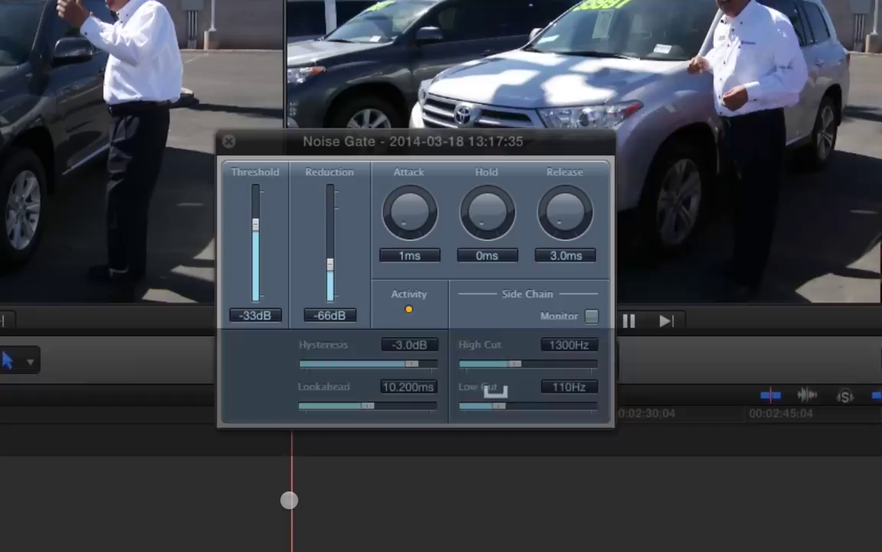
# Drop the gate threshold to -57dB and audition the clip
pyautogui.press('space')
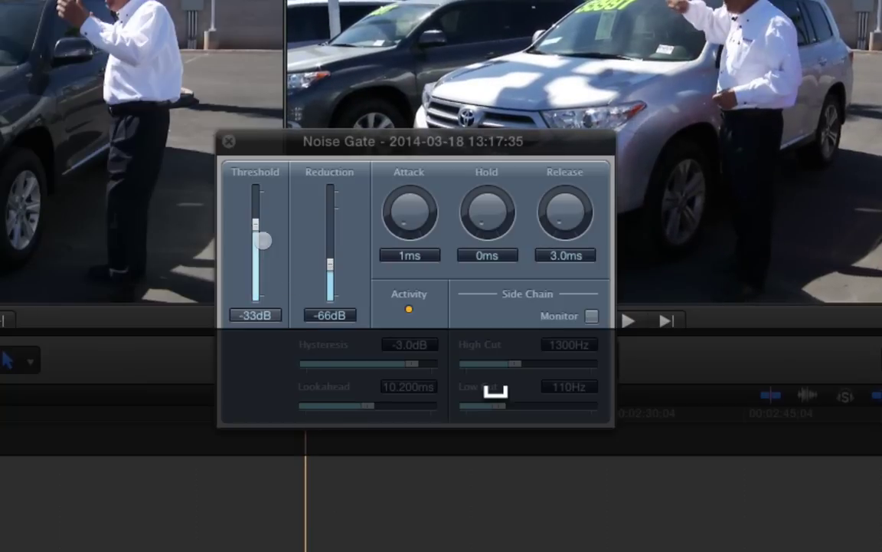
pyautogui.moveTo(254, 226); pyautogui.dragTo(256, 239)
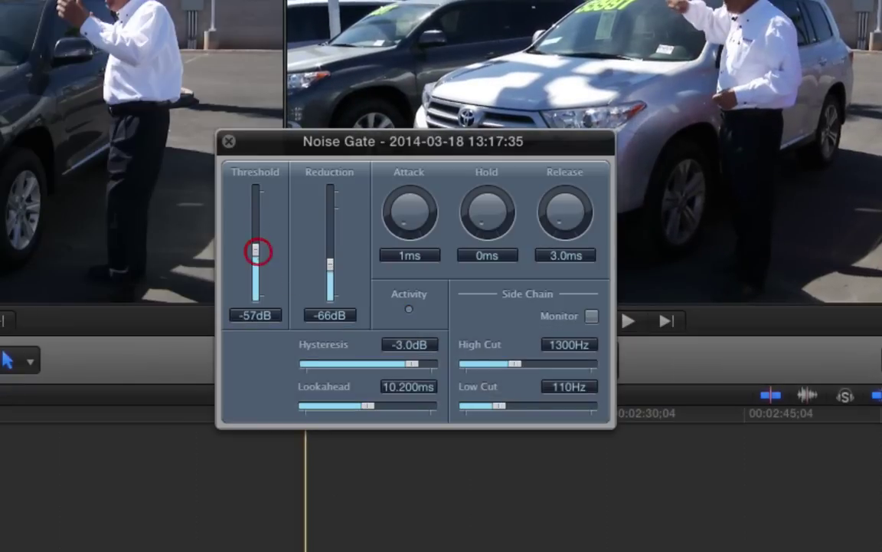
pyautogui.press('space')
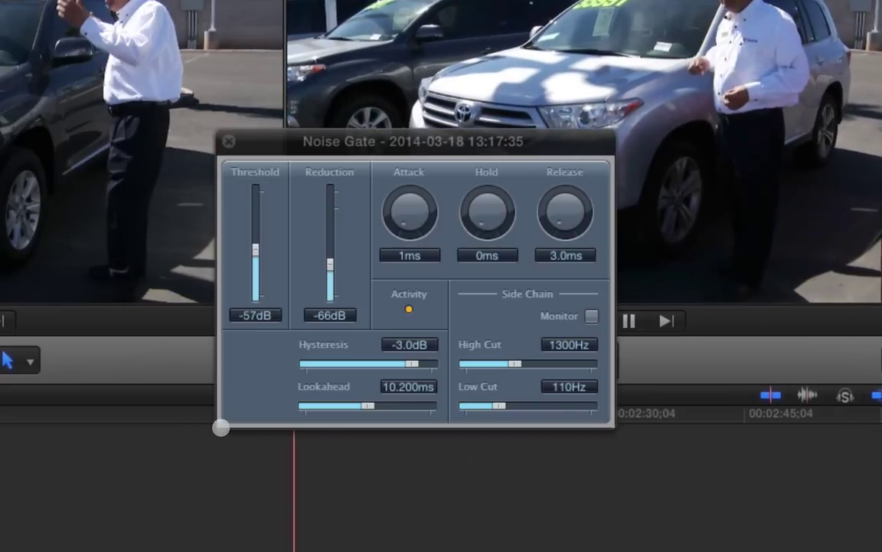
pyautogui.press('space')
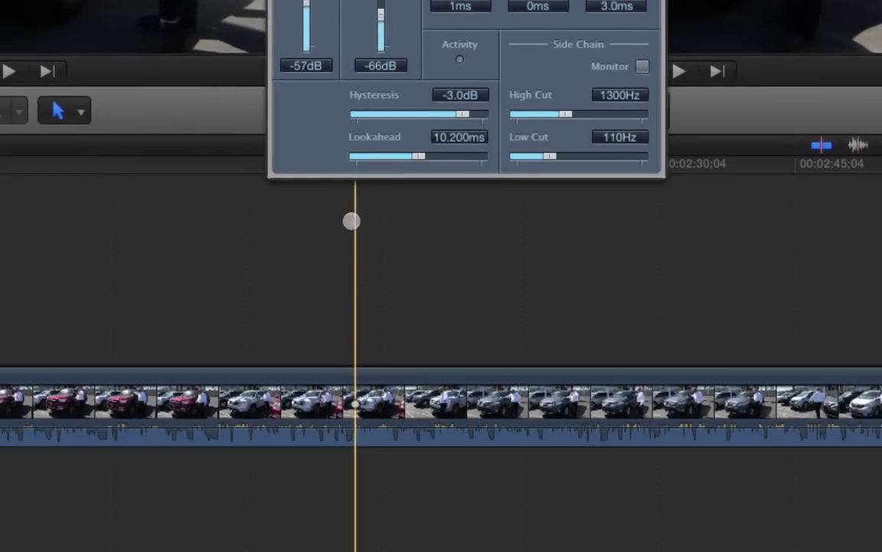
# Zoom the timeline around the playhead, replay, and raise the threshold to -27dB
pyautogui.press('z')
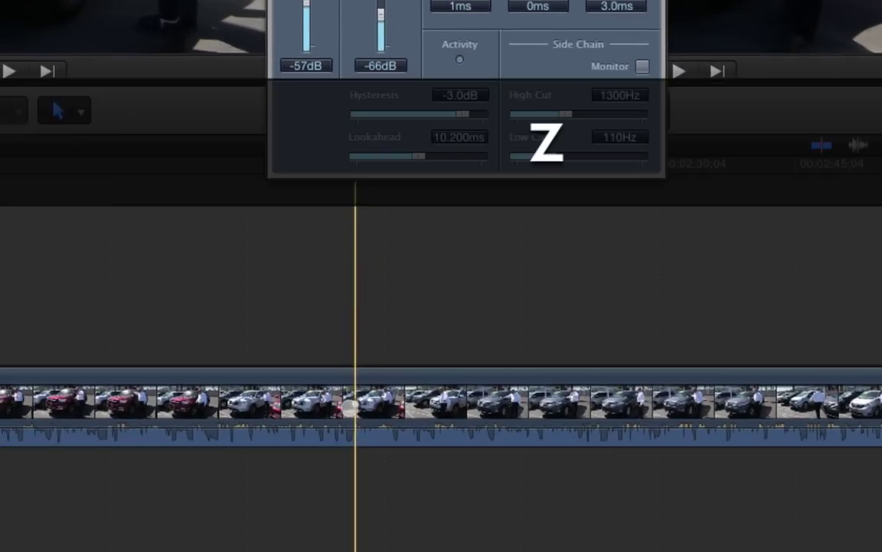
pyautogui.click(368, 410)
pyautogui.press('a')
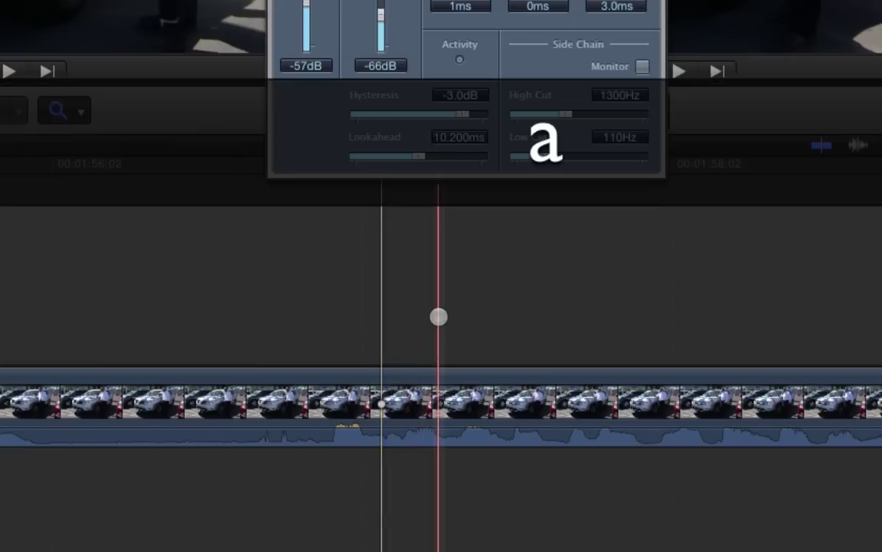
pyautogui.press('space')
pyautogui.press('space')
pyautogui.click(51, 164)
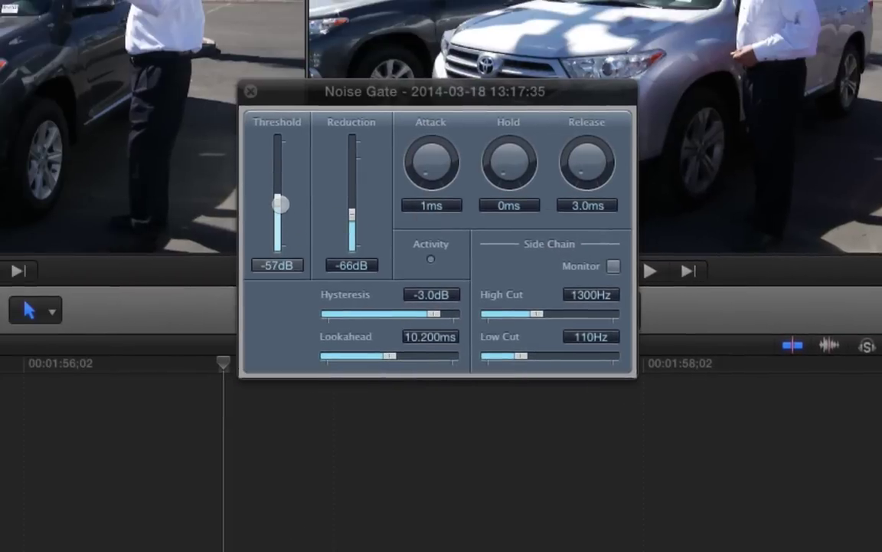
pyautogui.moveTo(280, 203); pyautogui.dragTo(277, 194)
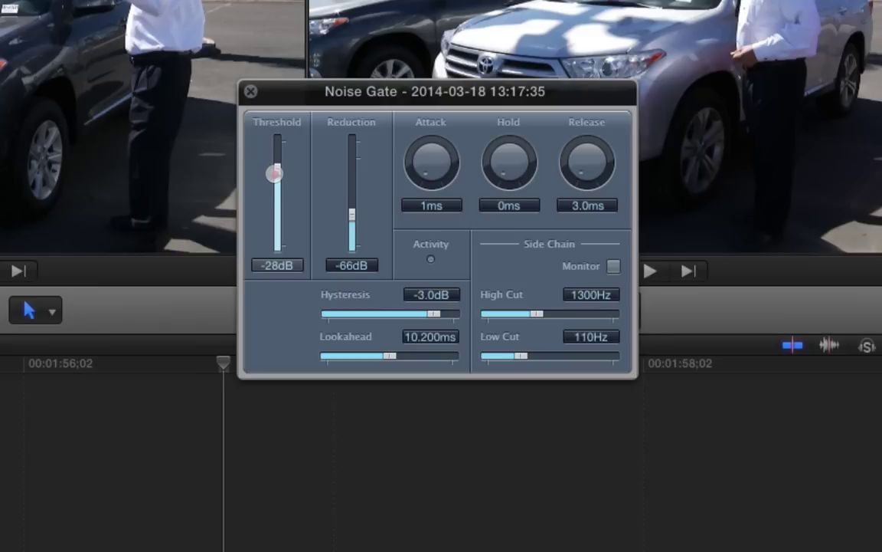
pyautogui.moveTo(274, 177); pyautogui.dragTo(275, 172)
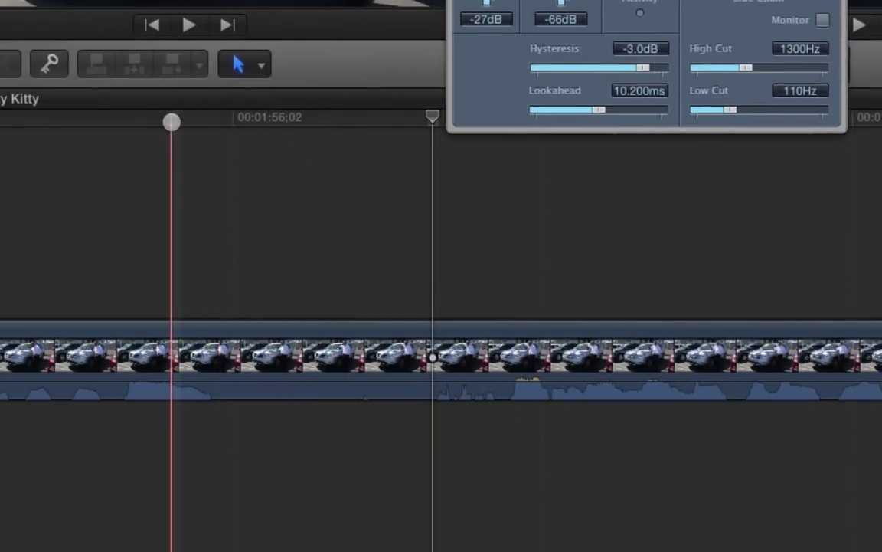
# Reposition the playhead, audition the clip, and lower the gate's Hysteresis to -12.5dB
pyautogui.press('space')
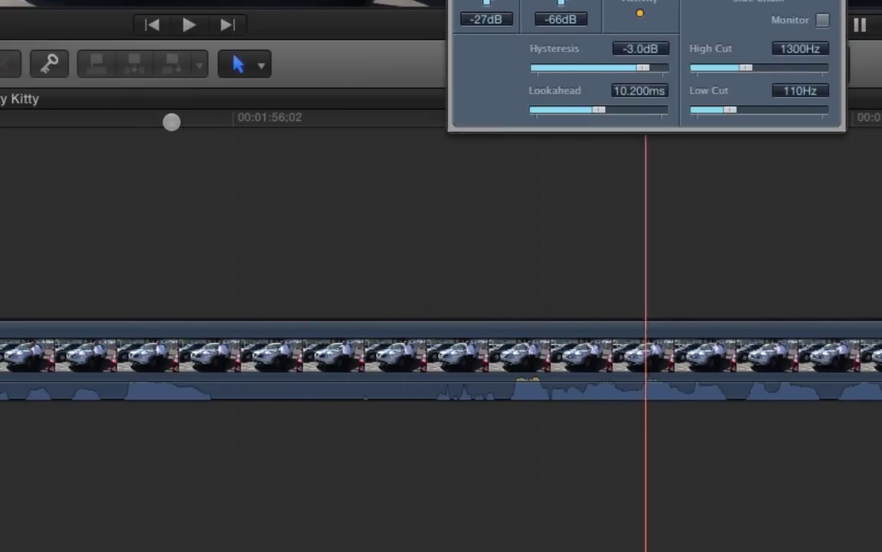
pyautogui.press('space')
pyautogui.click(230, 117)
pyautogui.moveTo(230, 117); pyautogui.dragTo(403, 130)
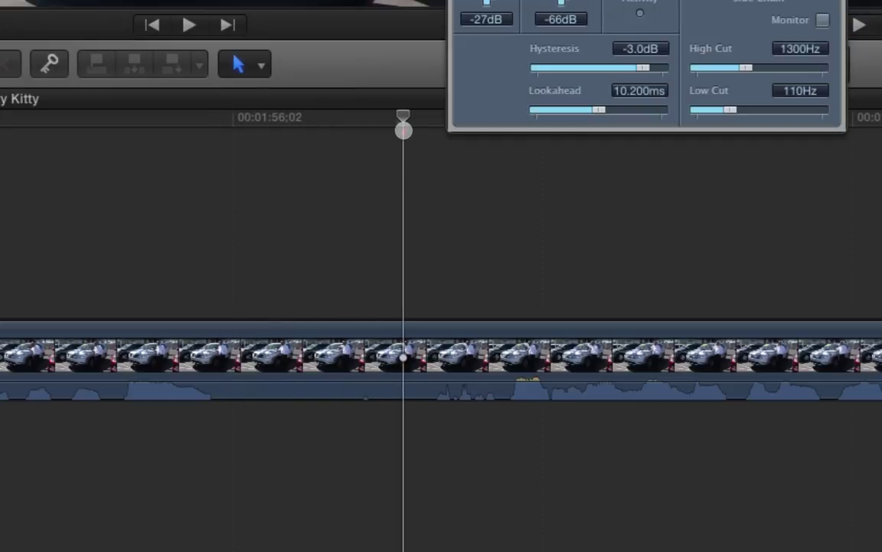
pyautogui.press('space')
pyautogui.press('space')
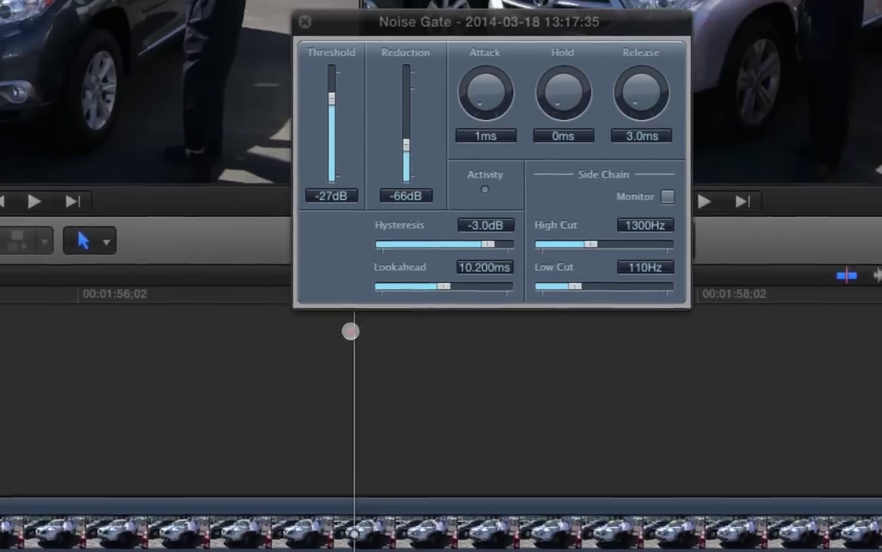
pyautogui.press('space')
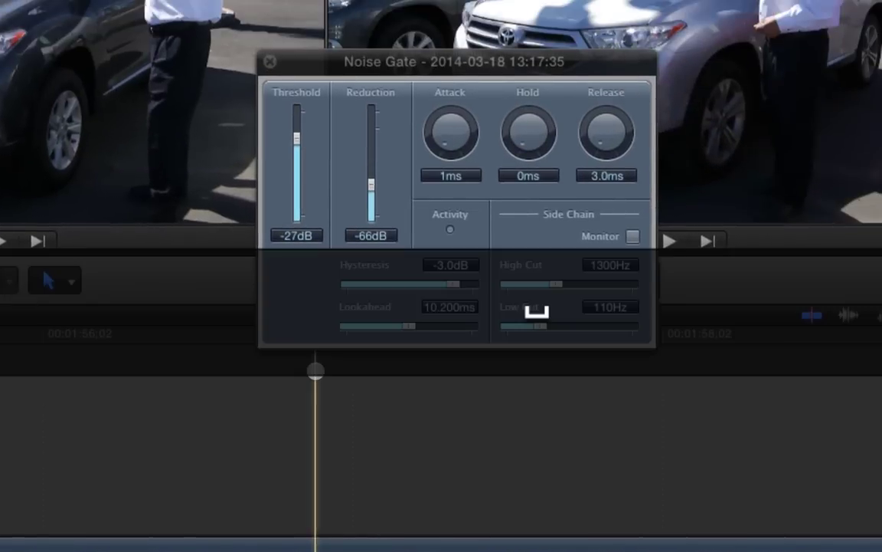
pyautogui.press('space')
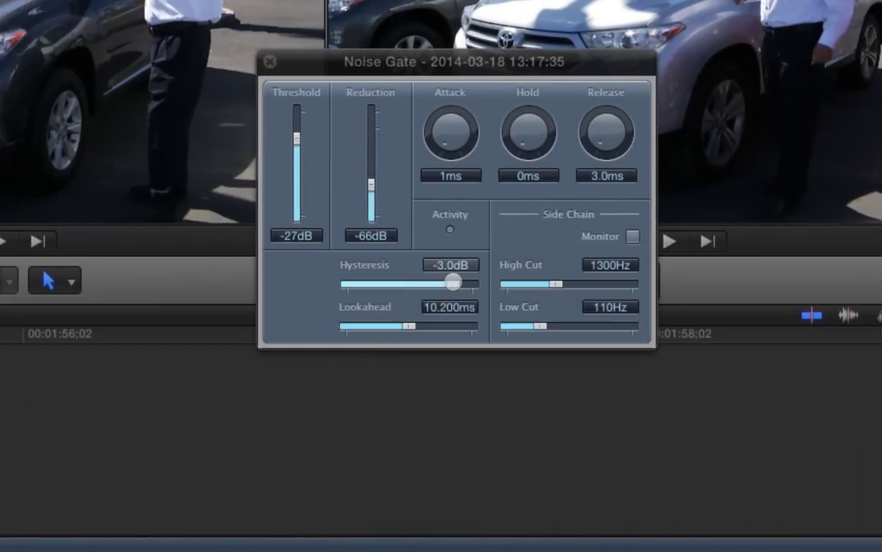
pyautogui.moveTo(453, 282); pyautogui.dragTo(437, 284)
pyautogui.press('space')
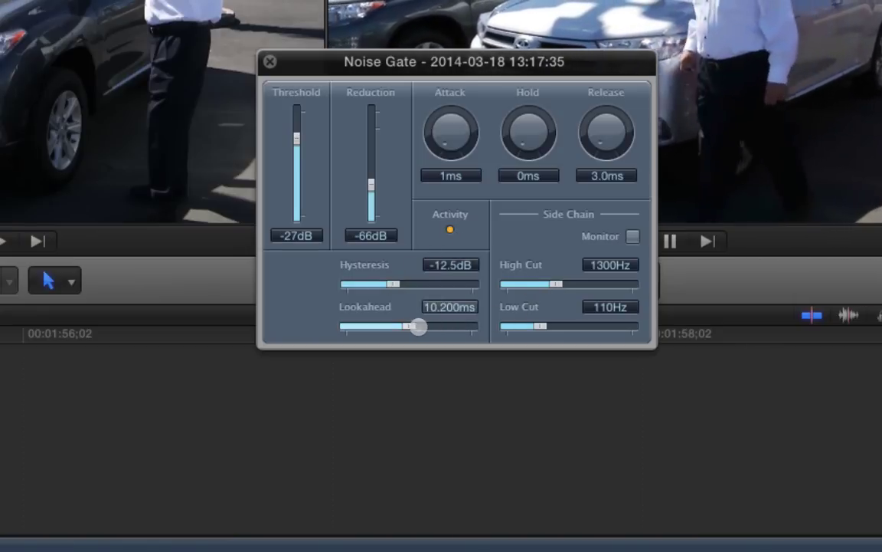
# Set Lookahead to 11.400ms and Reduction to -26dB, then replay the clip
pyautogui.moveTo(418, 326); pyautogui.dragTo(329, 326)
pyautogui.moveTo(348, 325); pyautogui.dragTo(412, 326)
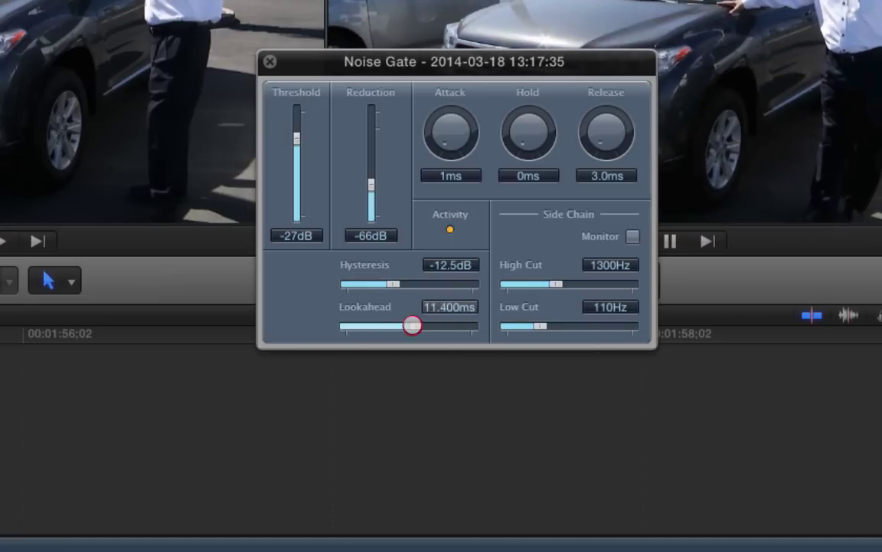
pyautogui.moveTo(370, 190); pyautogui.dragTo(369, 185)
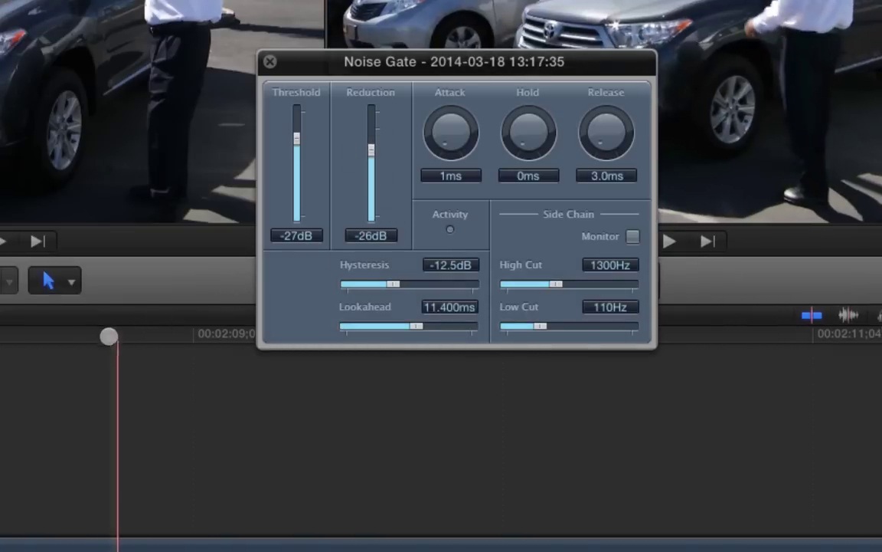
pyautogui.click(88, 339)
pyautogui.press('space')
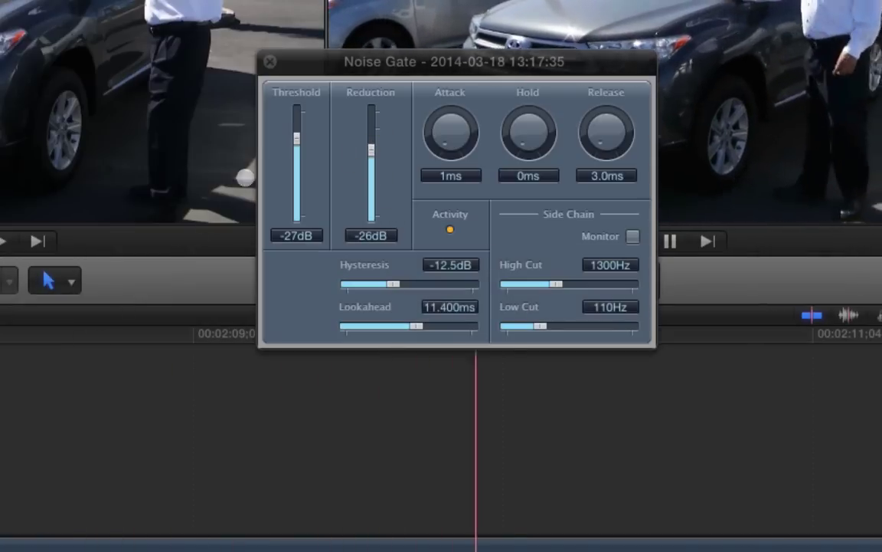
pyautogui.press('space')
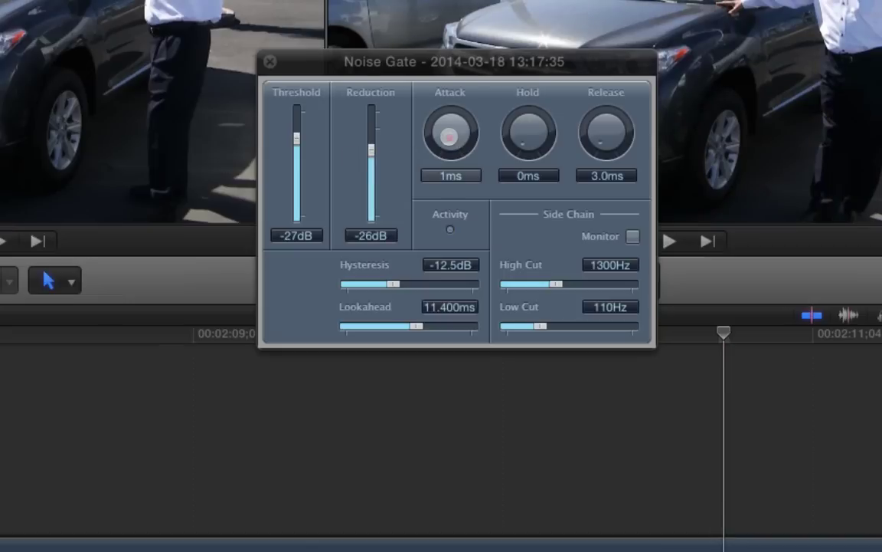
# Raise the gate's Attack to 100ms and Release to 397.4ms, listening during playback
pyautogui.moveTo(449, 135); pyautogui.dragTo(451, 127)
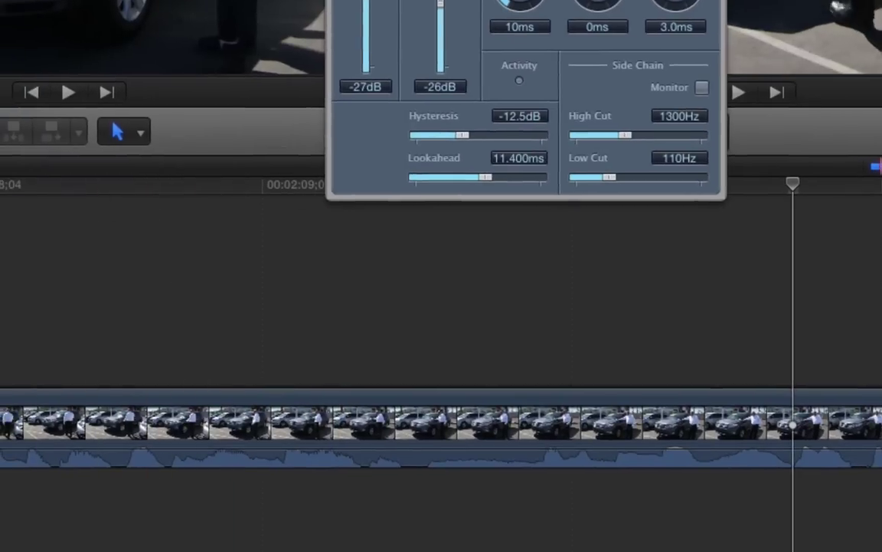
pyautogui.press('space')
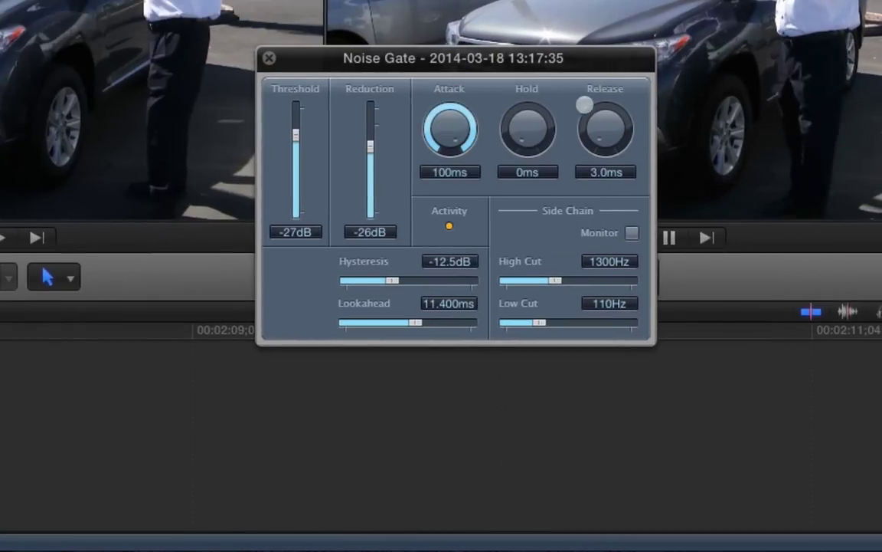
pyautogui.moveTo(605, 130); pyautogui.dragTo(594, 148)
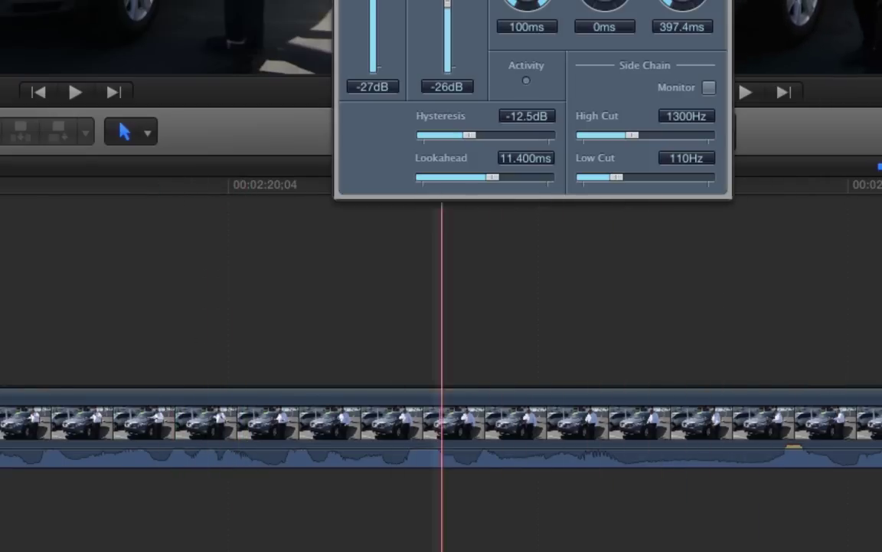
pyautogui.hscroll(5, 246, 306)
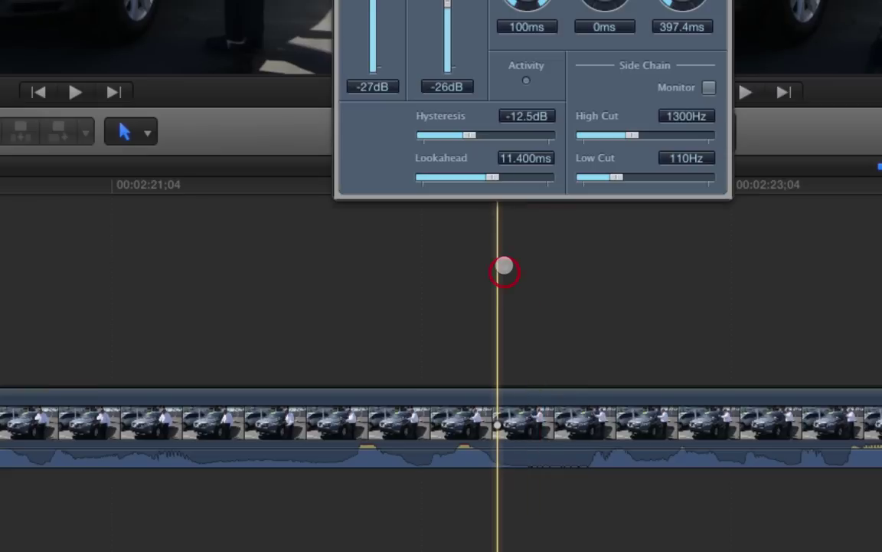
# Replay the test passage several times, returning the playhead to the listening point
pyautogui.press('space')
pyautogui.press('space')
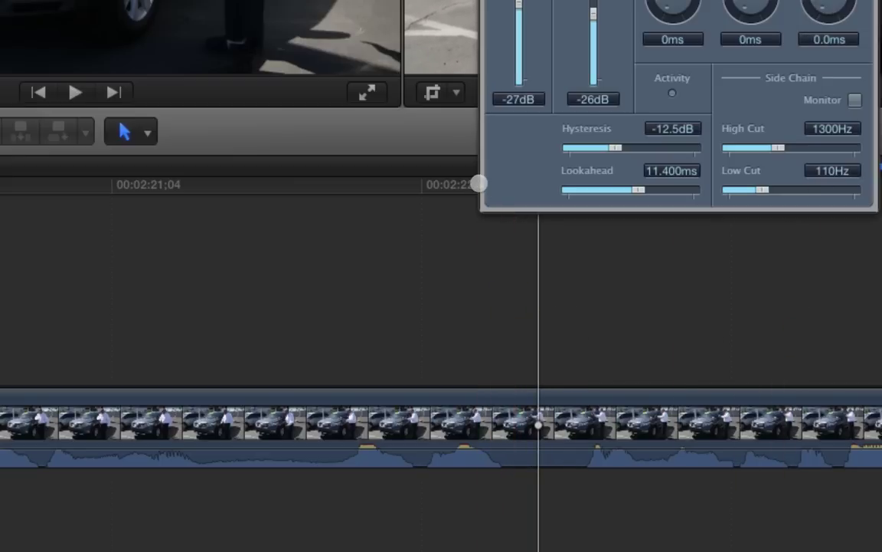
pyautogui.press('space')
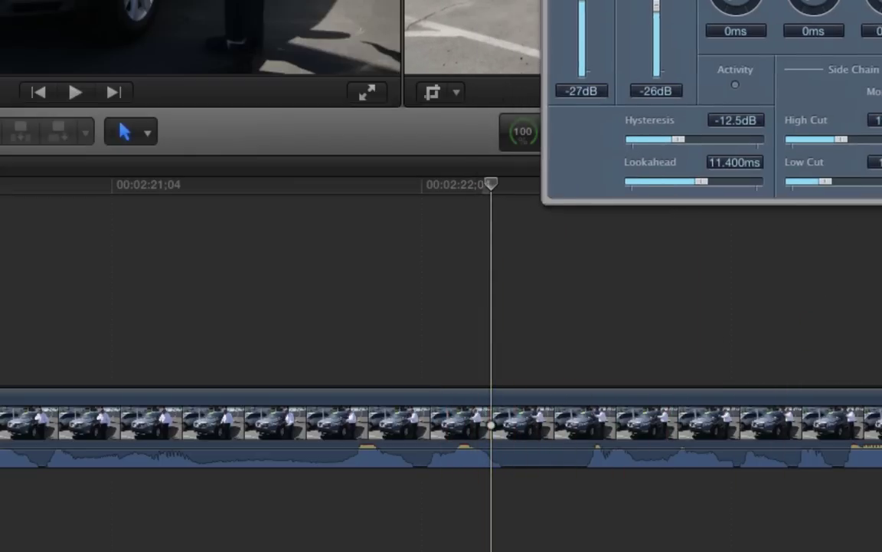
pyautogui.moveTo(496, 187); pyautogui.dragTo(514, 187)
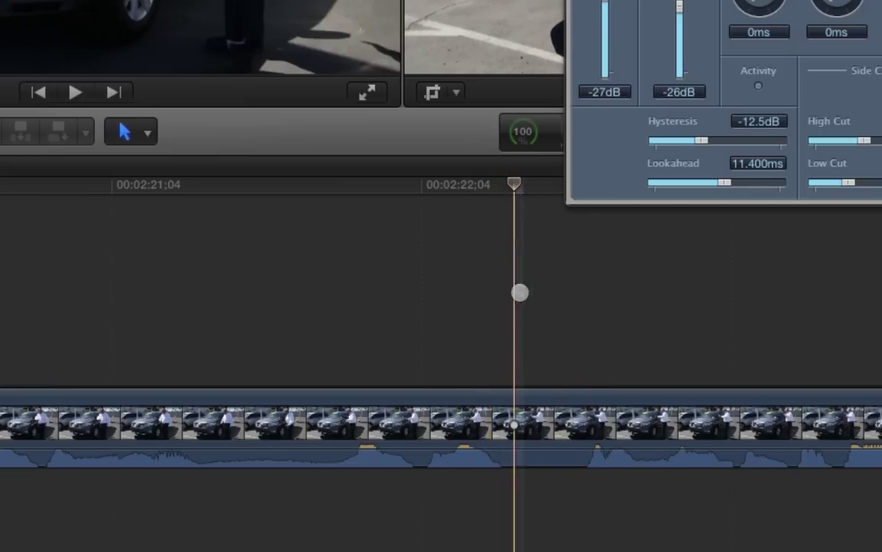
pyautogui.press('space')
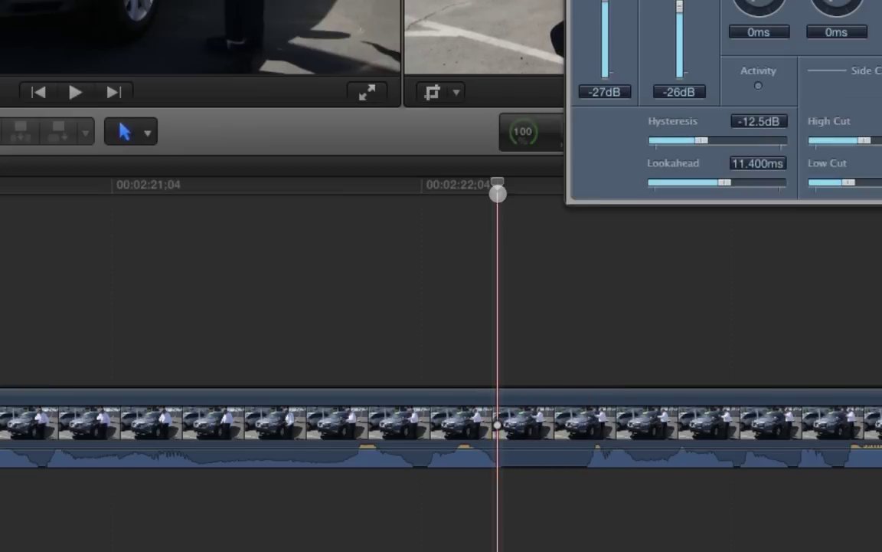
pyautogui.click(374, 185)
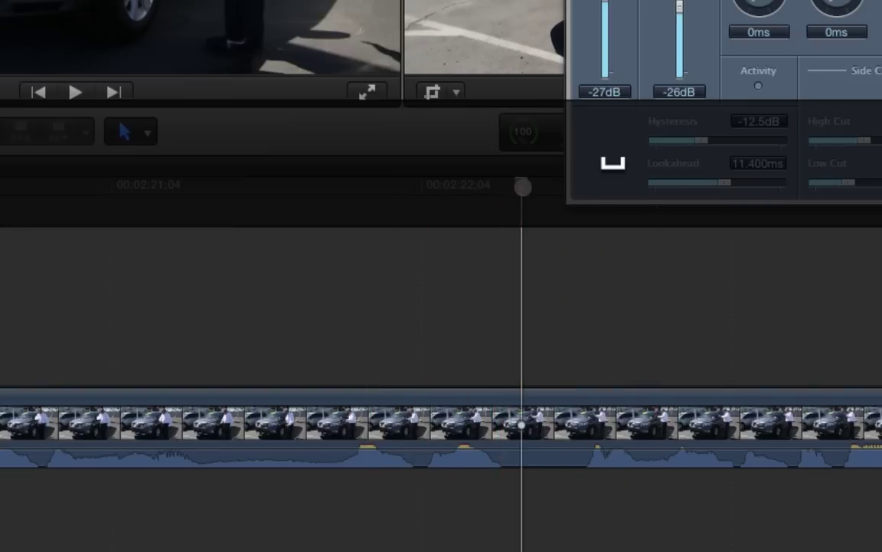
pyautogui.click(516, 193)
pyautogui.moveTo(502, 199); pyautogui.dragTo(282, 201)
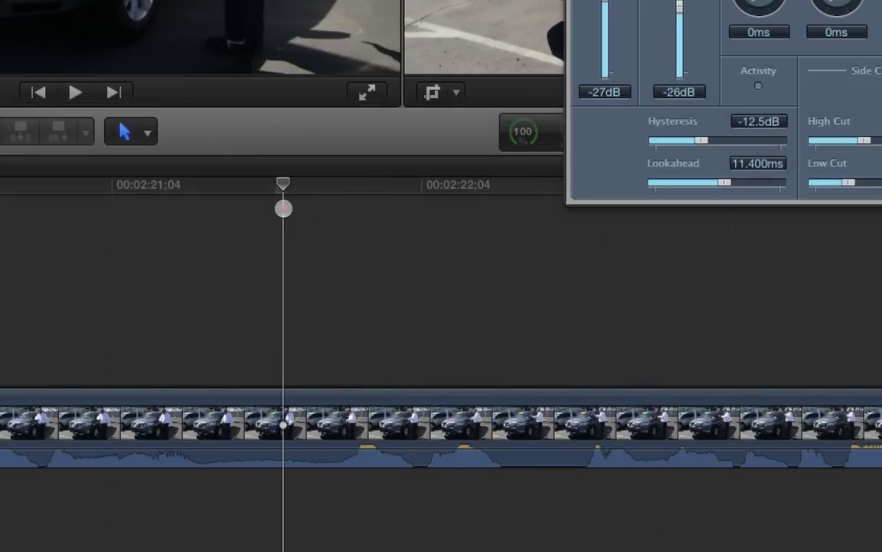
pyautogui.press('space')
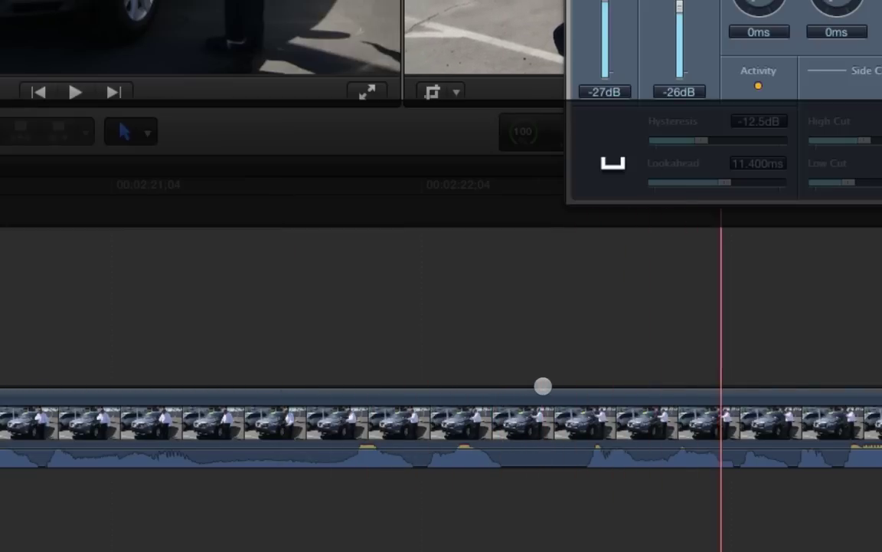
pyautogui.click(197, 183)
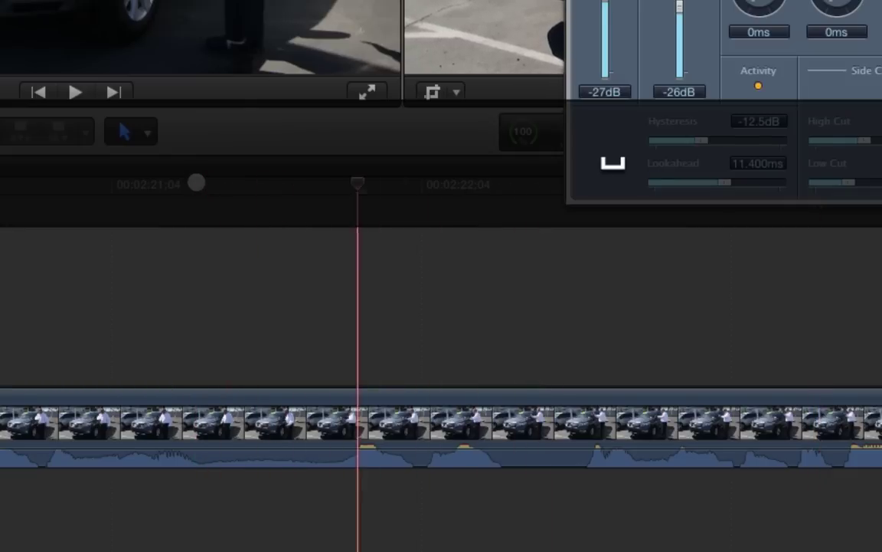
pyautogui.press('space')
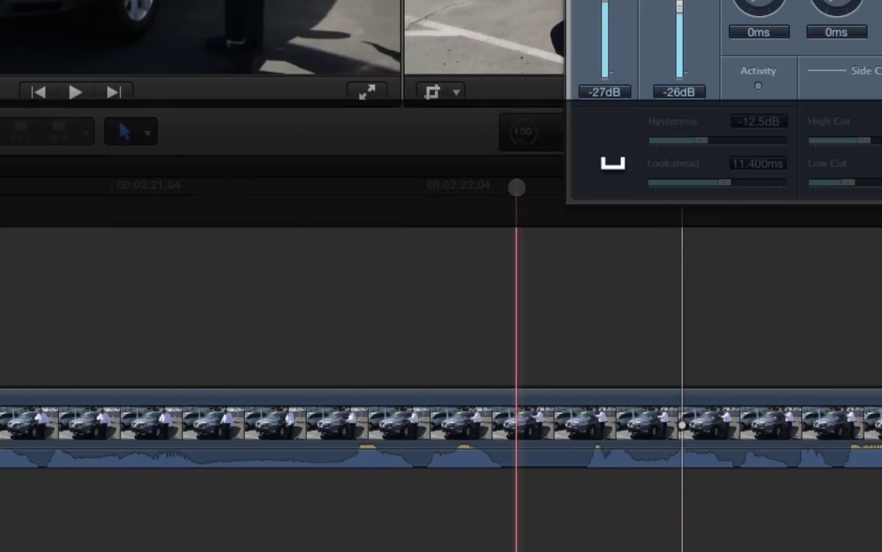
pyautogui.click(513, 188)
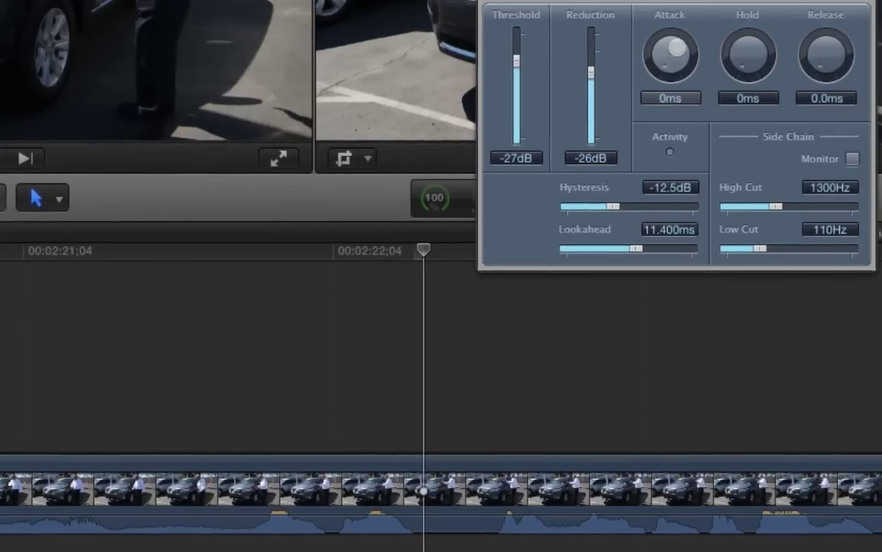
# Set the gate's Attack to 42ms with Release at 0.0ms and replay the passage
pyautogui.moveTo(672, 92); pyautogui.dragTo(672, 84)
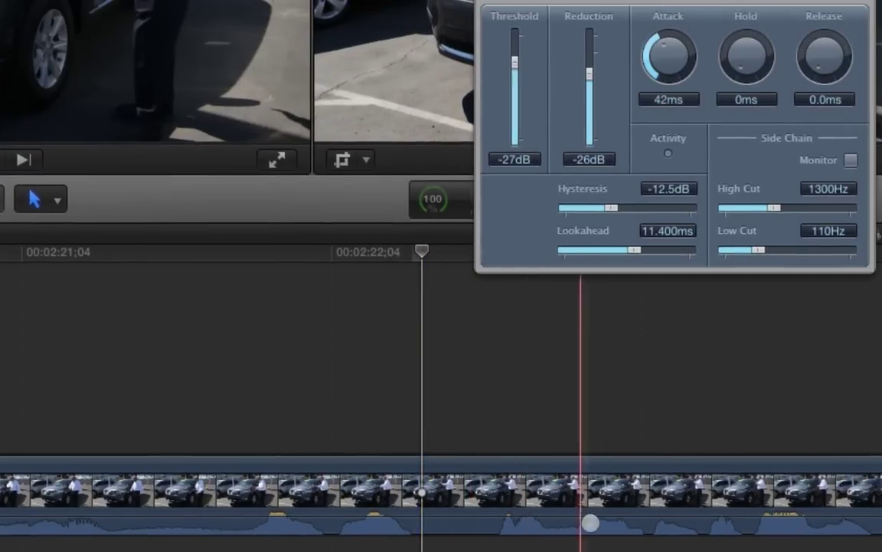
pyautogui.click(173, 252)
pyautogui.press('space')
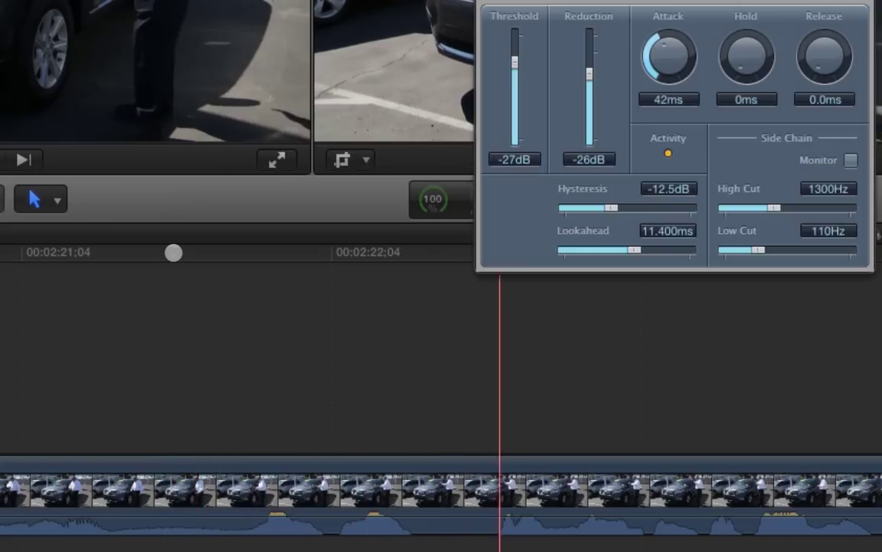
pyautogui.press('space')
pyautogui.click(456, 253)
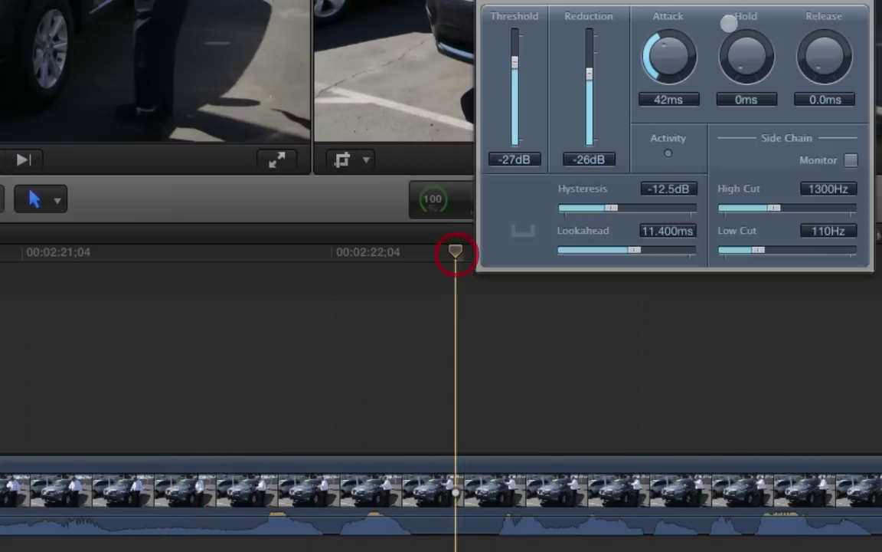
# Shorten the Noise Gate attack to 9 ms and audition the test passage
pyautogui.moveTo(673, 55); pyautogui.dragTo(670, 98)
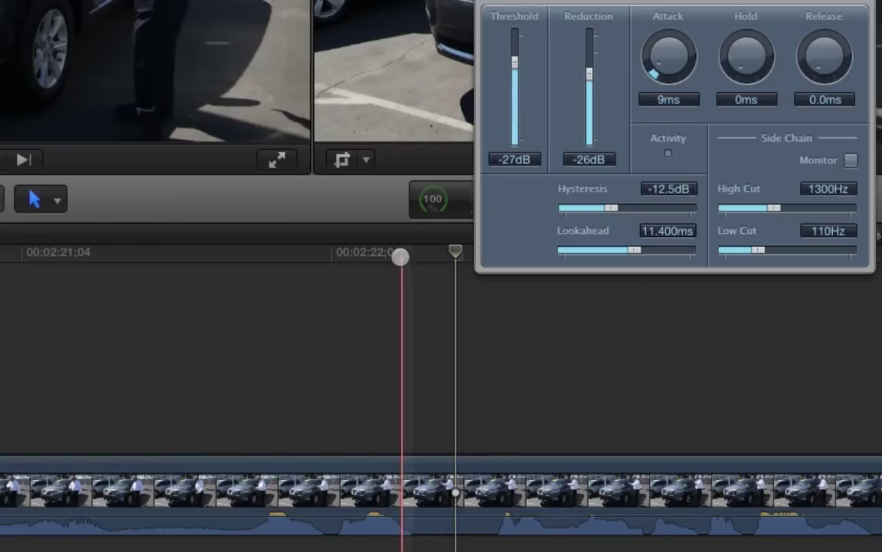
pyautogui.click(194, 271)
pyautogui.press('space')
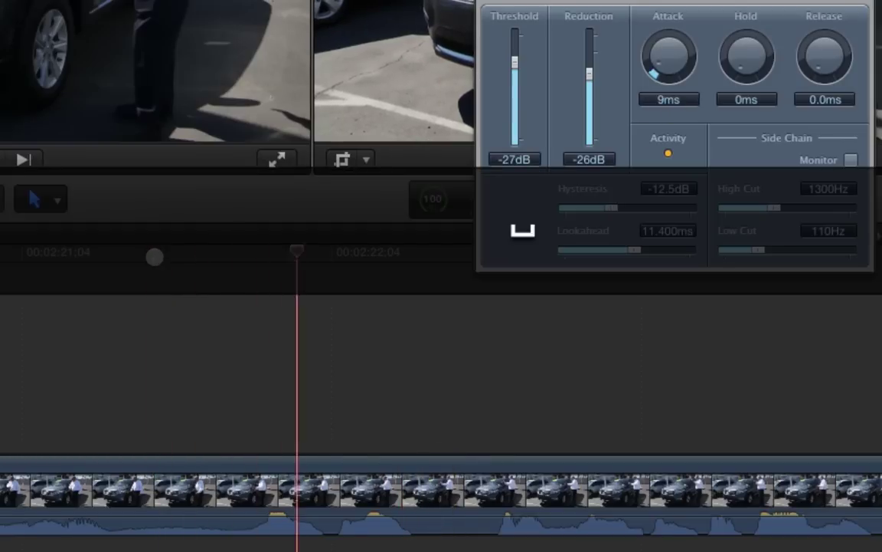
pyautogui.press('space')
pyautogui.moveTo(154, 257); pyautogui.dragTo(461, 253)
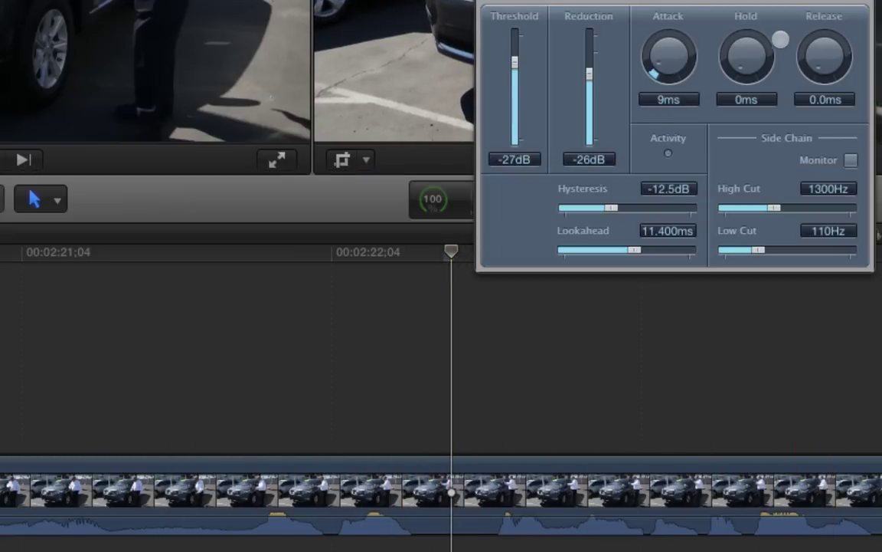
# Set the gate release to 44.0ms and return the playhead to about 00:02:21
pyautogui.moveTo(830, 59); pyautogui.dragTo(827, 59)
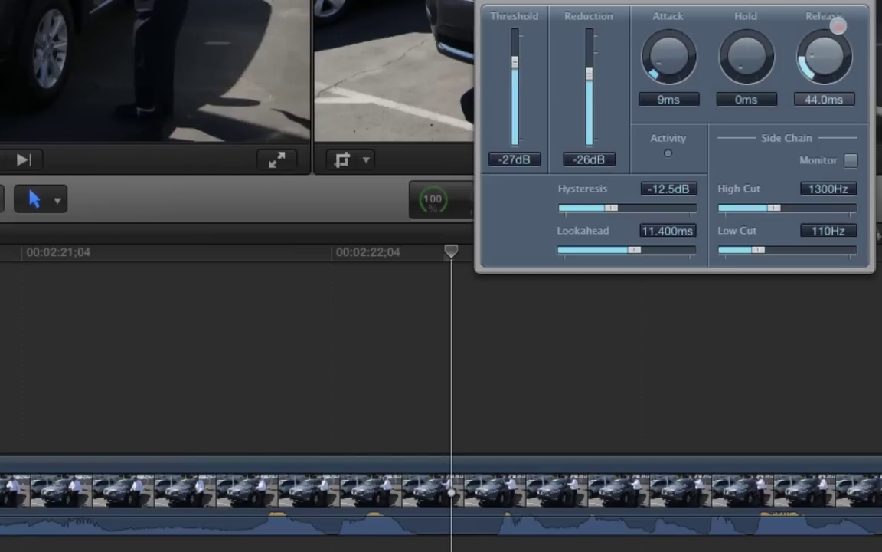
pyautogui.moveTo(839, 27); pyautogui.dragTo(837, 29)
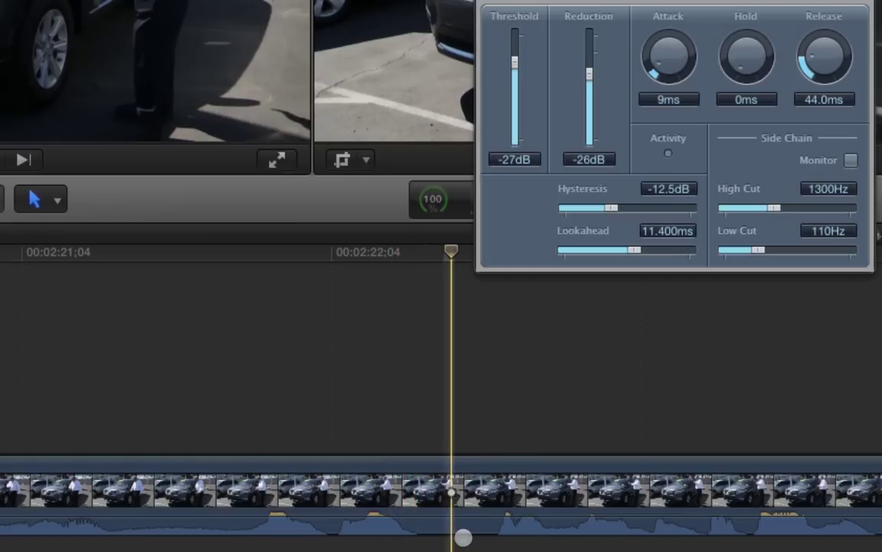
pyautogui.moveTo(446, 255); pyautogui.dragTo(94, 257)
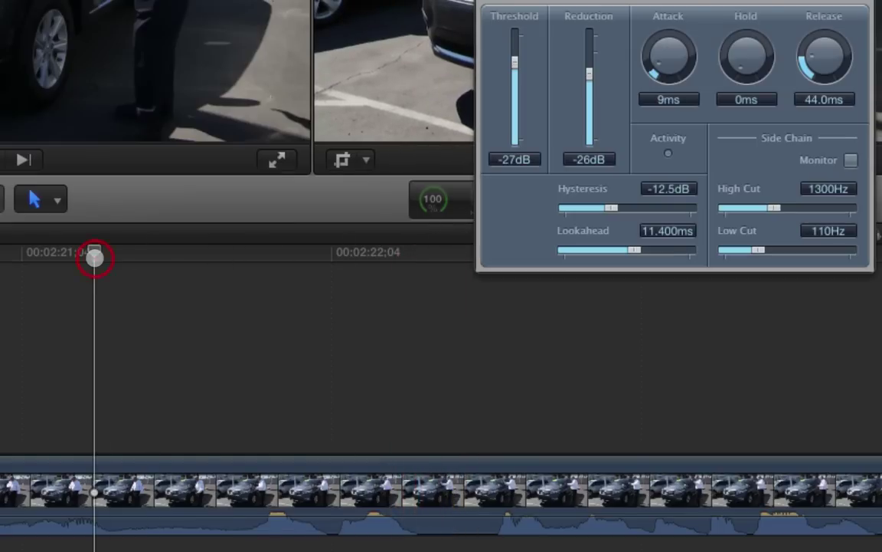
# Audition the passage, lengthen the gate release to 3999.4ms, and replay it
pyautogui.press('space')
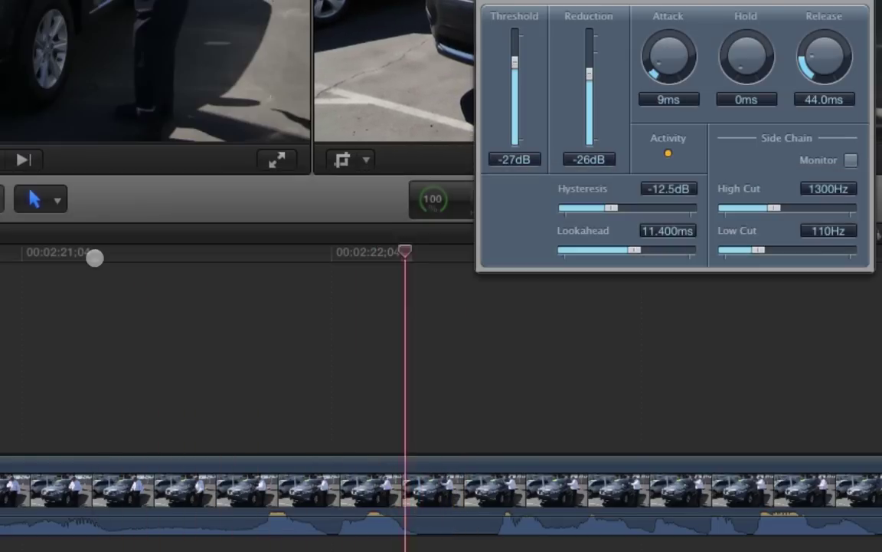
pyautogui.press('space')
pyautogui.moveTo(825, 57); pyautogui.dragTo(825, 15)
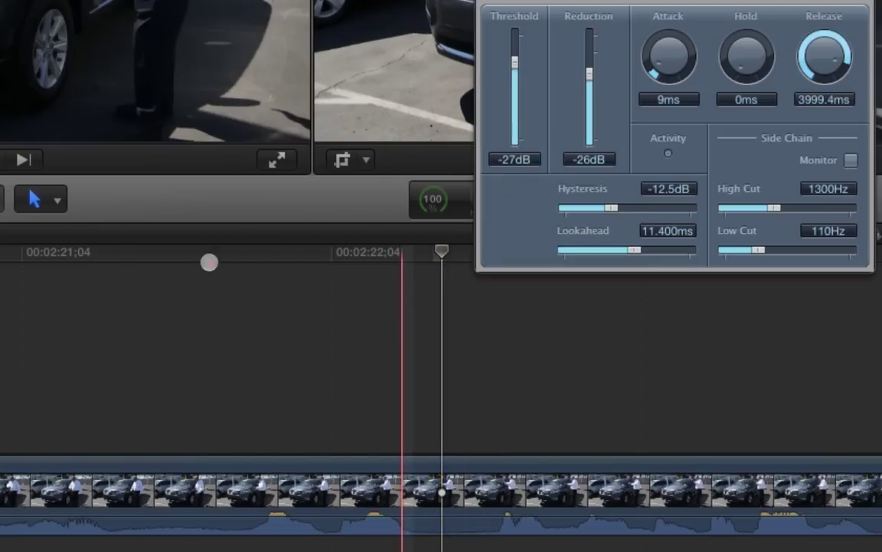
pyautogui.click(110, 256)
pyautogui.press('space')
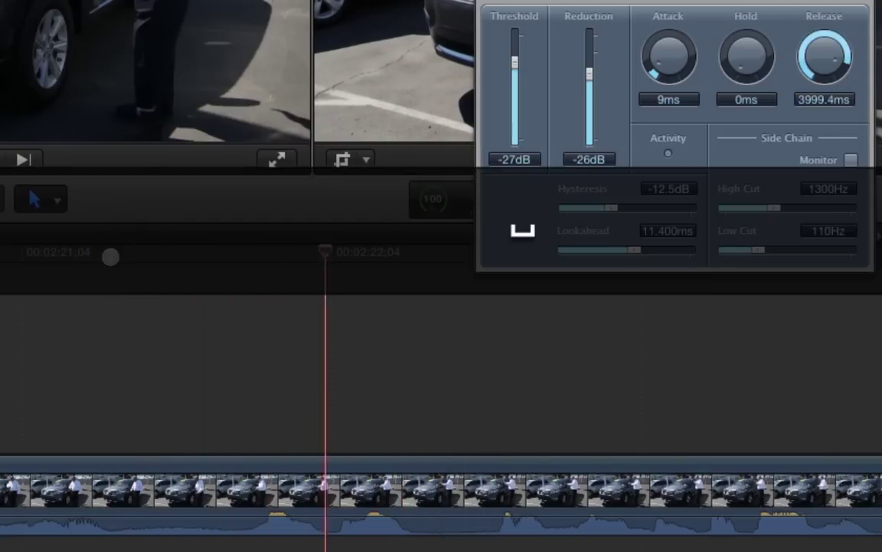
pyautogui.press('space')
# Shorten the gate release to 171.4ms and replay the passage from the start
pyautogui.click(411, 256)
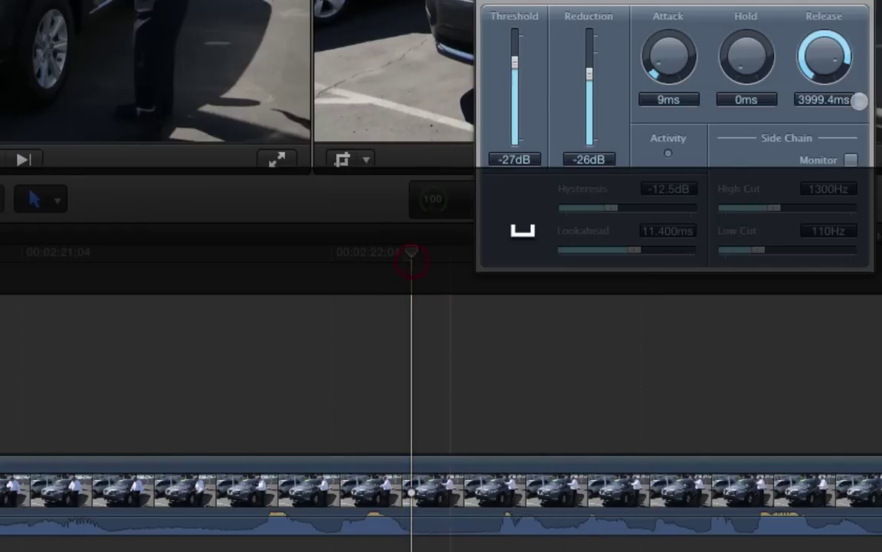
pyautogui.moveTo(842, 65); pyautogui.dragTo(843, 115)
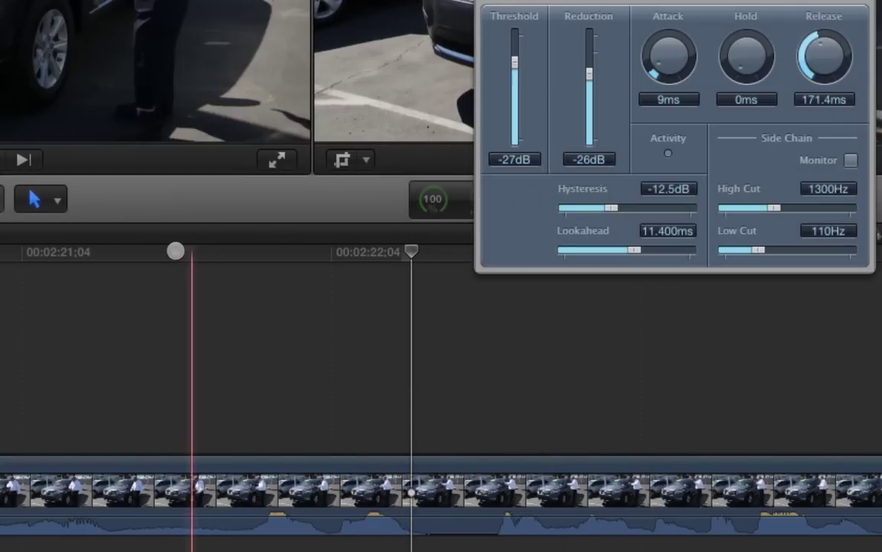
pyautogui.press('space')
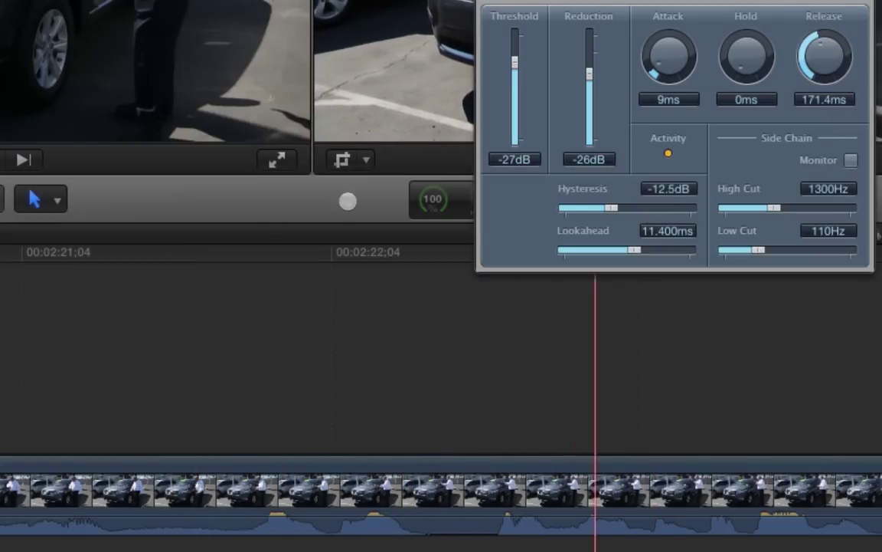
pyautogui.press('space')
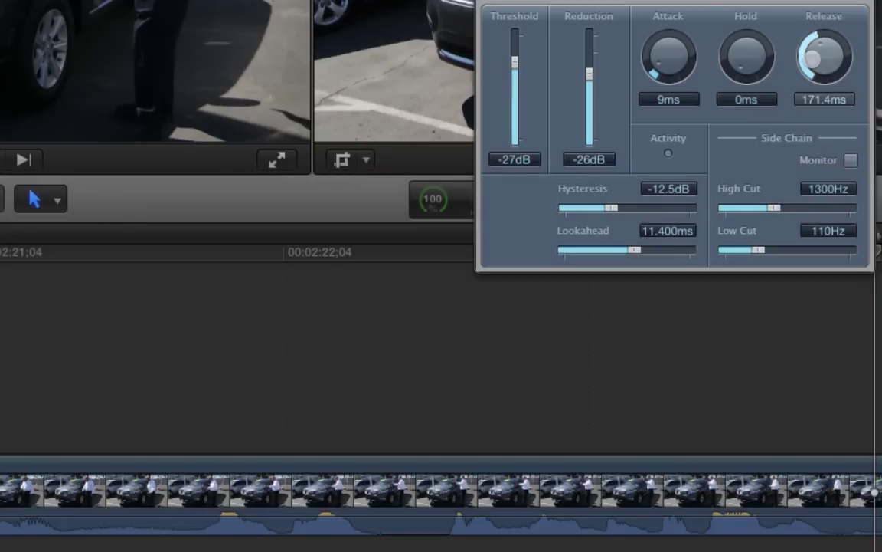
pyautogui.moveTo(414, 252); pyautogui.dragTo(25, 281)
pyautogui.press('space')
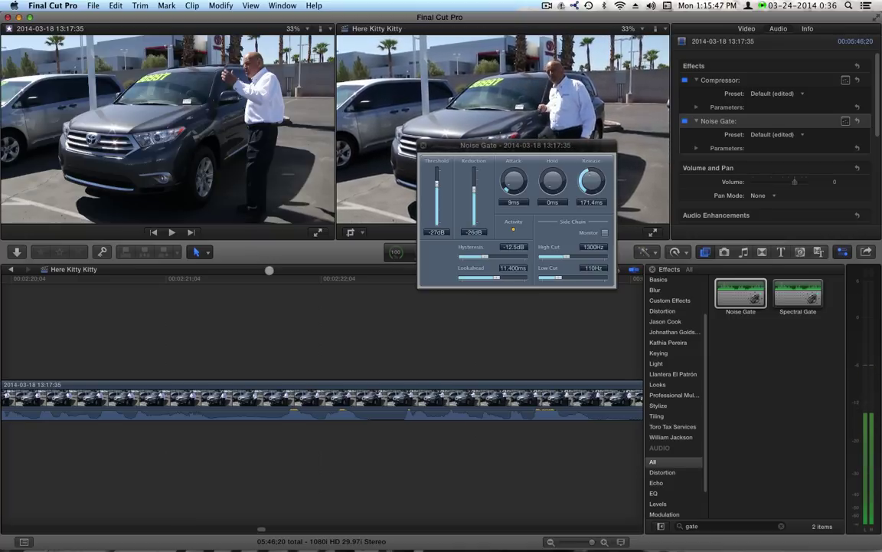
pyautogui.press('space')
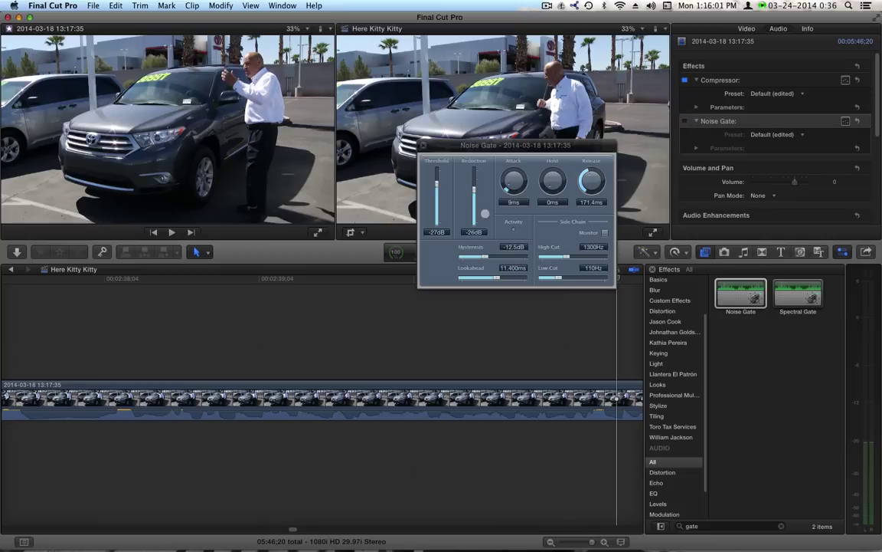
pyautogui.click(423, 147)
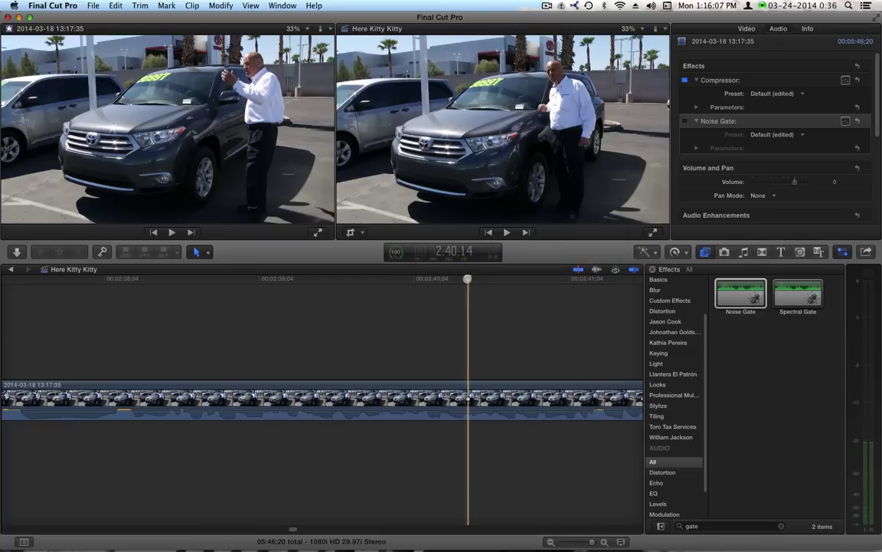
# Zoom out to the whole clip, park the playhead near 2:29, and drag Noise Gate above Compressor
pyautogui.moveTo(591, 541); pyautogui.dragTo(581, 541)
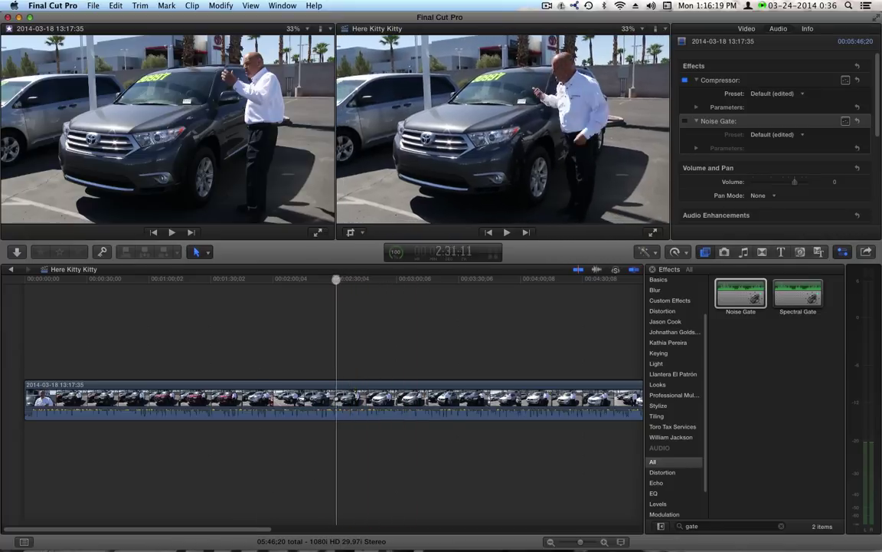
pyautogui.click(331, 460)
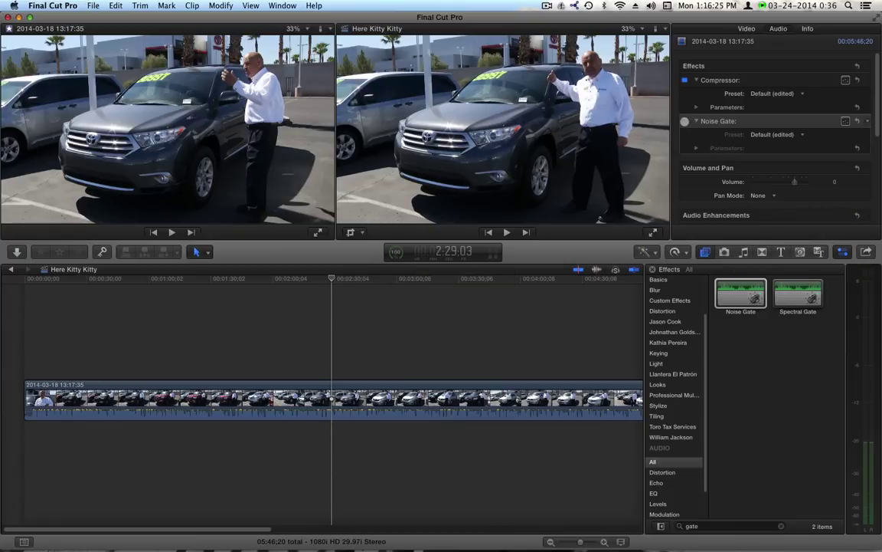
pyautogui.moveTo(727, 121); pyautogui.dragTo(720, 82)
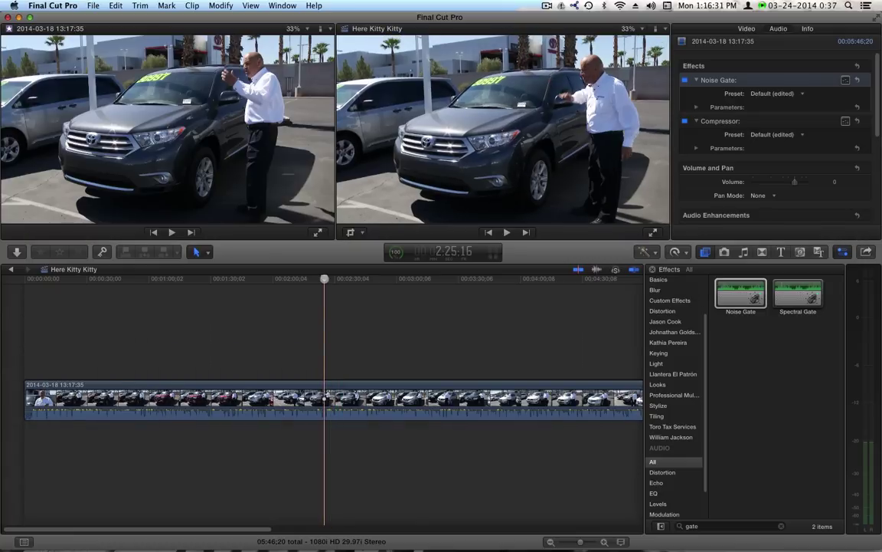
# Play the clip with the reordered effects, then skip ahead to the silver van shot
pyautogui.press('space')
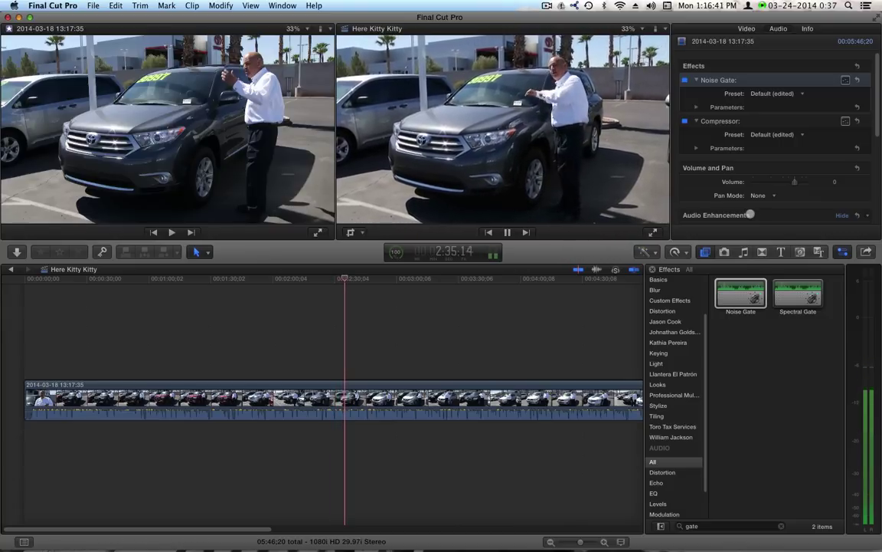
pyautogui.press('space')
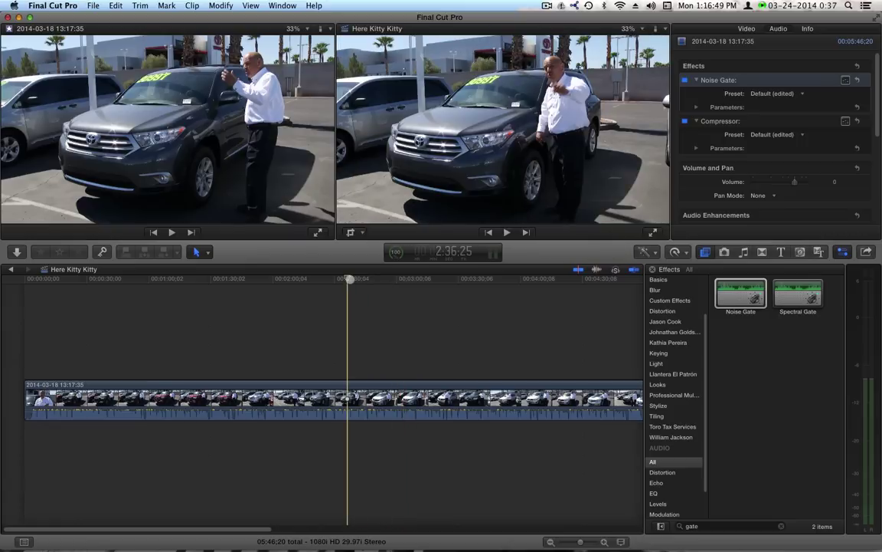
pyautogui.moveTo(349, 279); pyautogui.dragTo(374, 279)
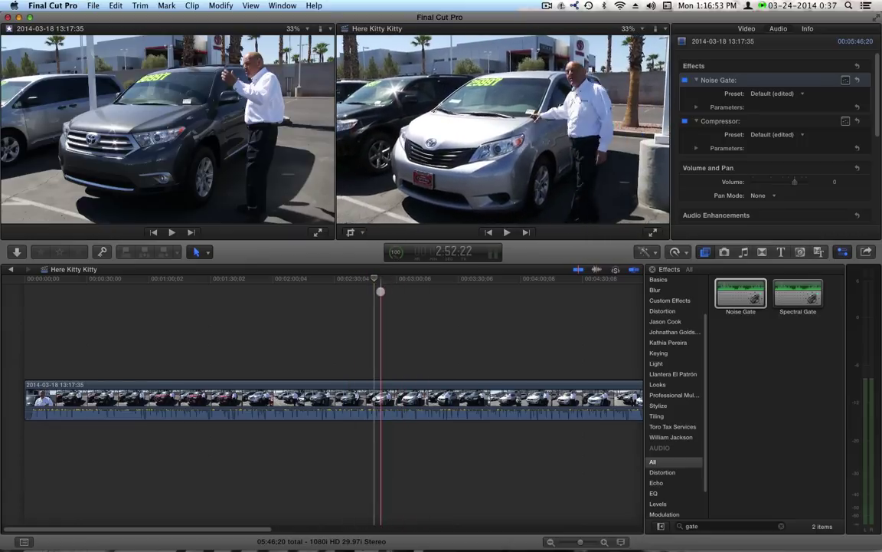
# Resume playback and switch the Noise Gate off to hear it bypassed
pyautogui.press('space')
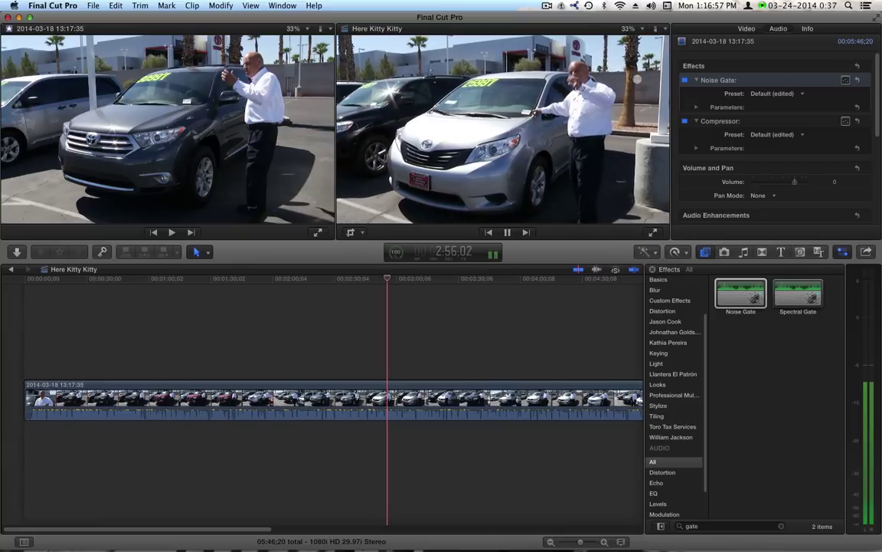
pyautogui.click(684, 80)
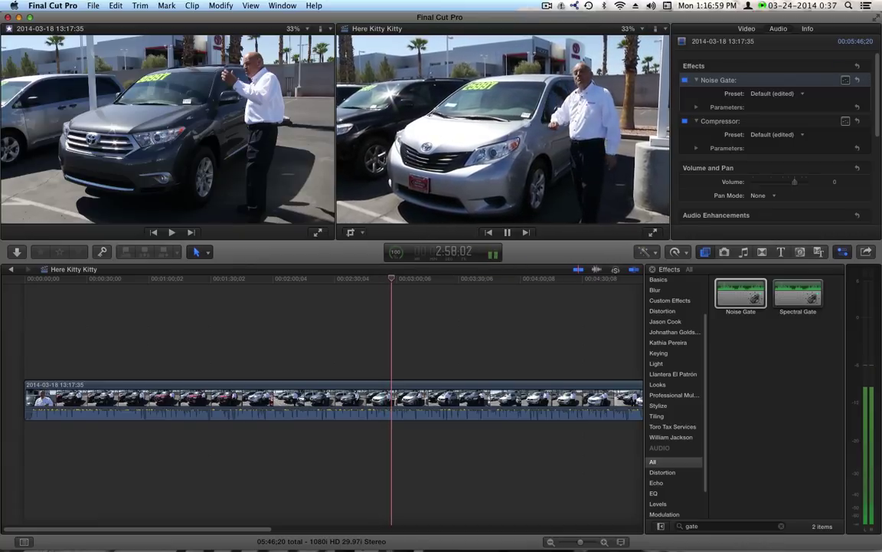
pyautogui.click(686, 79)
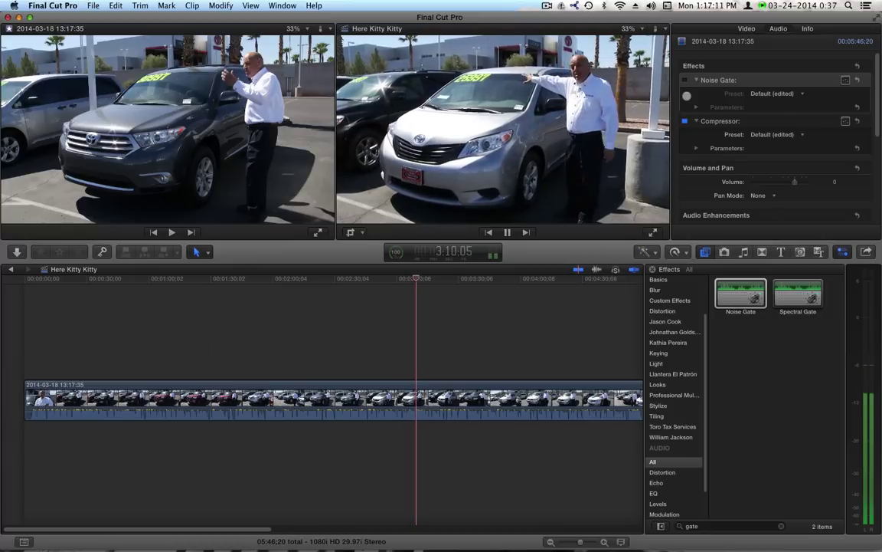
# Stop playback and bring the playhead back to 2:56:16 for a bypassed replay
pyautogui.press('space')
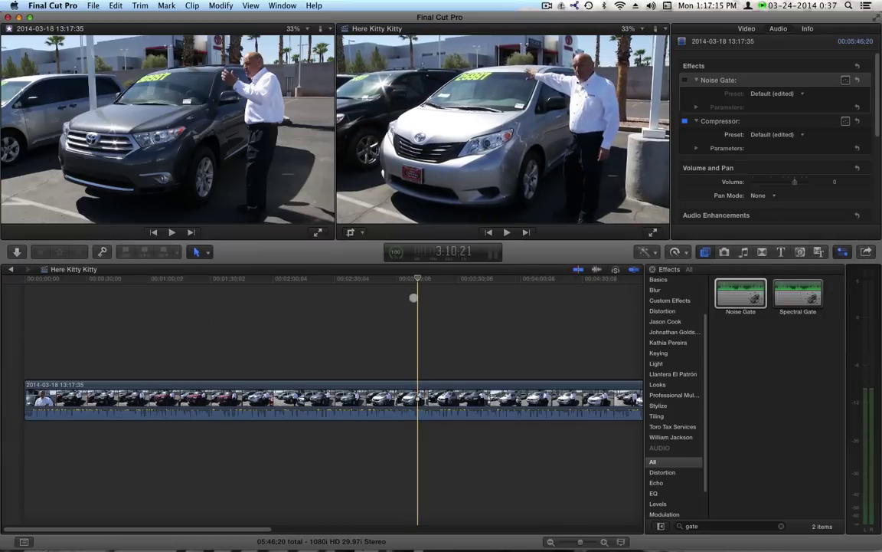
pyautogui.scroll(-4, 816, 181)
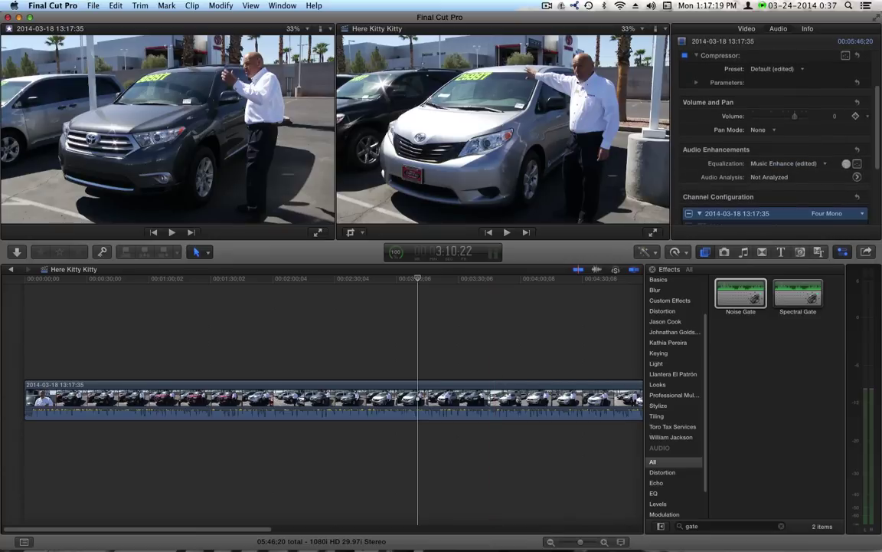
pyautogui.scroll(4, 776, 164)
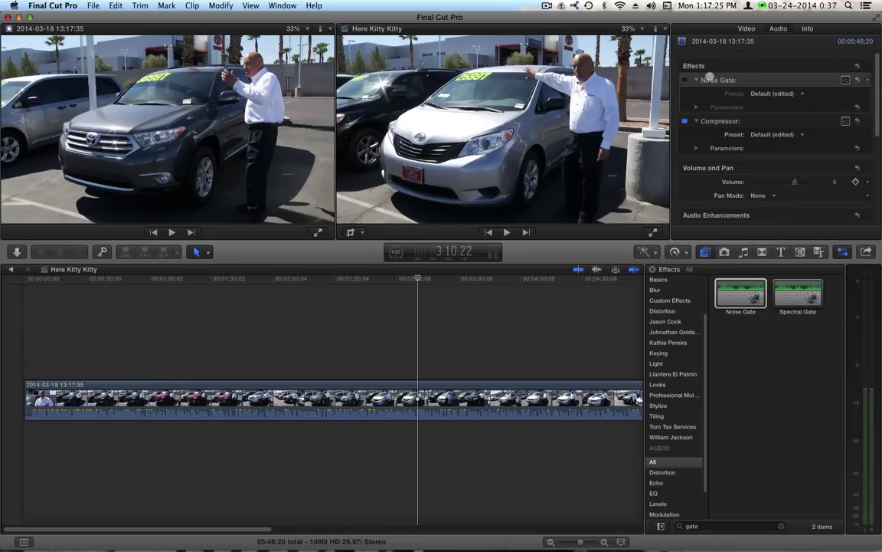
pyautogui.moveTo(383, 293); pyautogui.dragTo(326, 292)
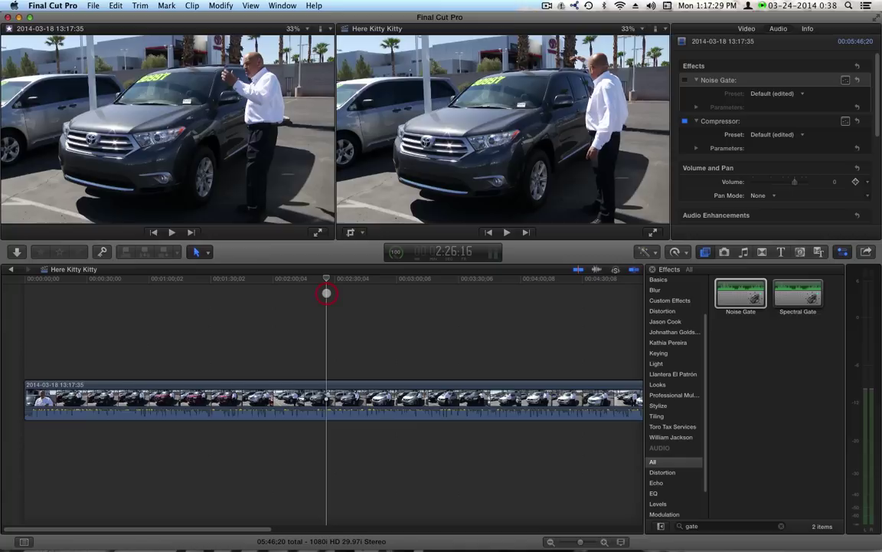
pyautogui.moveTo(326, 293); pyautogui.dragTo(389, 292)
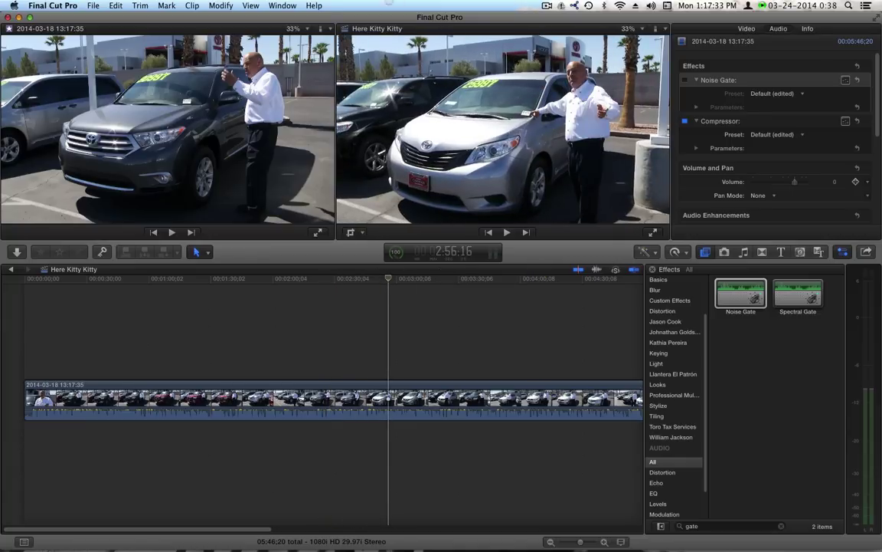